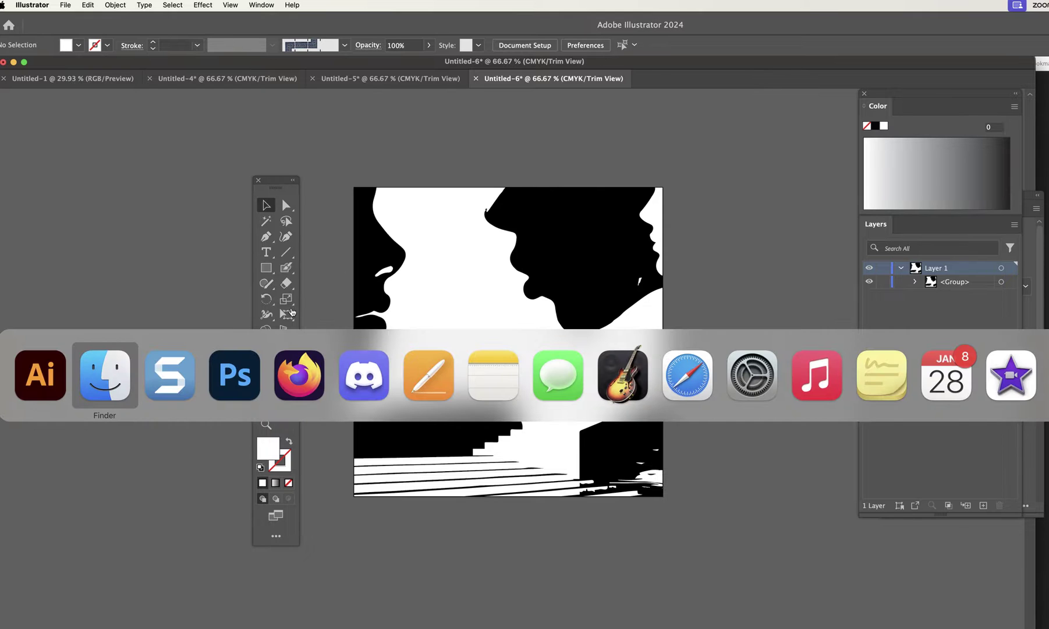
Switch from the Illustrator collage to Firefox showing the four-face positive/negative reference grid.
click(293, 383)
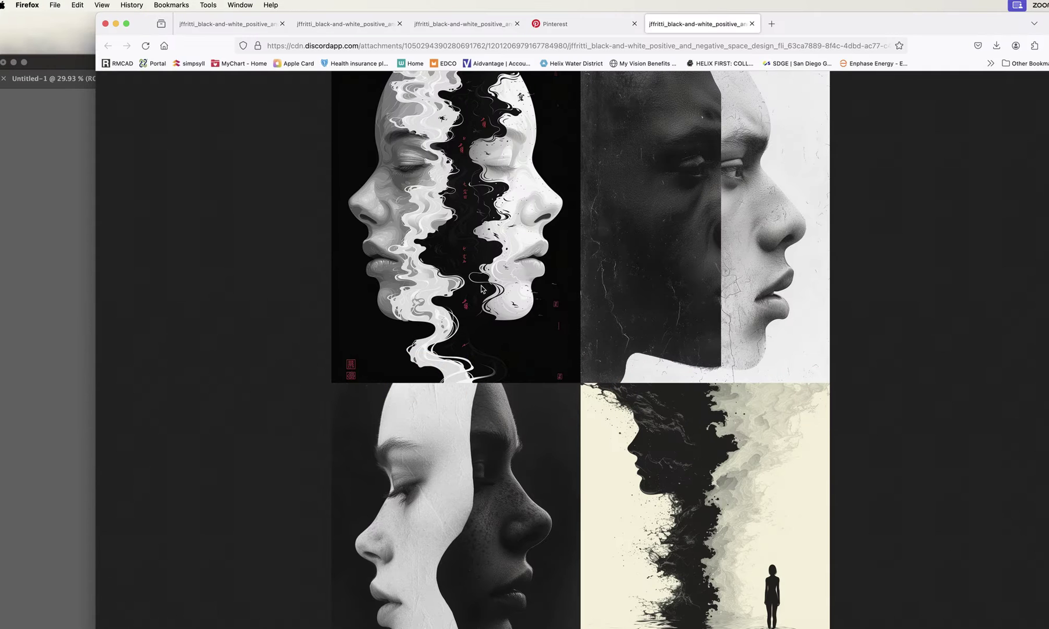
Switch to the Pinterest tab and go to the profile's list of boards.
click(578, 27)
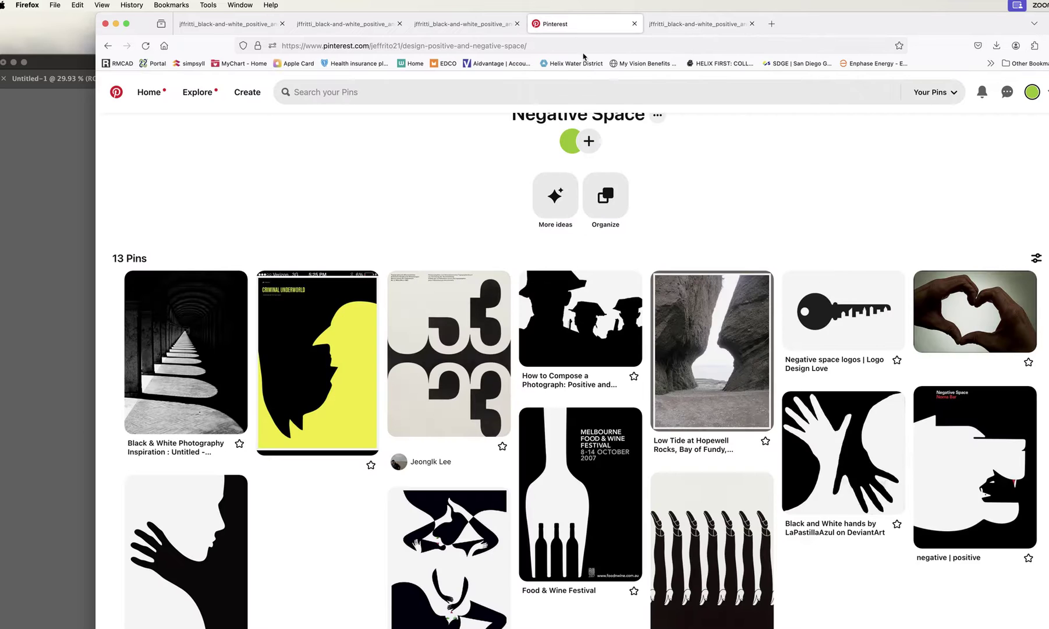
scroll(662, 220, down, 5)
scroll(660, 218, up, 6)
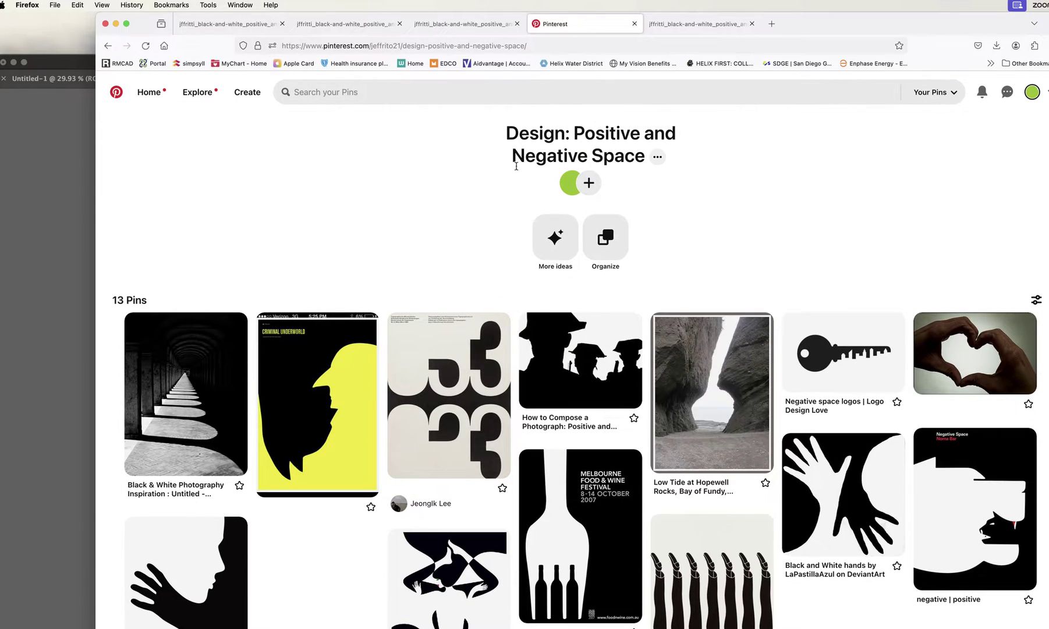
click(1032, 92)
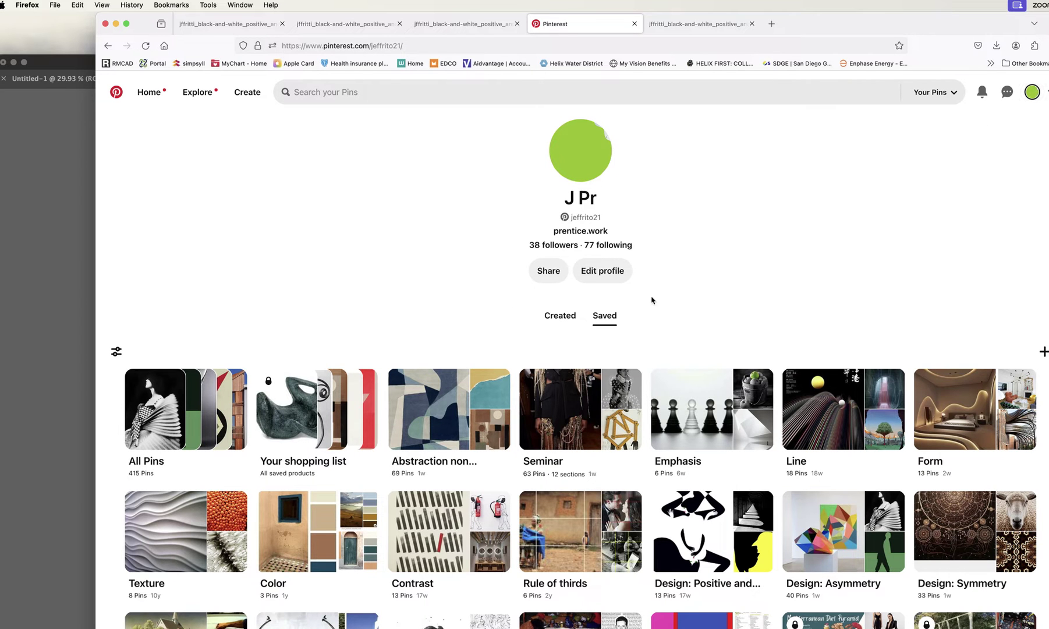
scroll(651, 300, down, 4)
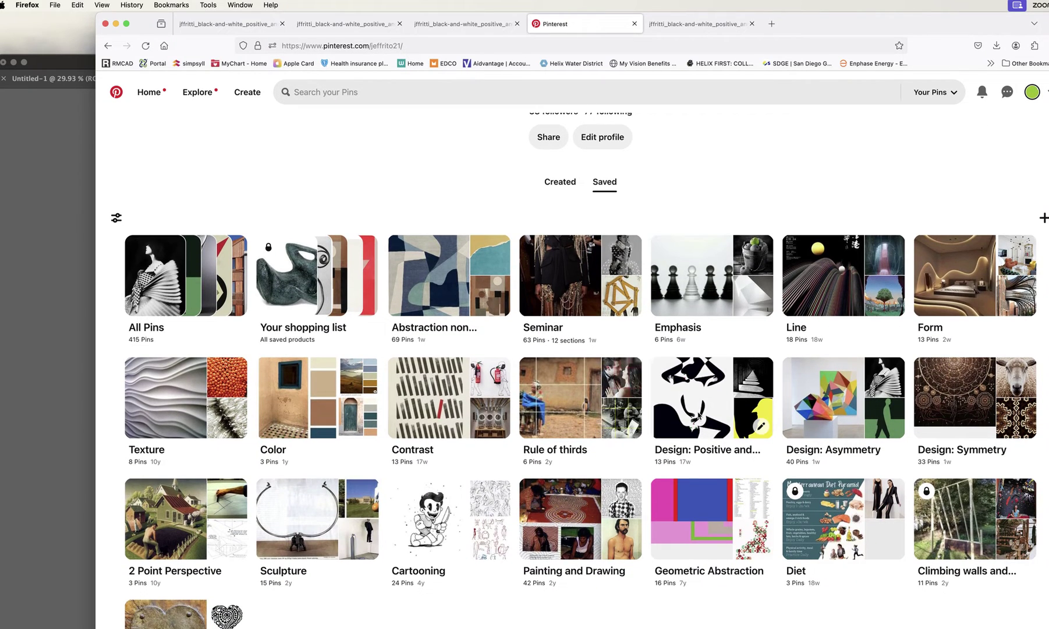
Browse the 13 pins on the Design: Positive and Negative Space board, then switch to Discord.
click(699, 417)
scroll(694, 255, down, 2)
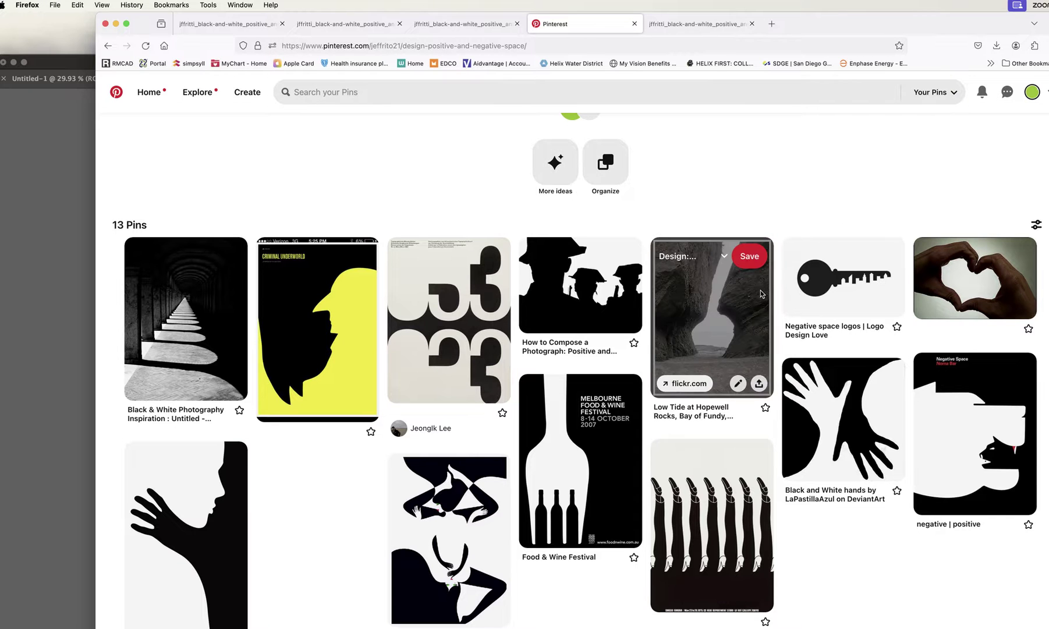
scroll(757, 280, down, 2)
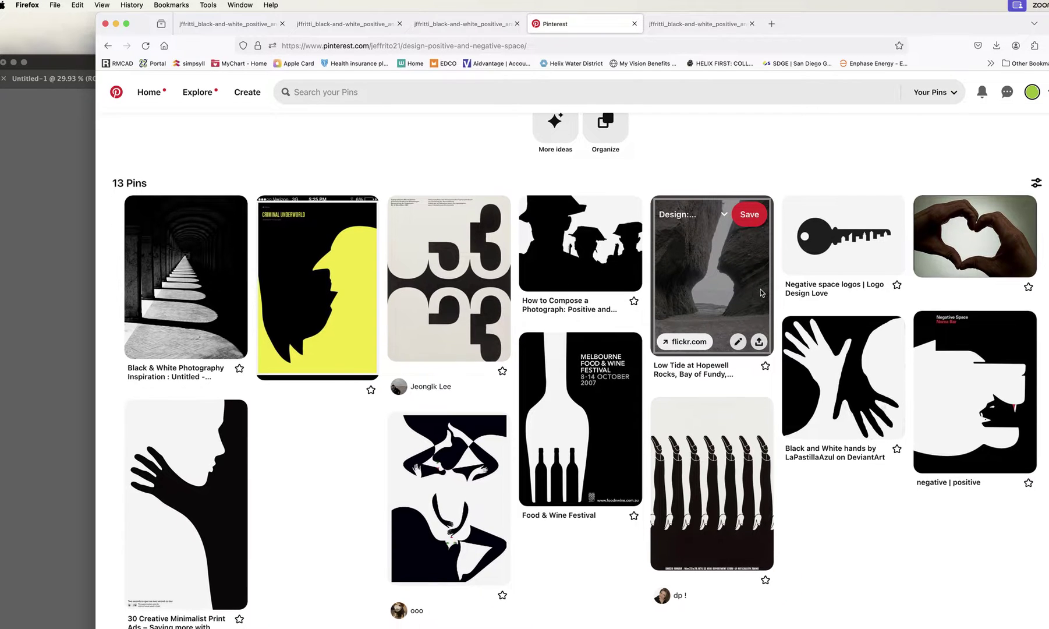
scroll(760, 292, up, 1)
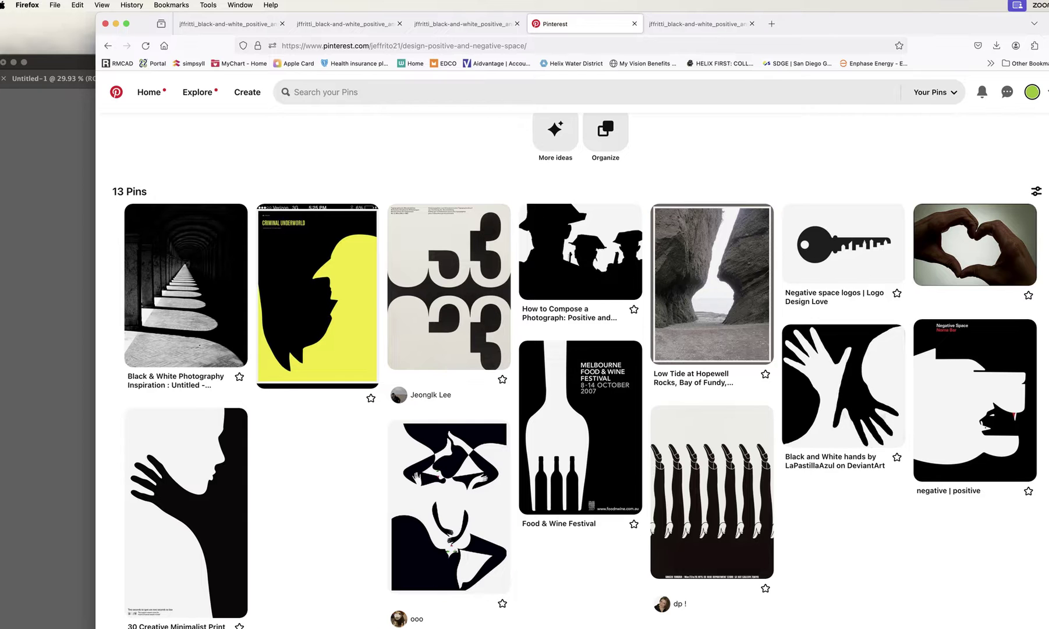
key(super+Tab)
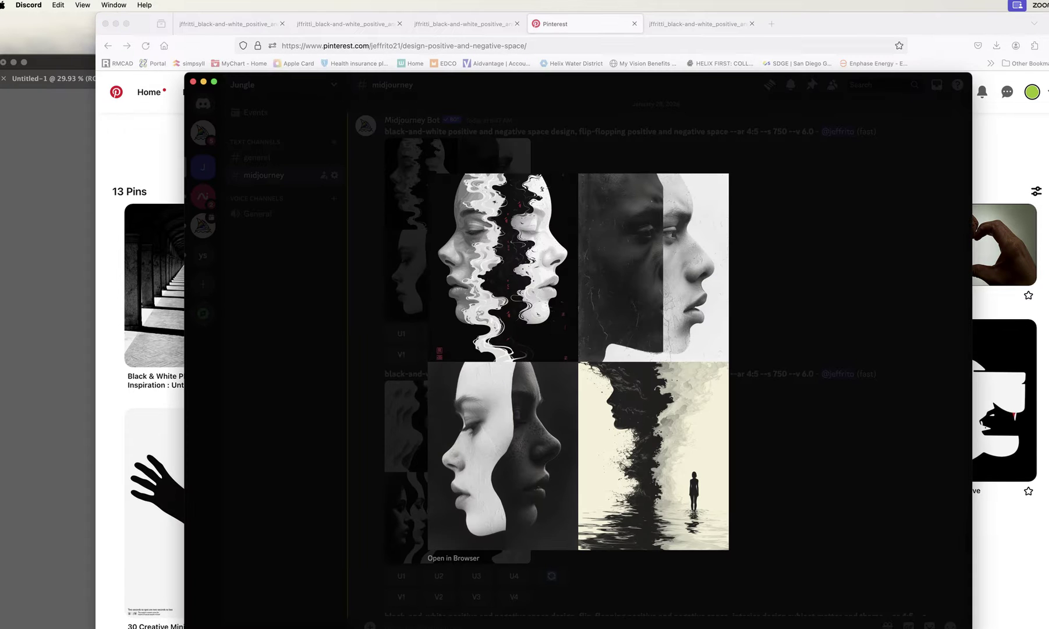
Close the enlarged image and view the four-face Midjourney grid up close.
click(747, 420)
scroll(670, 307, up, 10)
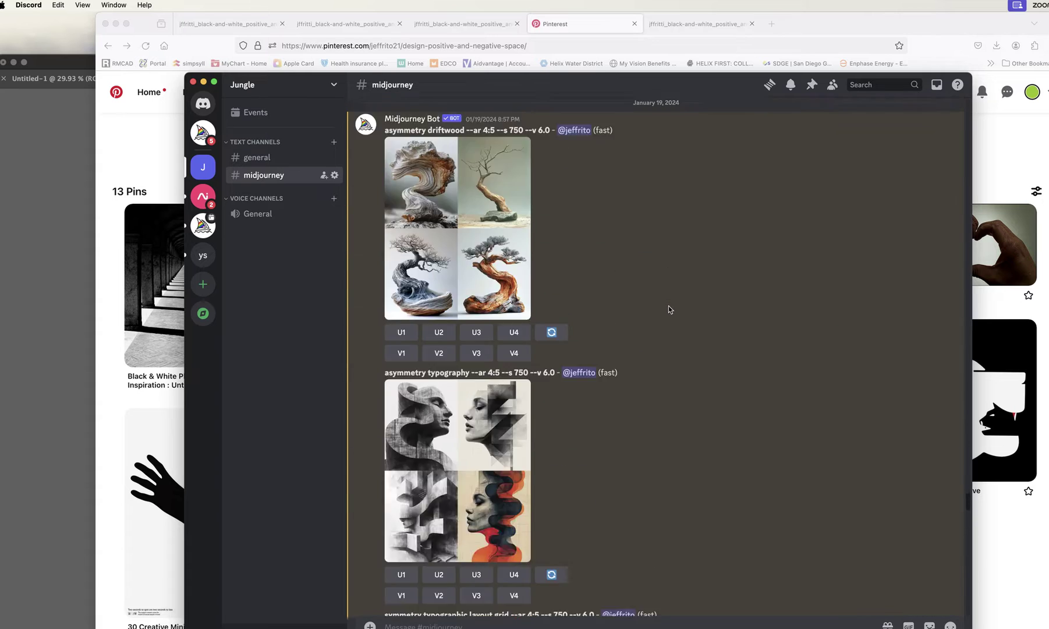
scroll(669, 309, down, 10)
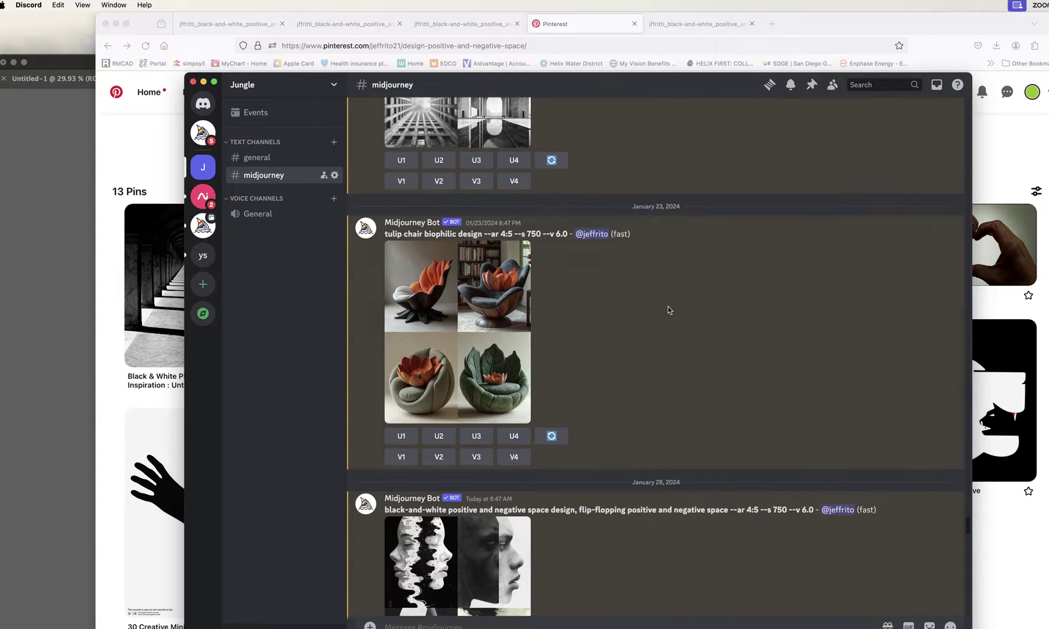
scroll(668, 310, down, 5)
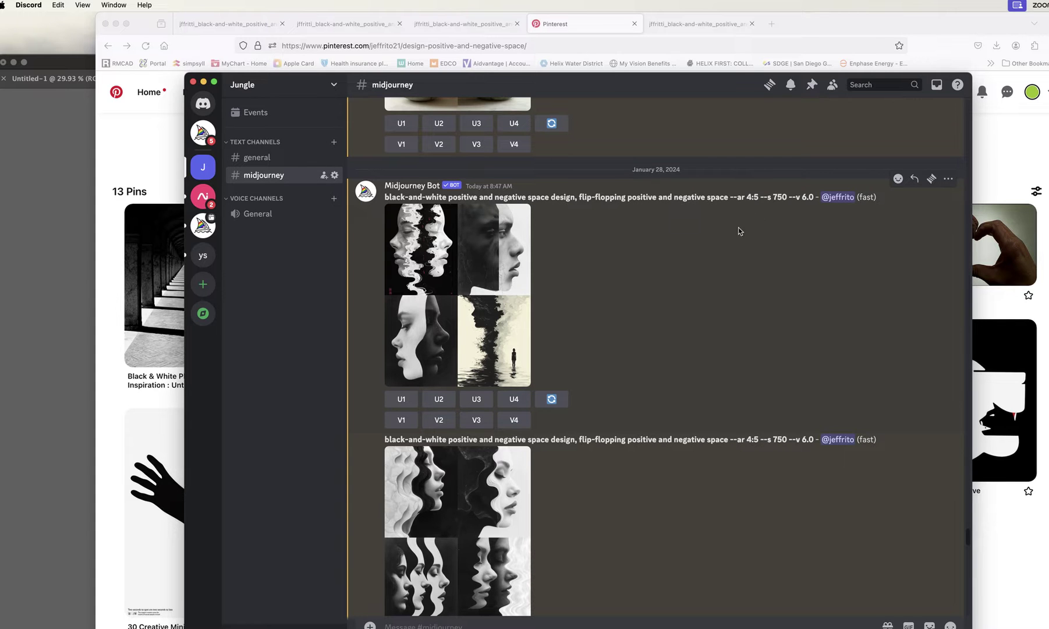
click(461, 320)
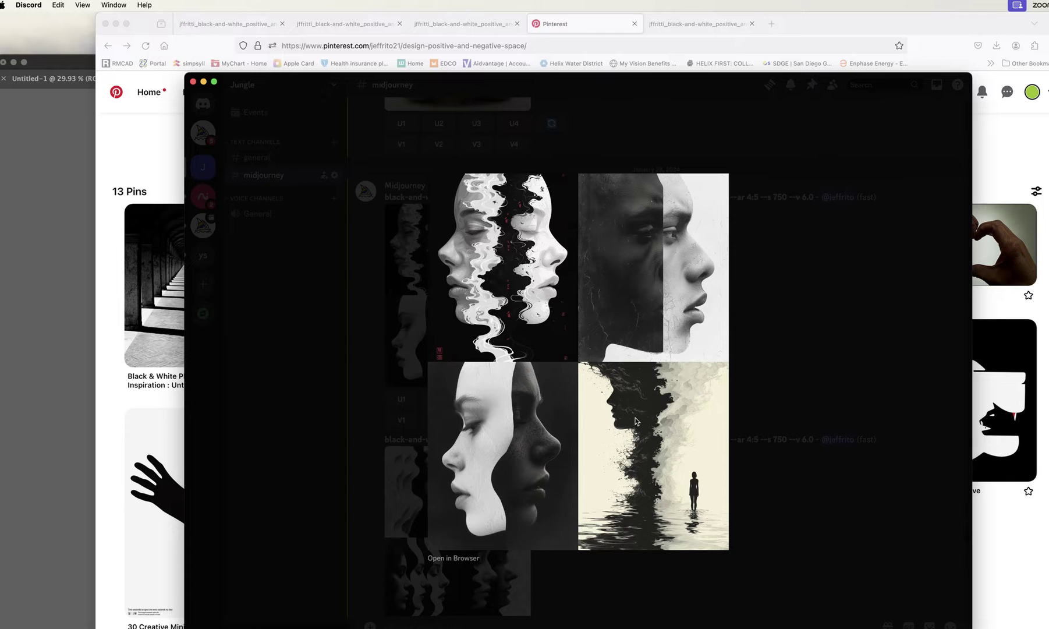
click(745, 362)
Scroll down the channel and view the four-stairs image grid up close.
scroll(620, 367, down, 5)
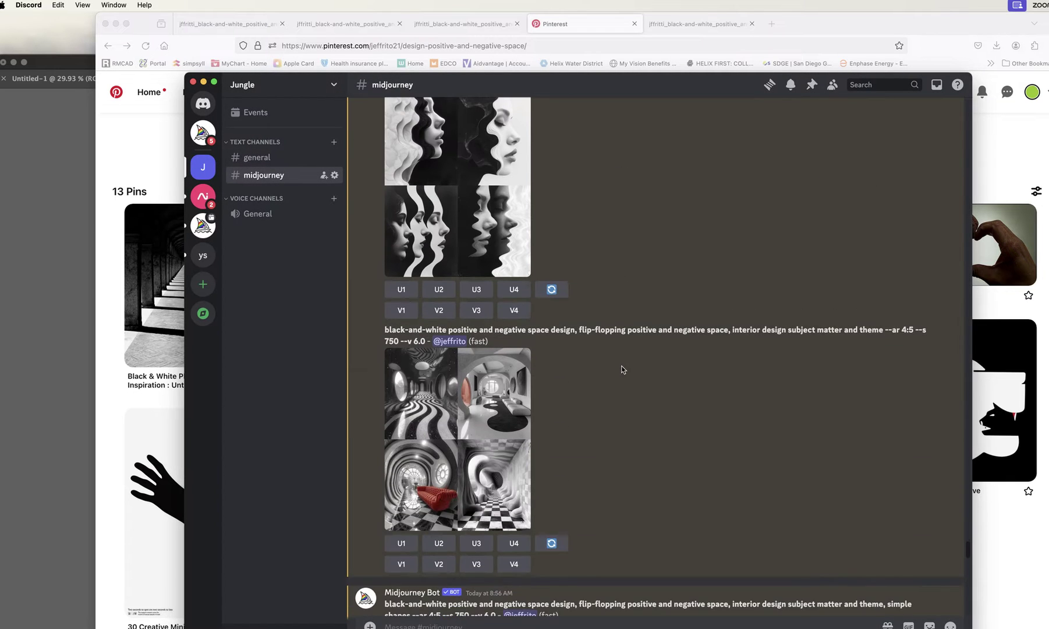
scroll(613, 314, up, 1)
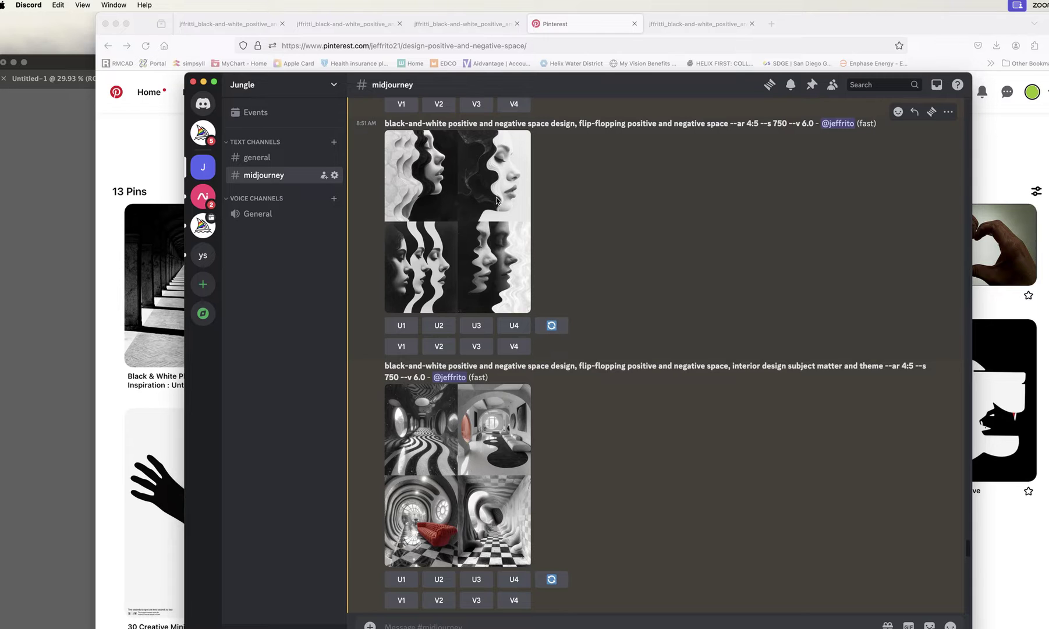
scroll(624, 293, down, 10)
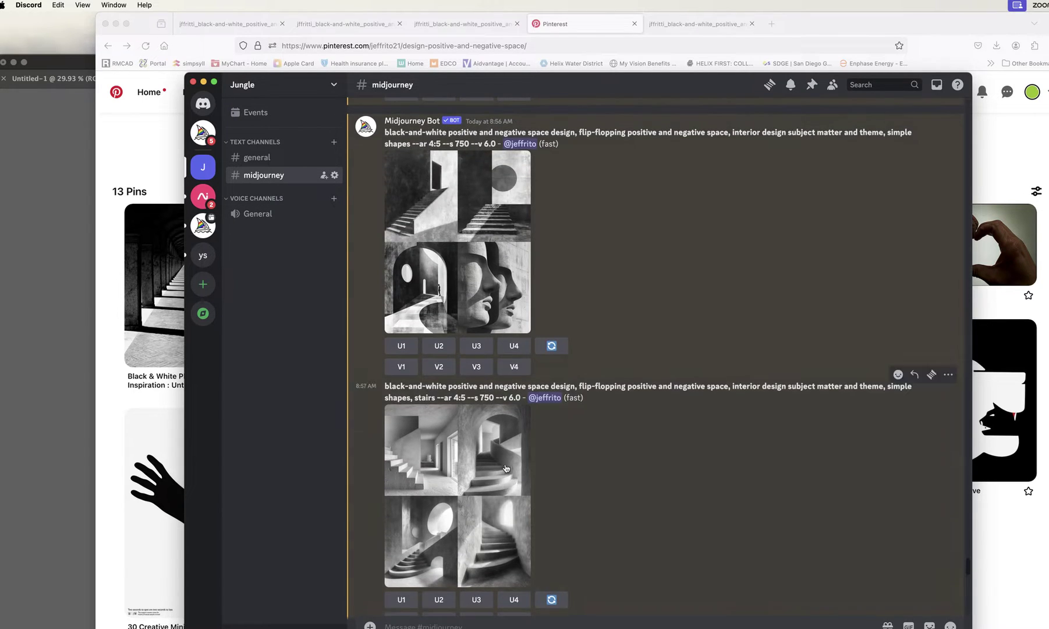
scroll(608, 292, down, 7)
click(443, 314)
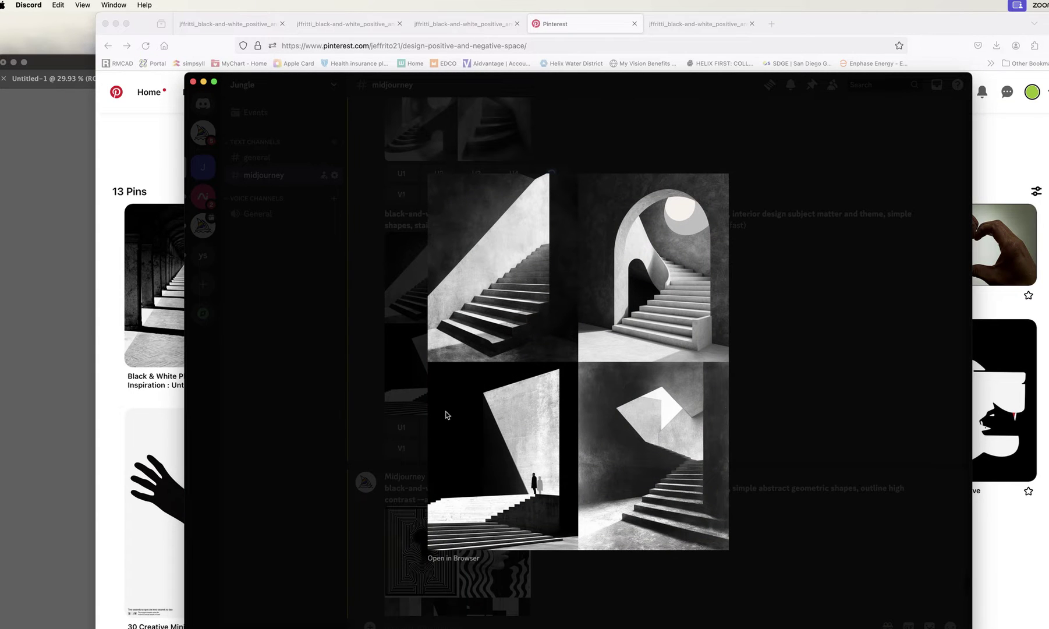
click(736, 363)
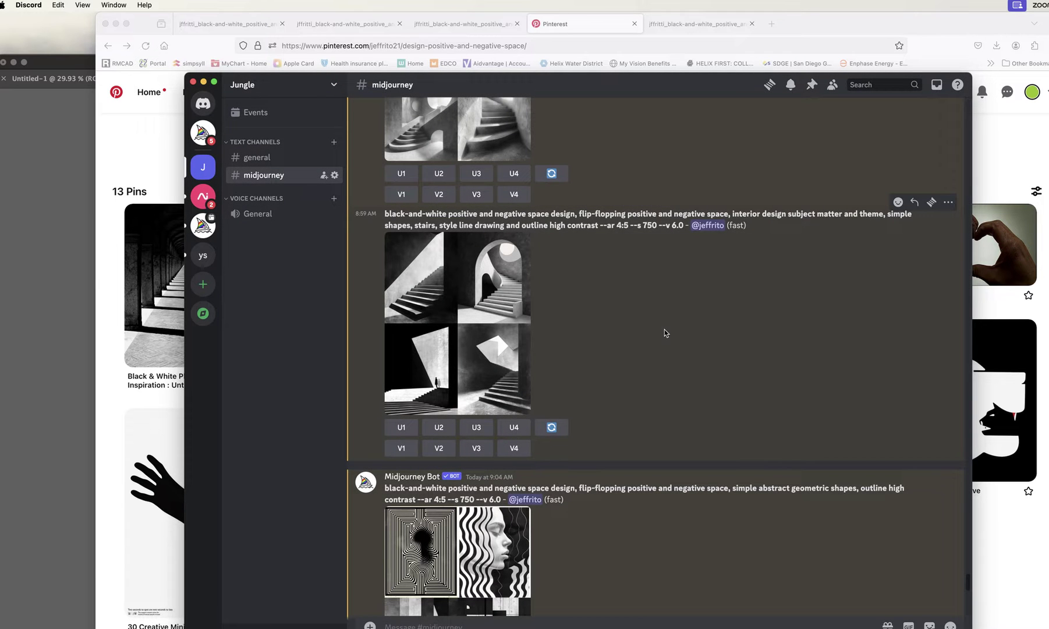
Scroll through the remaining channel results and switch to the Pages notes document.
scroll(646, 322, down, 5)
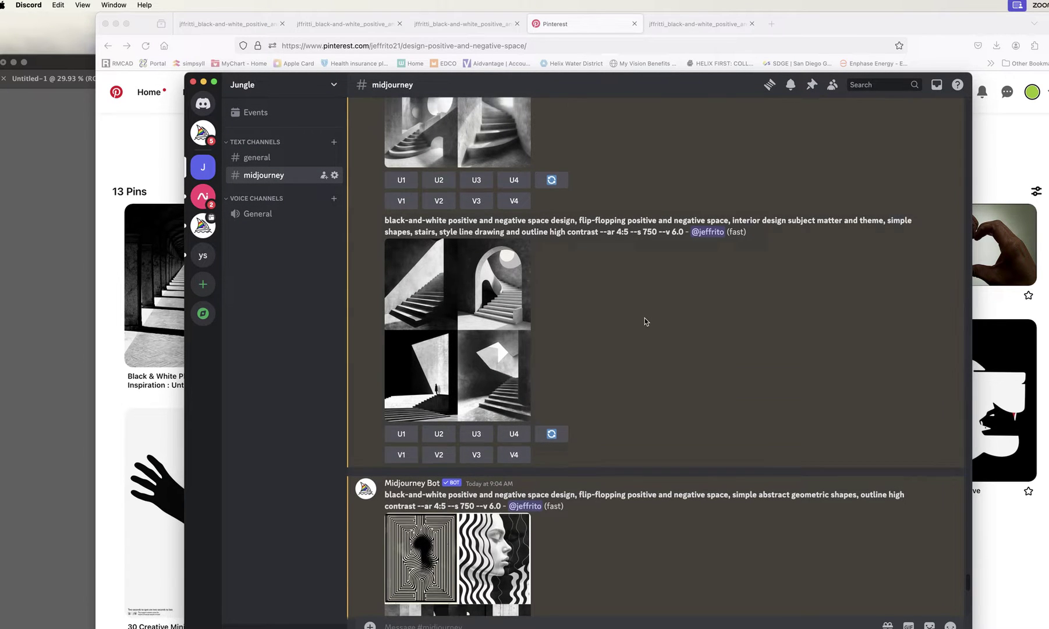
scroll(645, 321, up, 4)
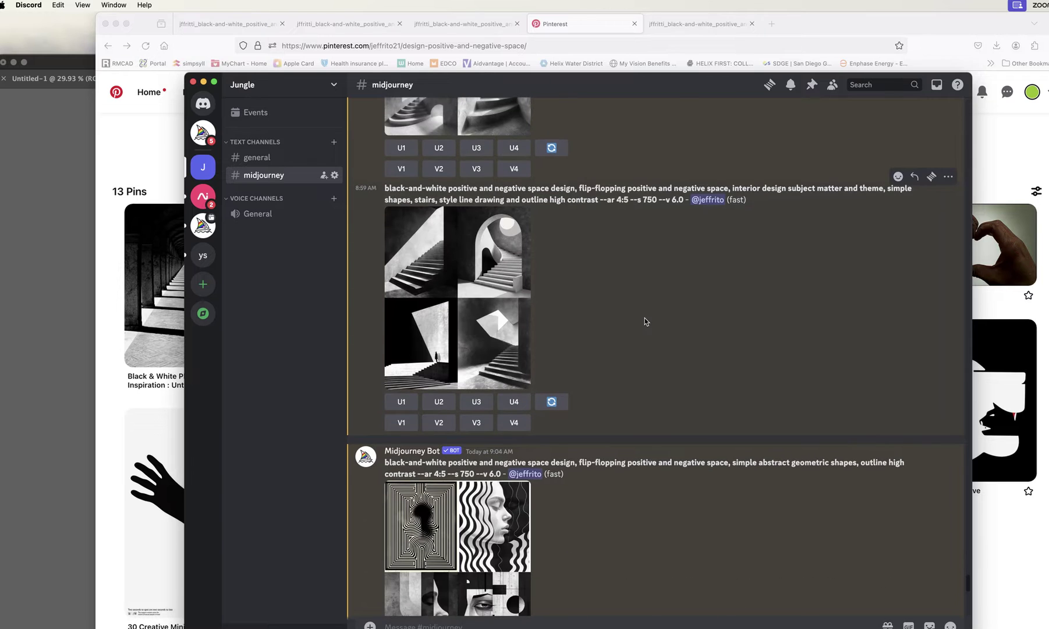
scroll(645, 321, down, 4)
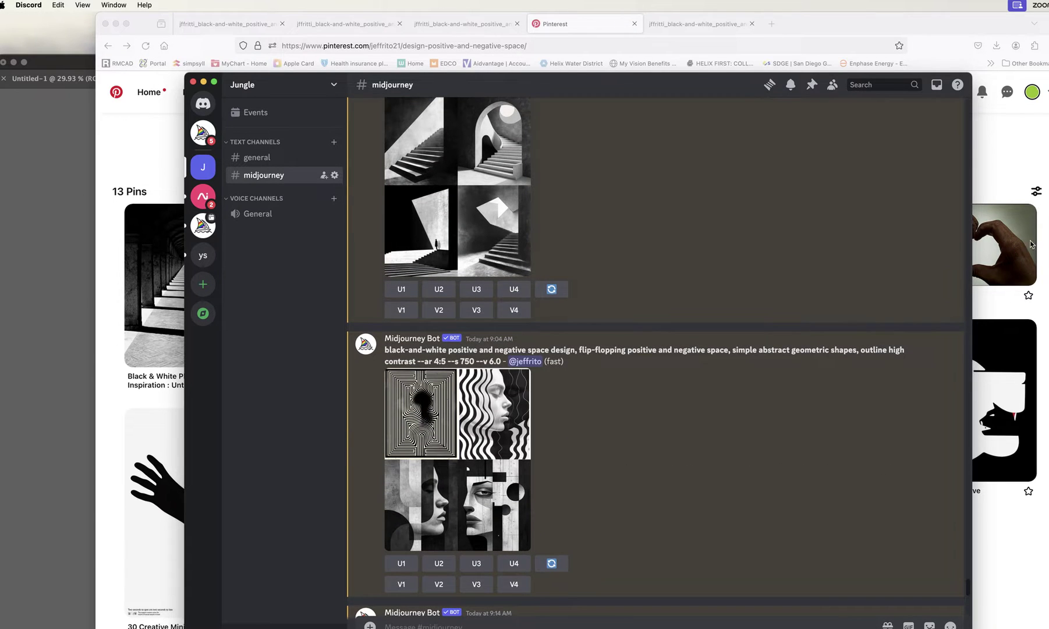
key(super+Tab)
Bring the Pages window into view, then return to Discord and enlarge the stairs grid.
drag(1048, 153, 792, 244)
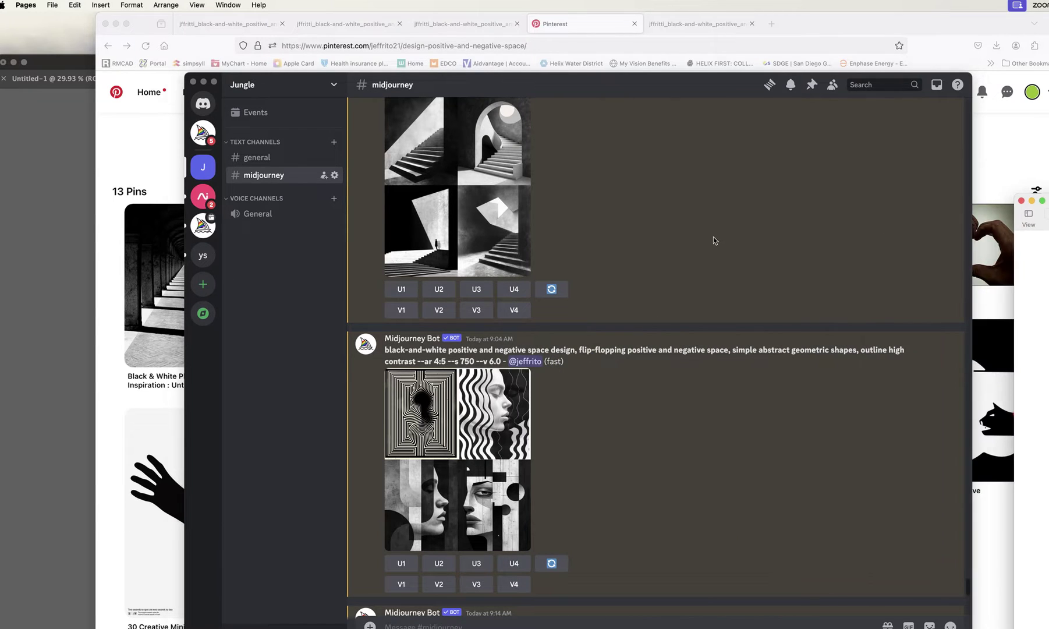
click(597, 234)
scroll(459, 263, up, 2)
click(427, 268)
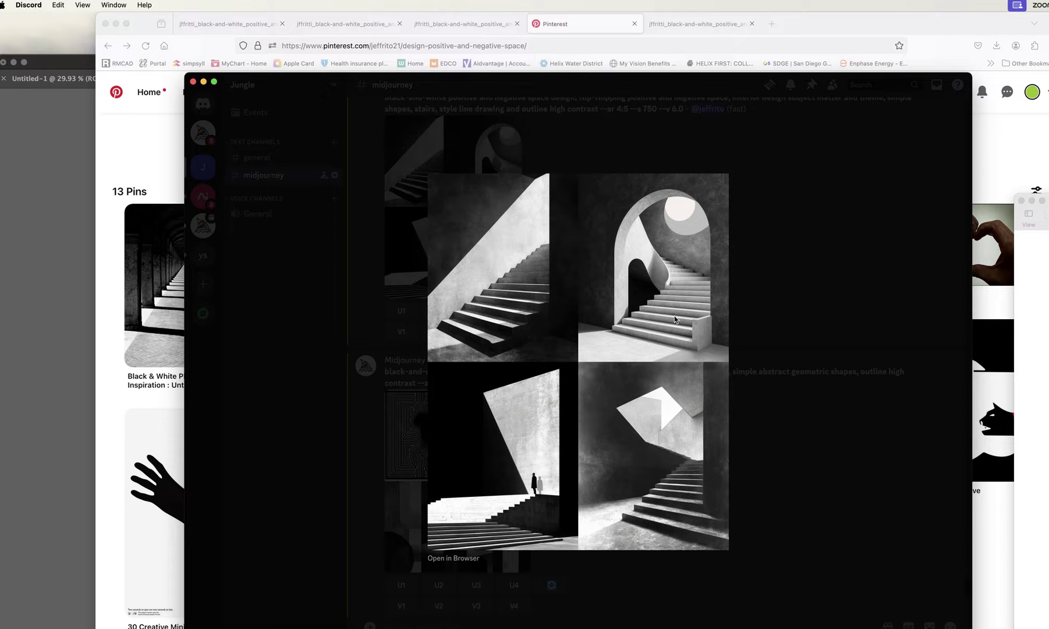
click(767, 404)
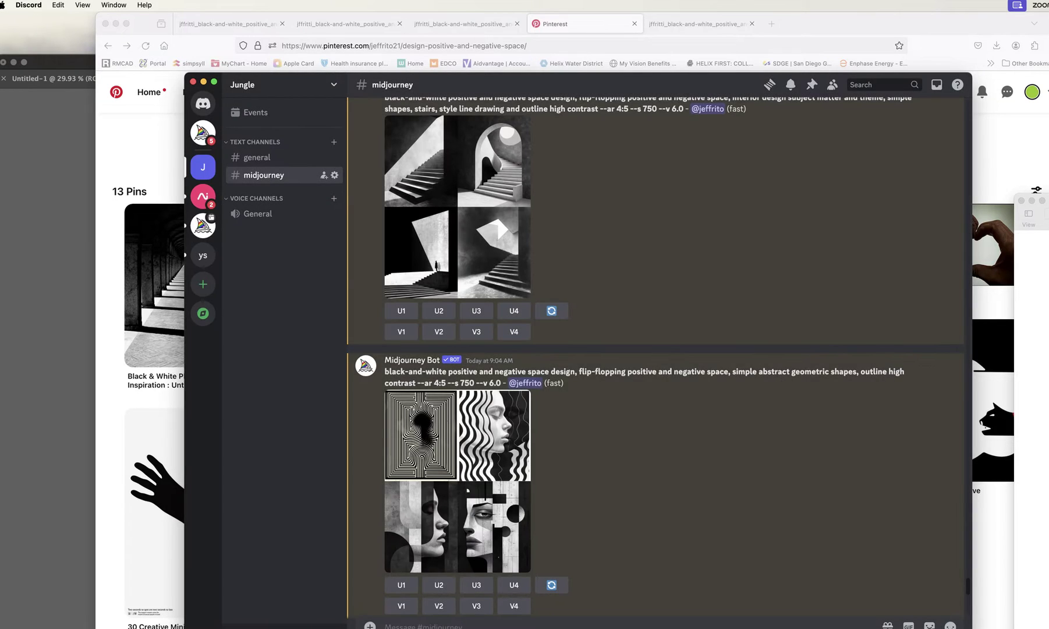
Move the Pages notes window aside and scroll through the Midjourney bot's face design grids.
drag(1045, 210, 650, 141)
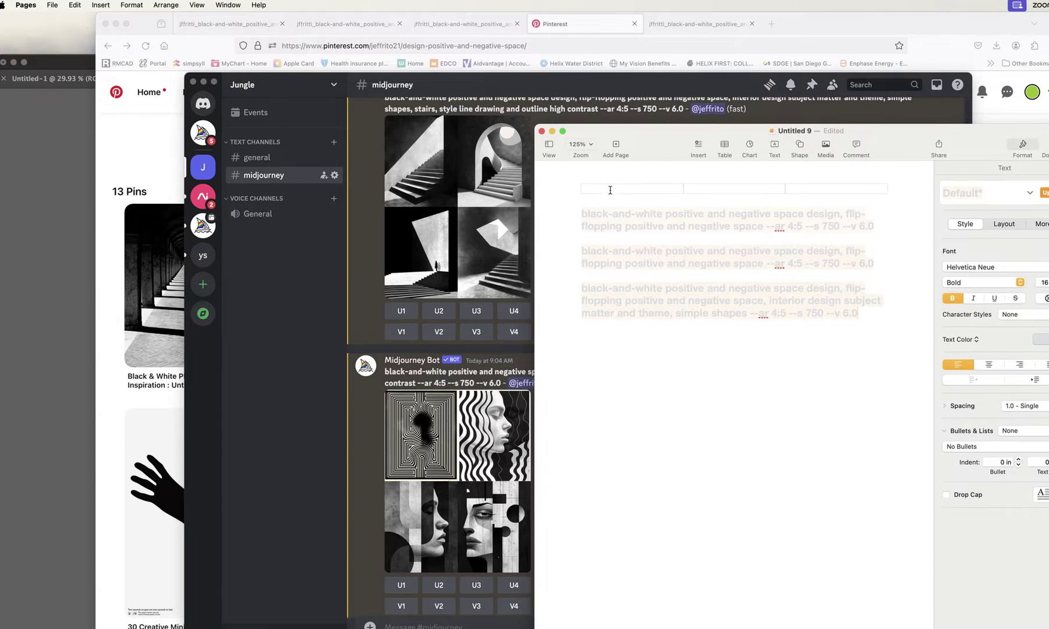
drag(644, 142, 1048, 147)
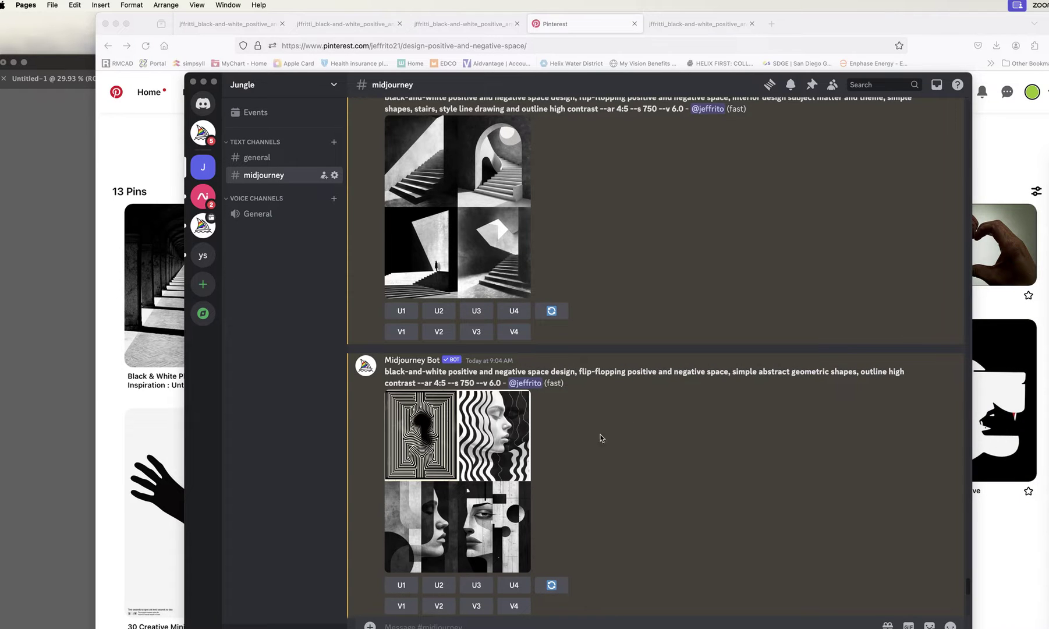
click(579, 437)
scroll(596, 314, up, 3)
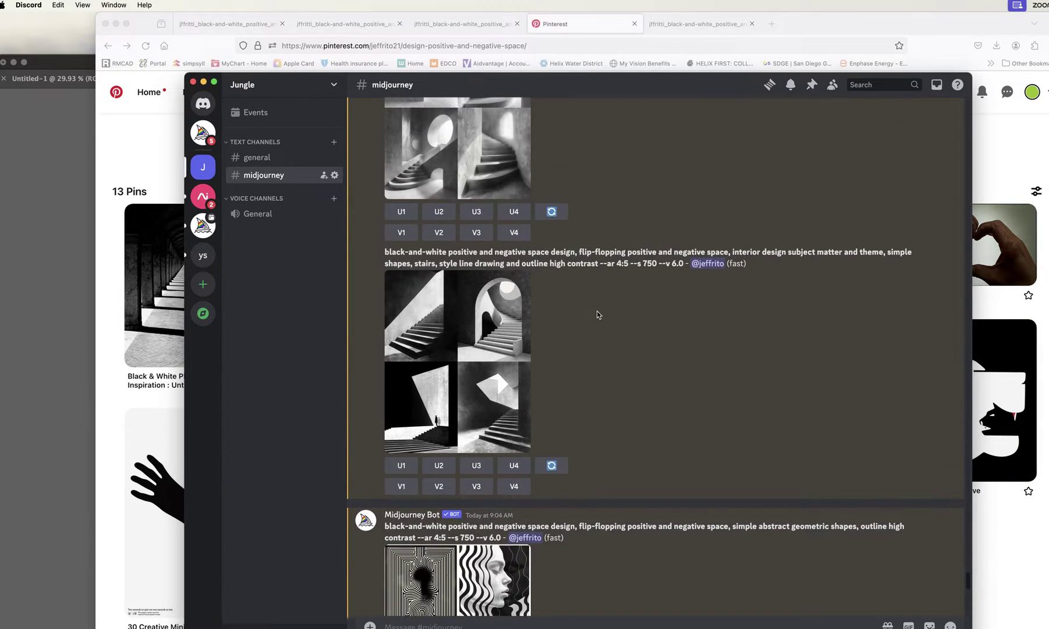
scroll(596, 314, up, 10)
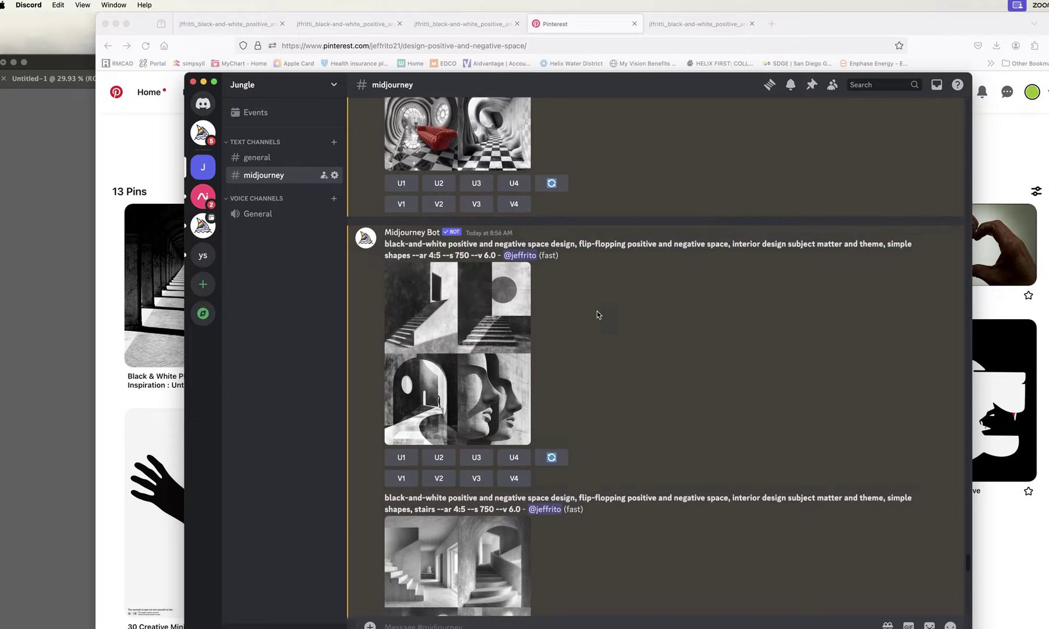
scroll(597, 315, down, 8)
scroll(596, 314, down, 10)
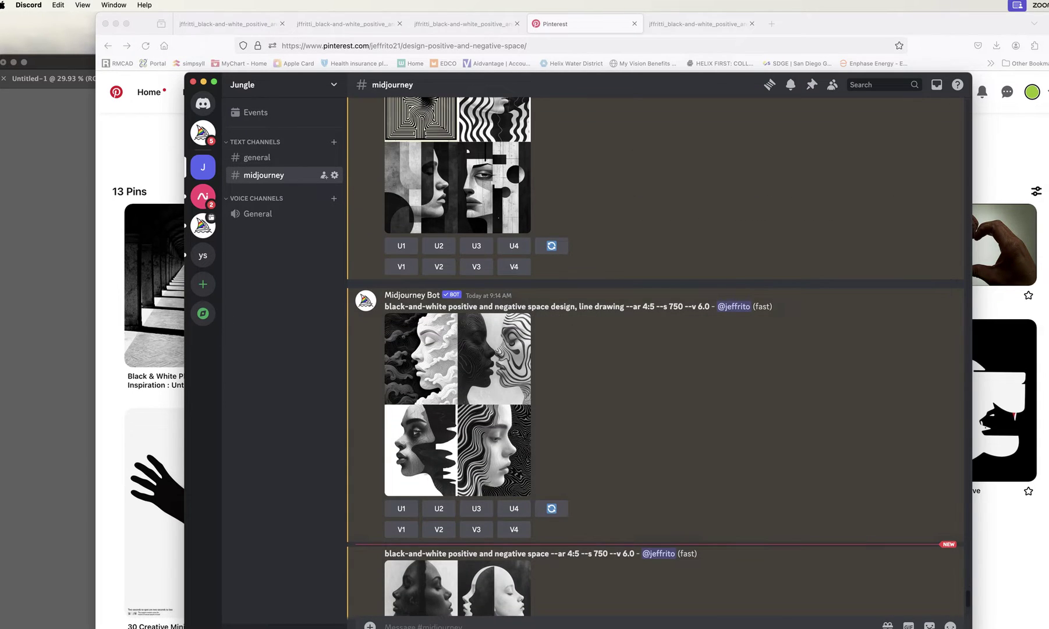
In Photoshop, compare the Untitled-4 collage with its mirrored Untitled-4 copy, ending on Untitled-5.
key(super+Tab)
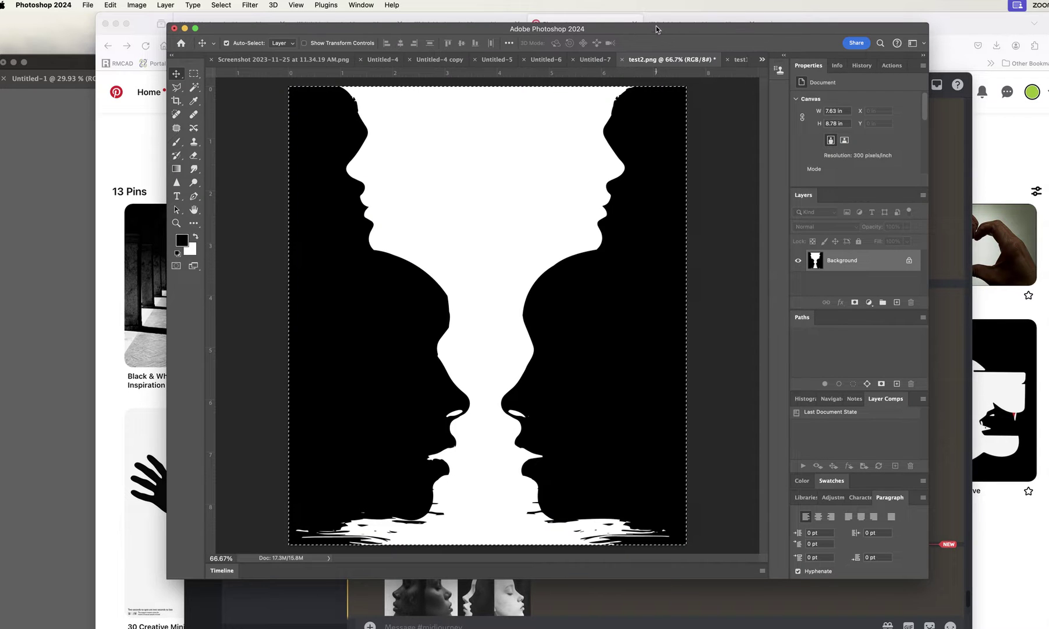
click(384, 61)
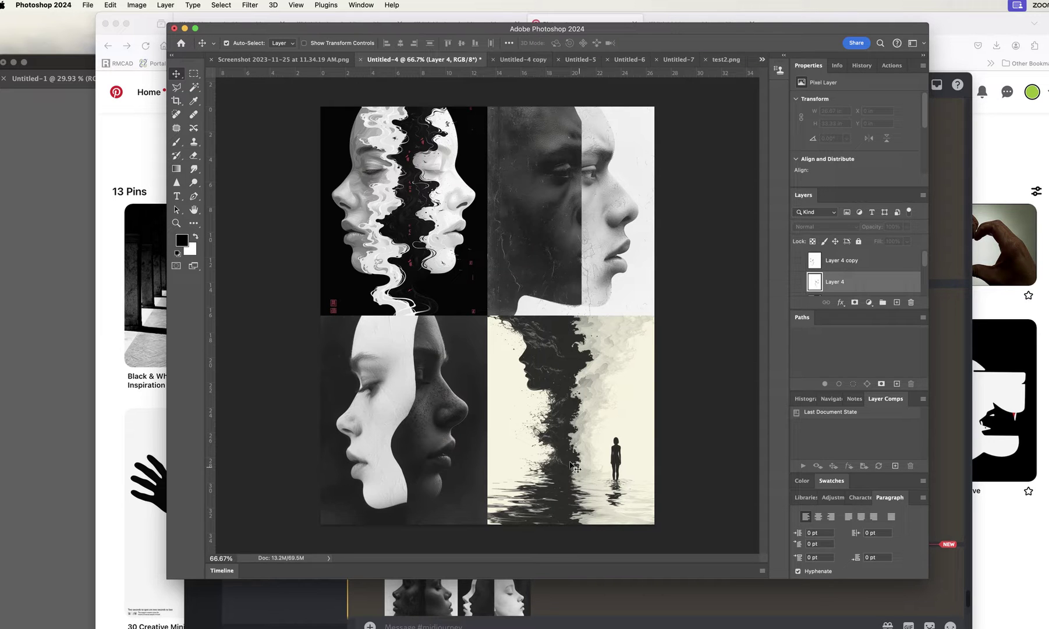
click(576, 367)
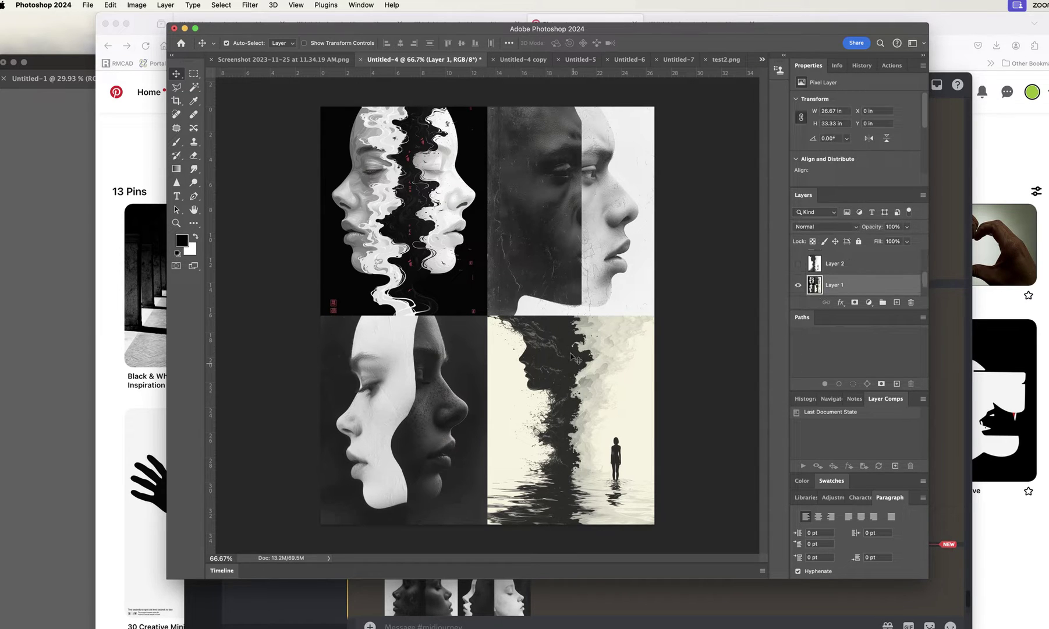
click(523, 60)
click(382, 59)
click(513, 61)
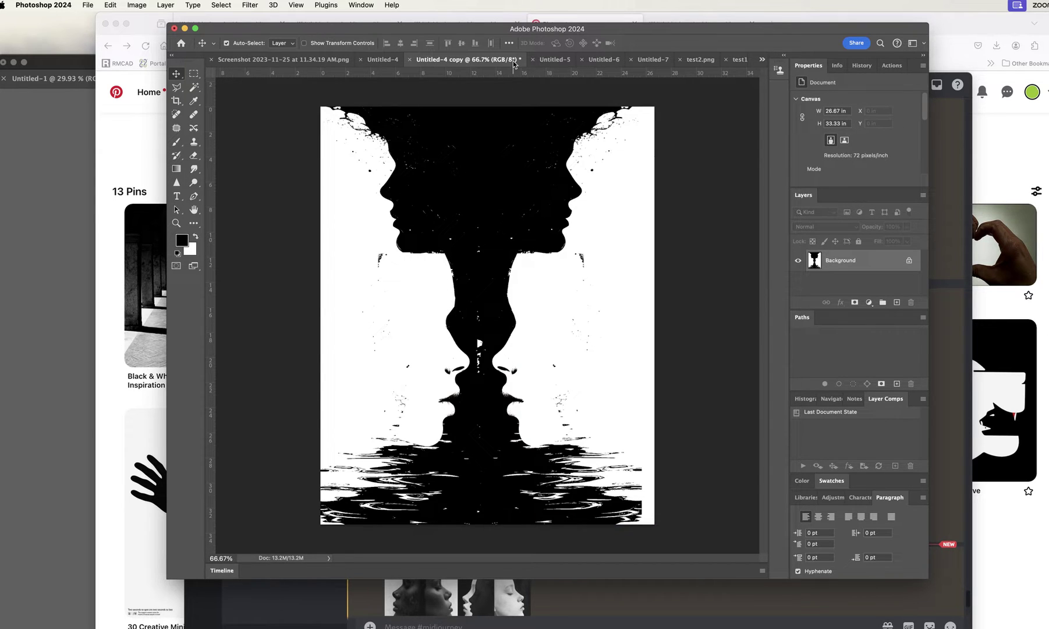
click(555, 60)
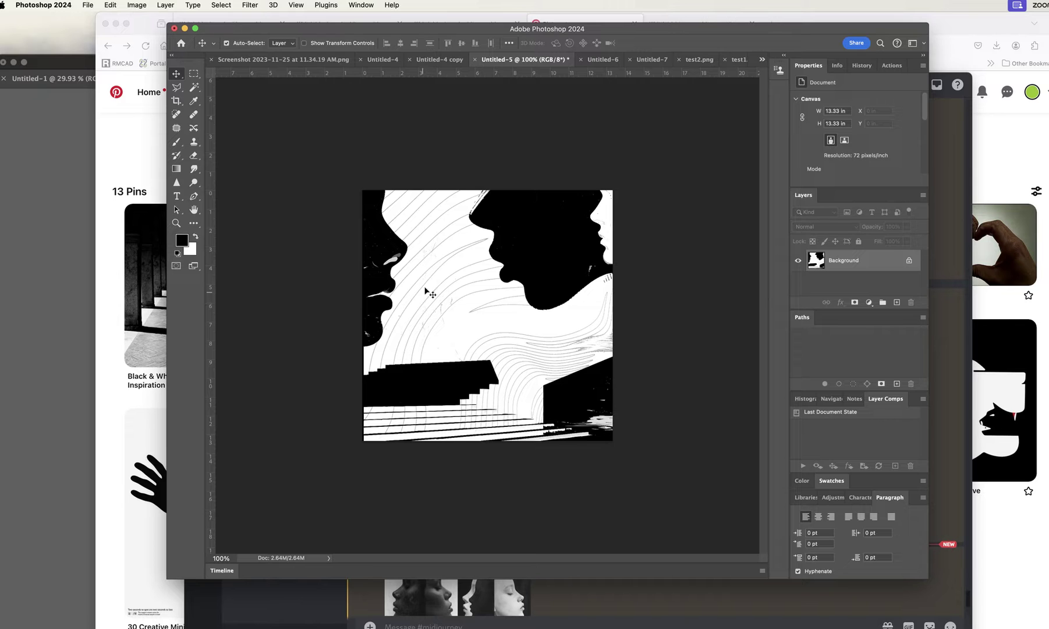
Flip between the Untitled-5, Untitled-6 and Untitled-7 tabs, ending on the test2.png vase silhouette.
click(609, 62)
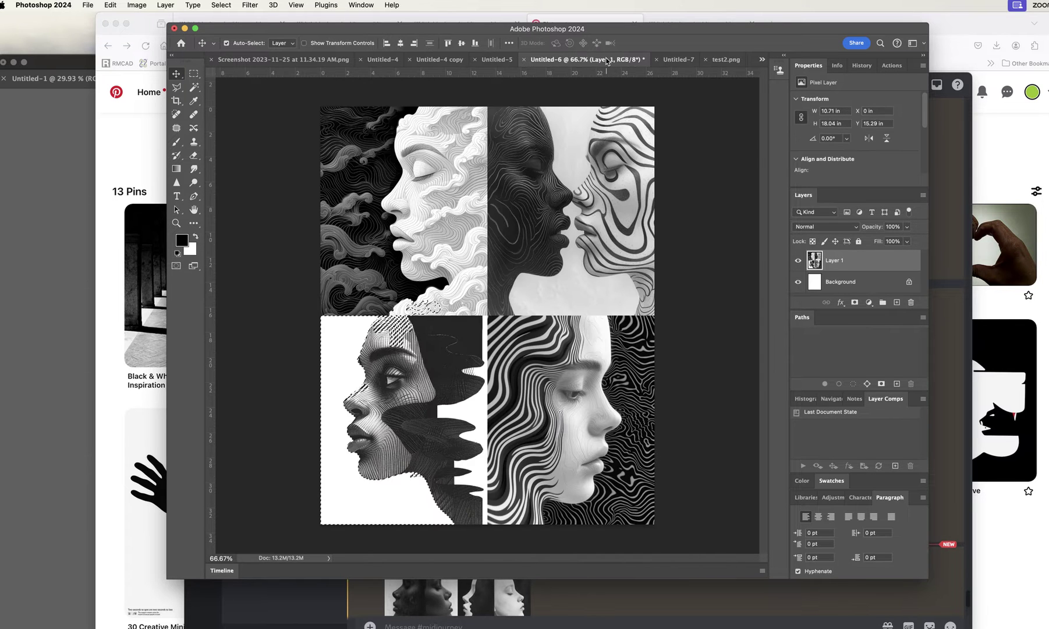
click(497, 59)
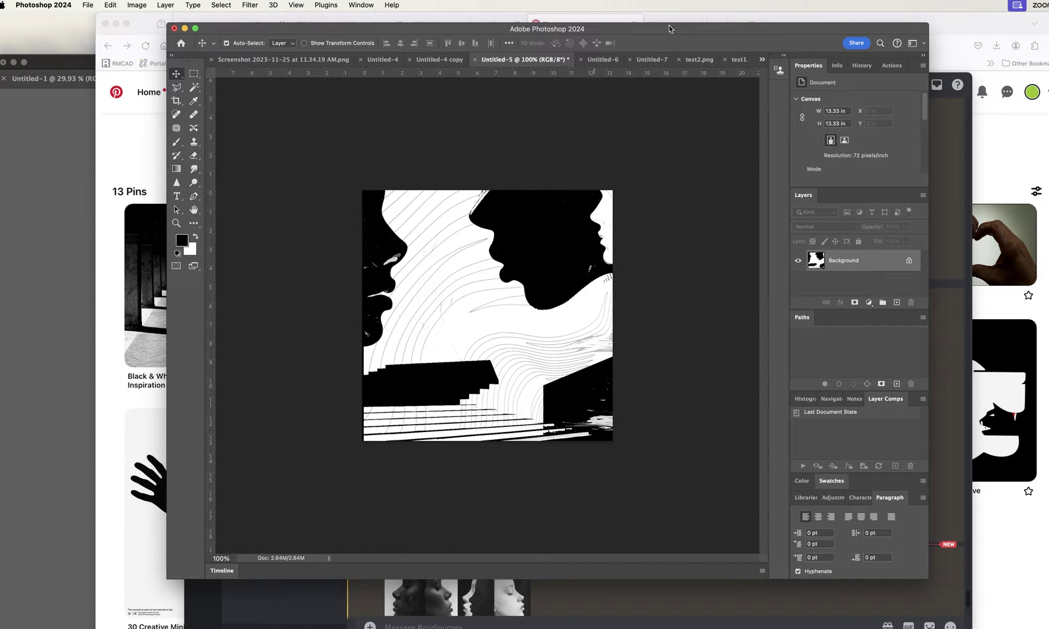
drag(670, 34, 672, 36)
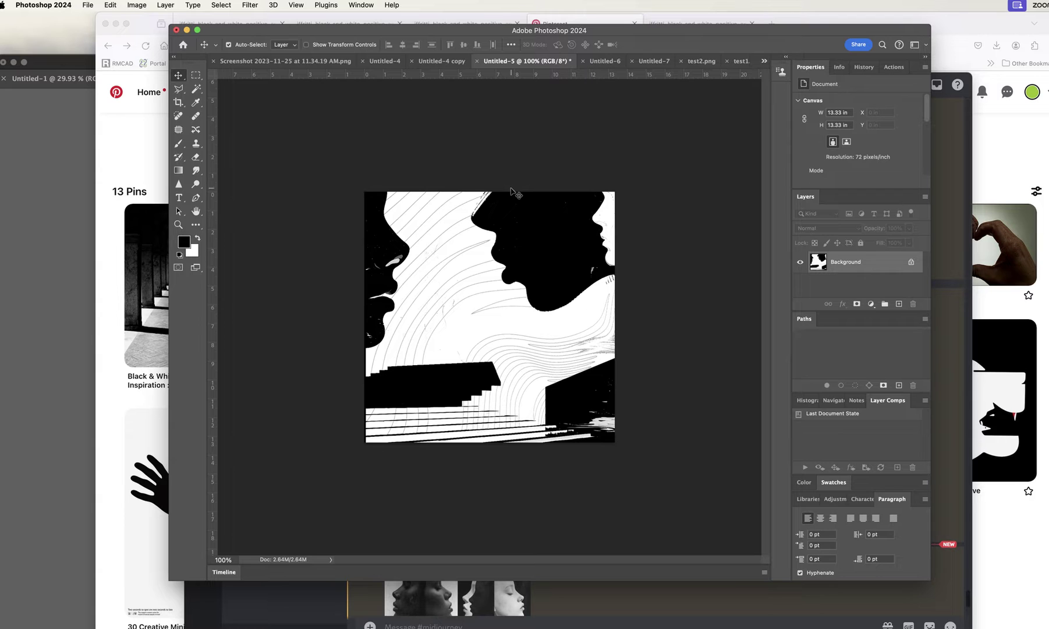
click(617, 63)
click(681, 61)
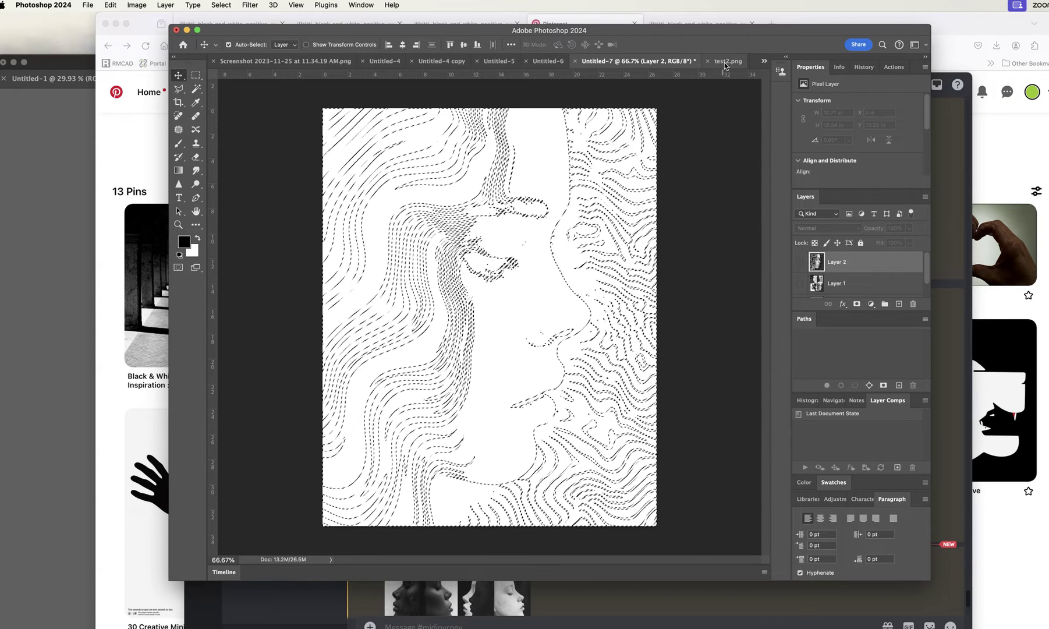
click(726, 63)
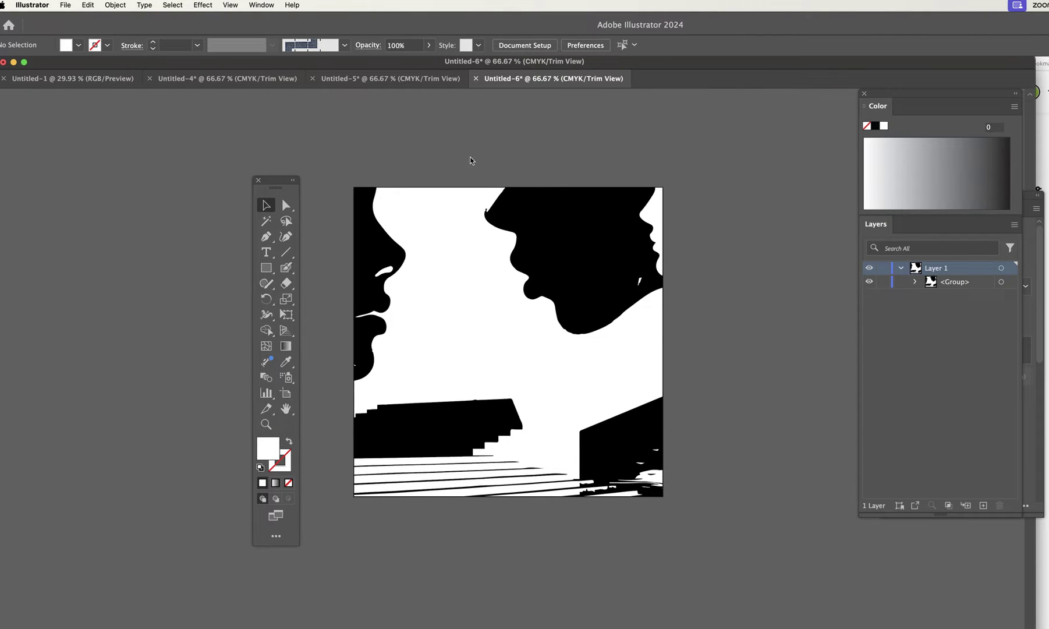
Close Untitled-6, Untitled-5 and Untitled-4, discarding unsaved changes in each.
click(477, 79)
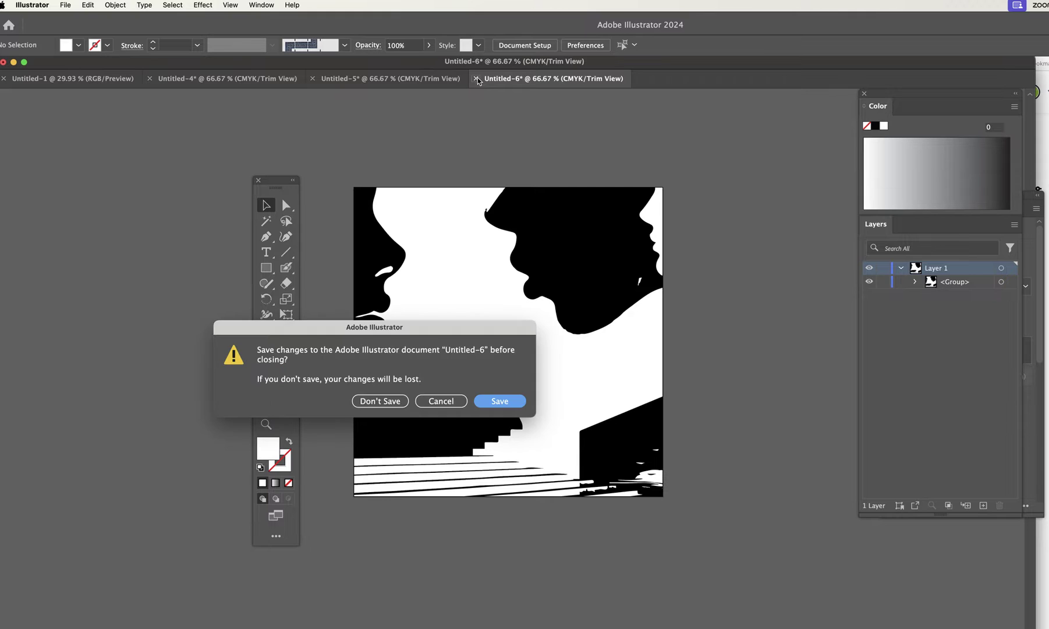
click(380, 401)
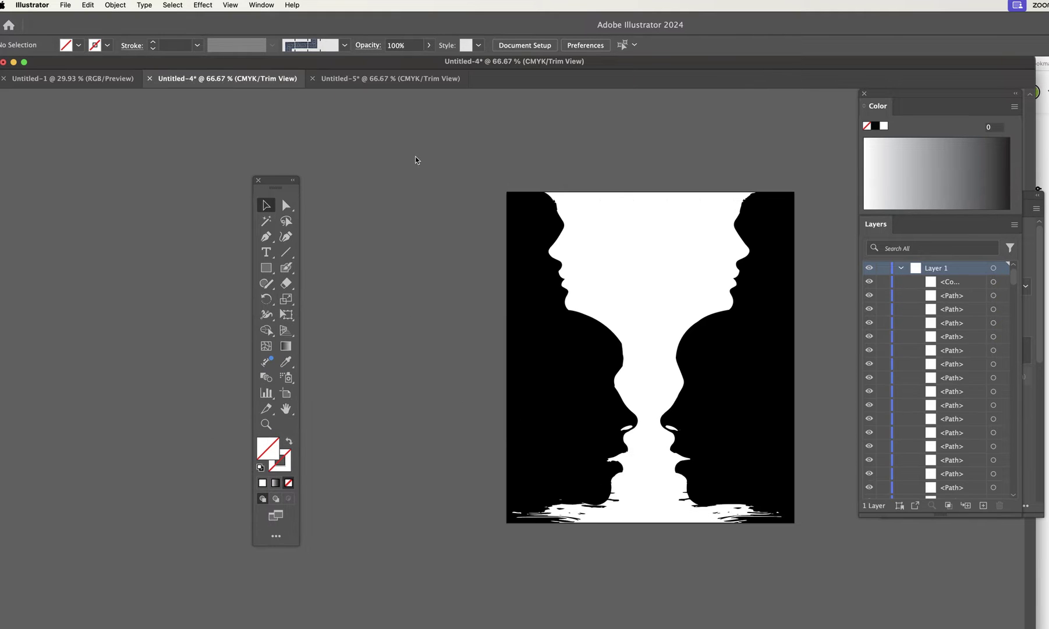
click(334, 81)
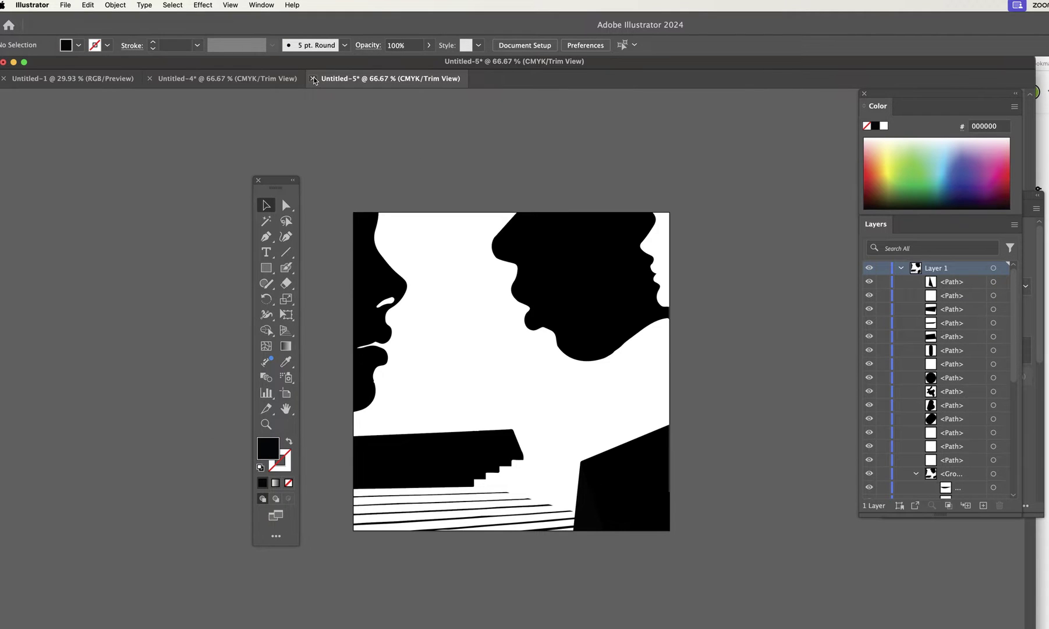
key(super+w)
click(378, 401)
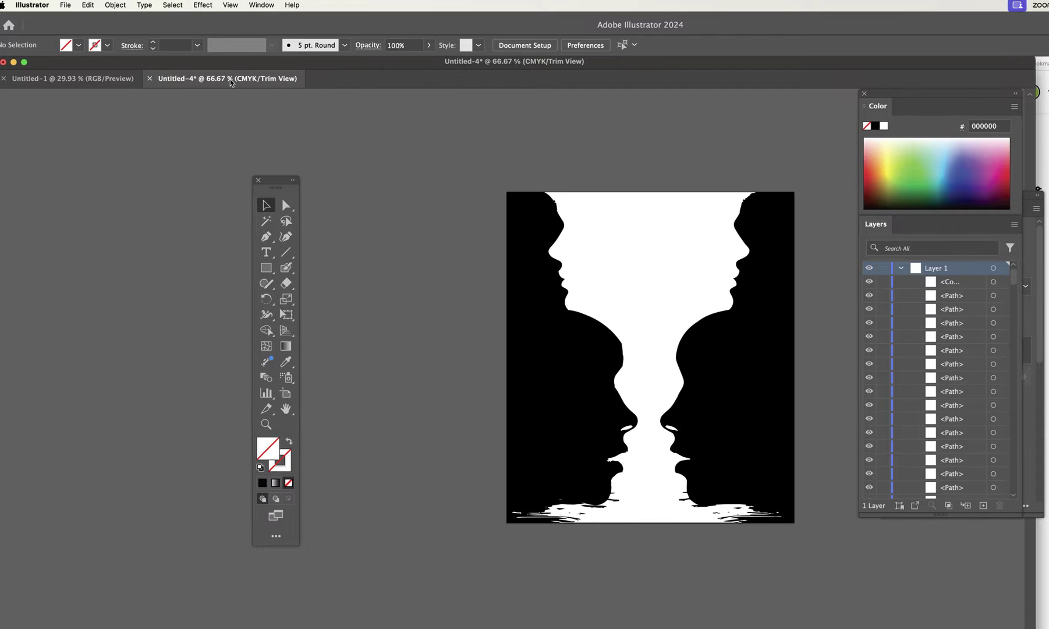
click(150, 78)
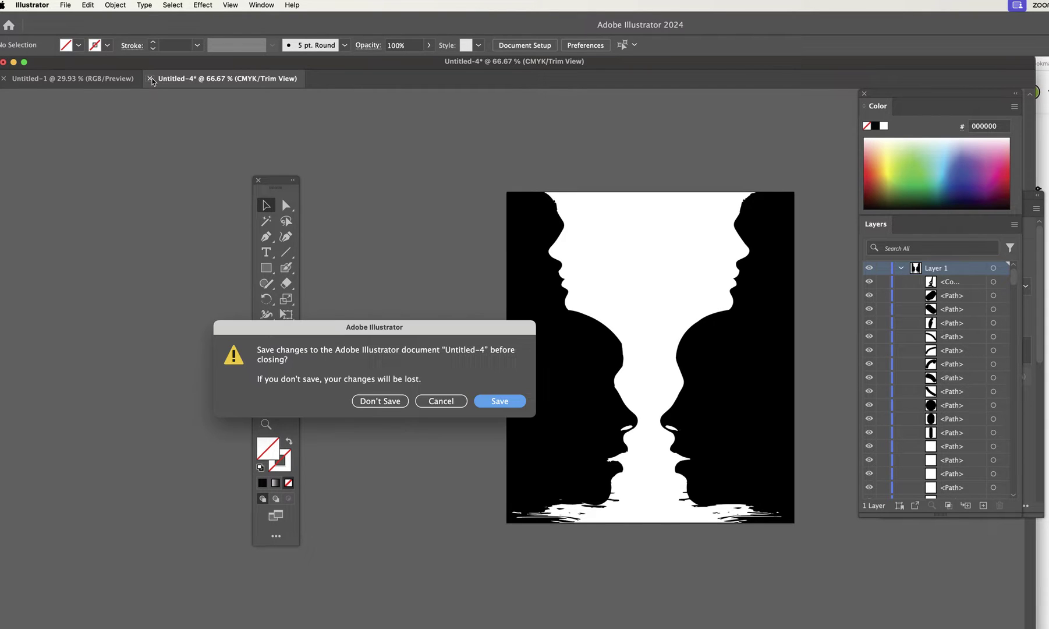
click(393, 401)
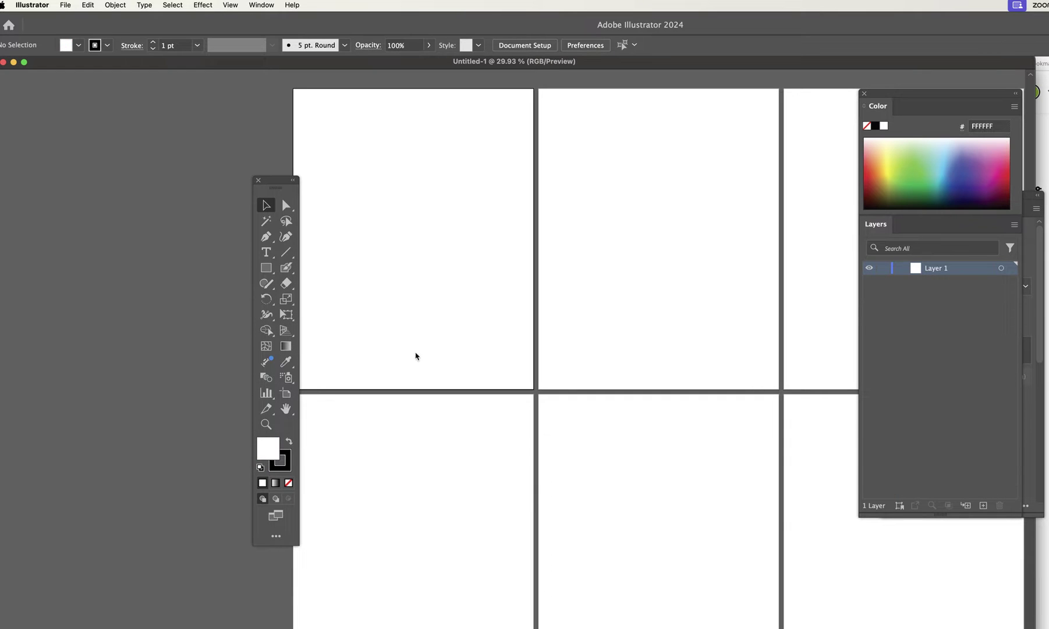
Create a document from the Letter 8.5 × 11 in preset and zoom to fit the page.
click(65, 4)
click(69, 18)
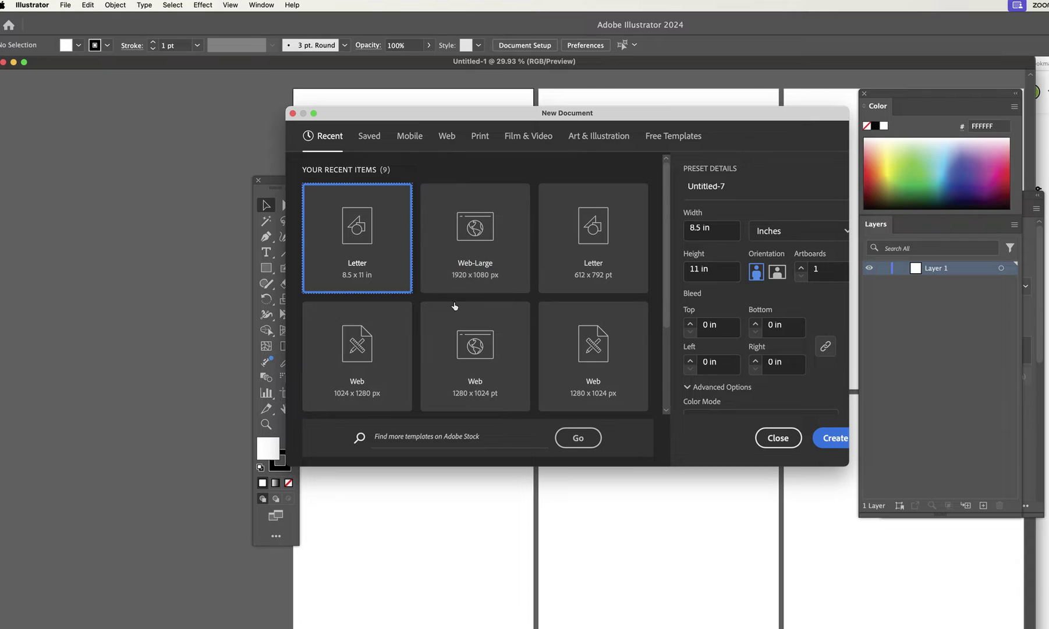
double_click(361, 235)
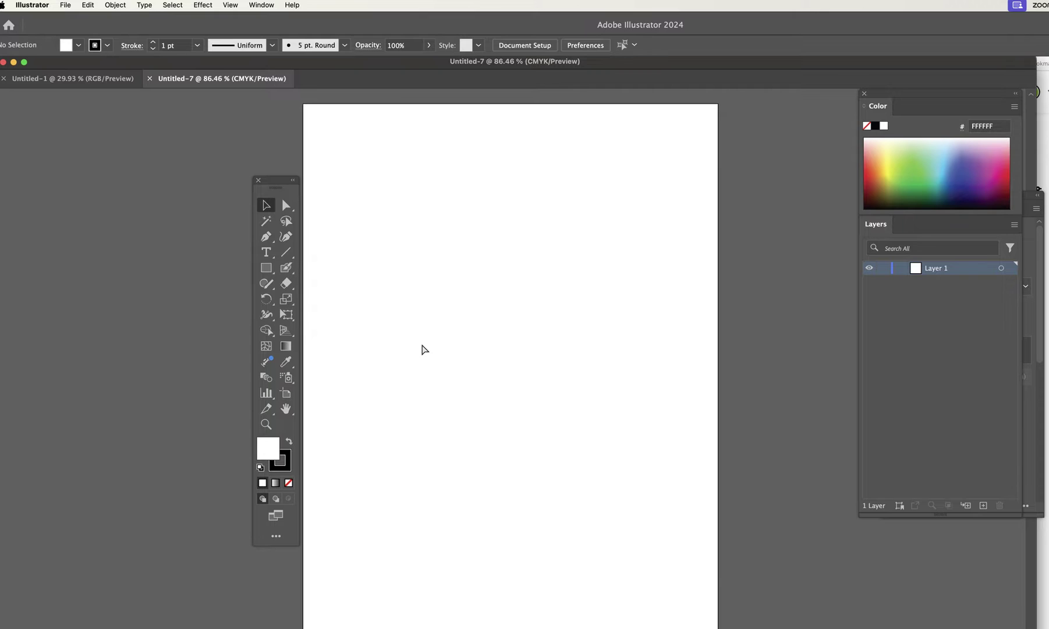
key(super+minus)
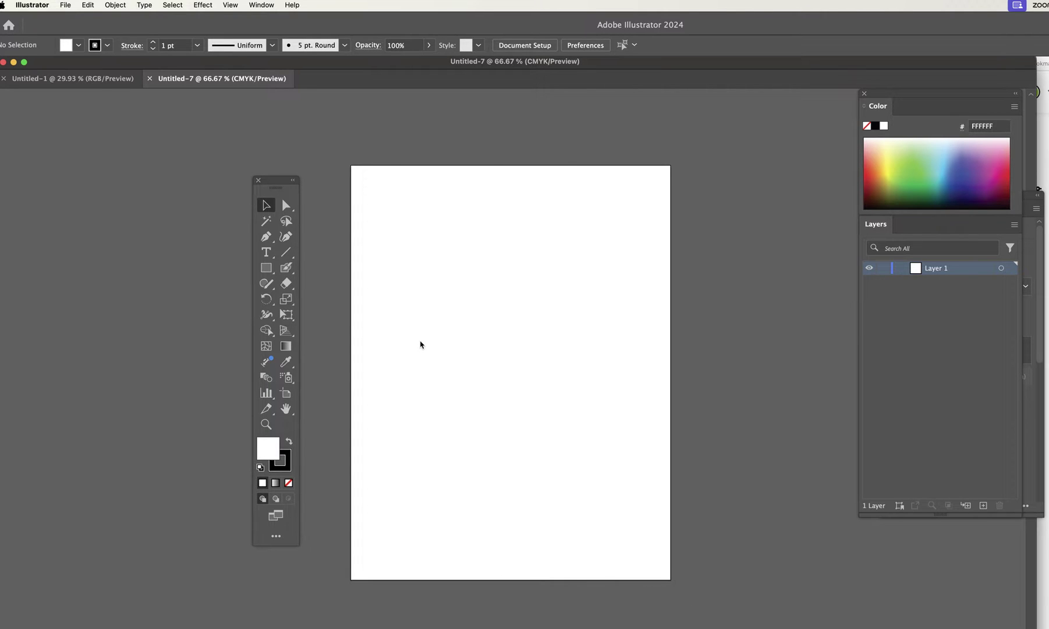
click(284, 410)
key(super+plus)
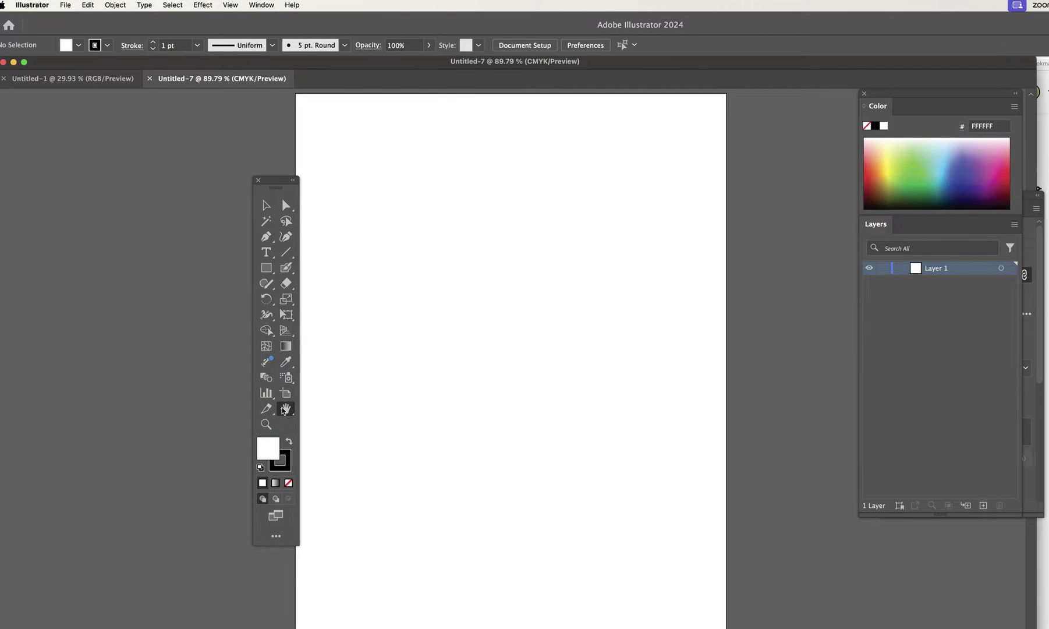
key(super+minus)
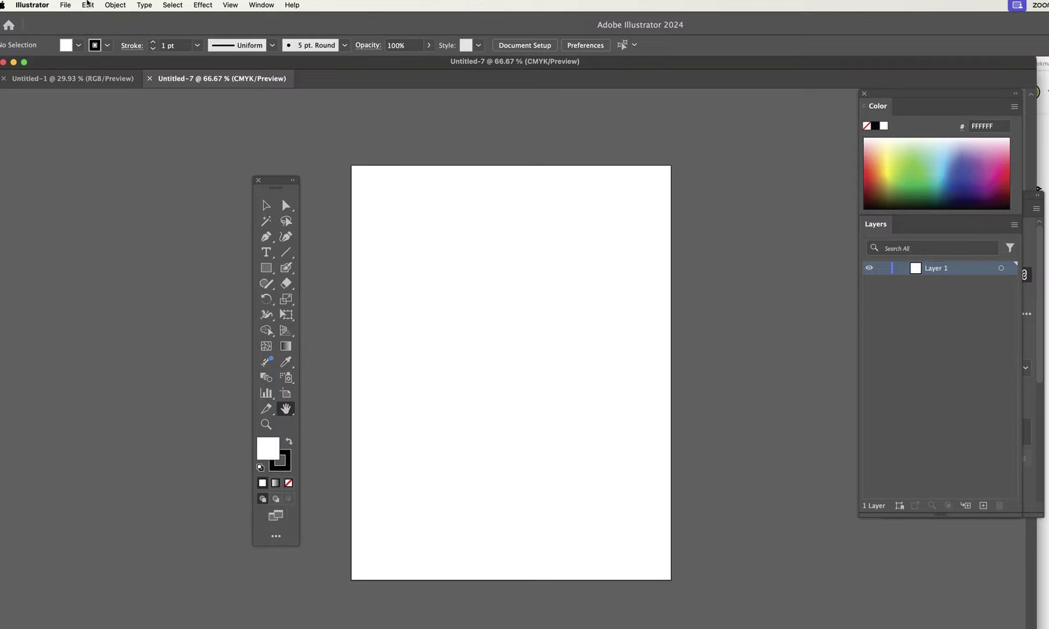
Place test2.jpg onto the Letter artboard and pan around the placed image.
click(68, 3)
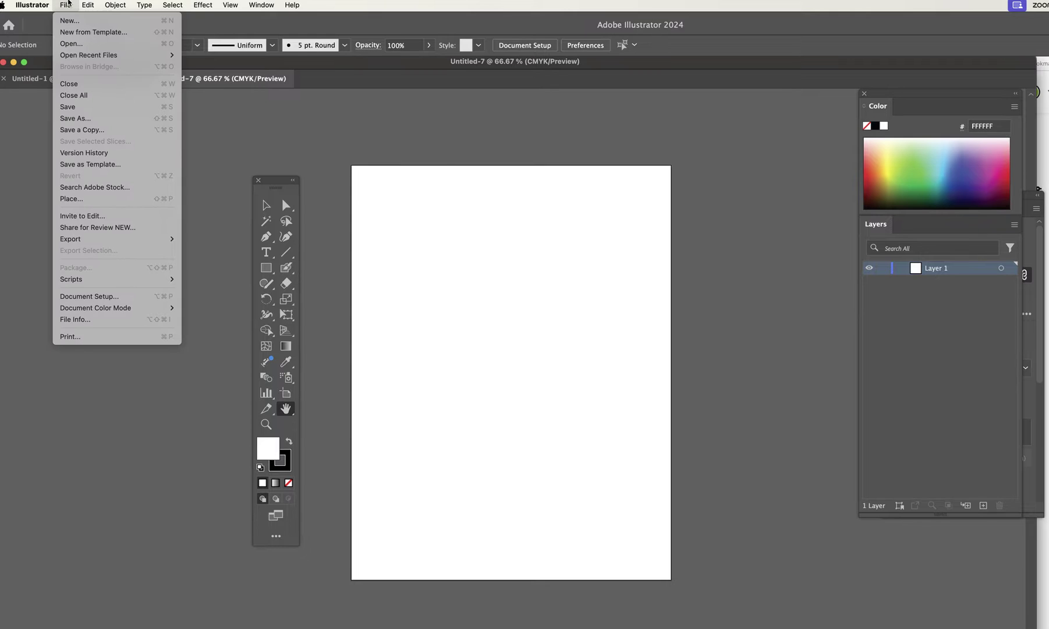
click(106, 200)
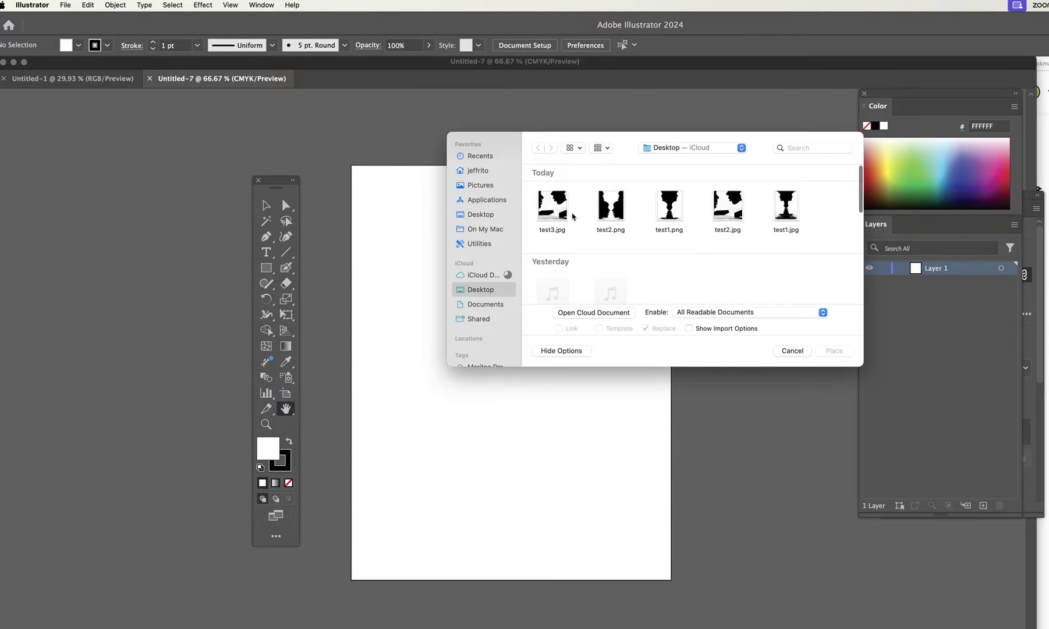
double_click(724, 213)
click(439, 285)
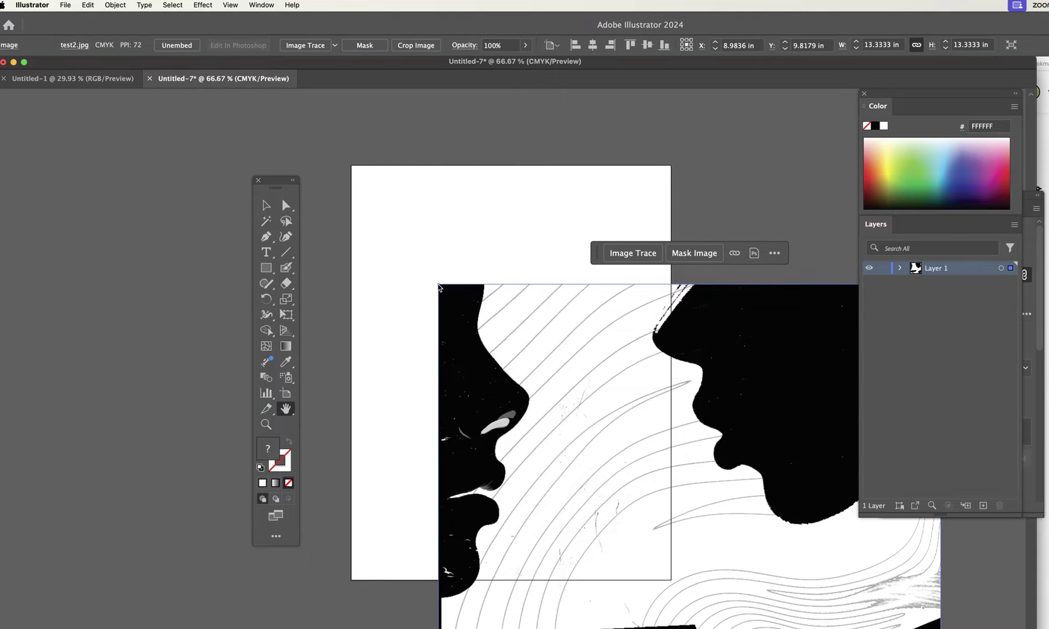
drag(439, 287, 457, 233)
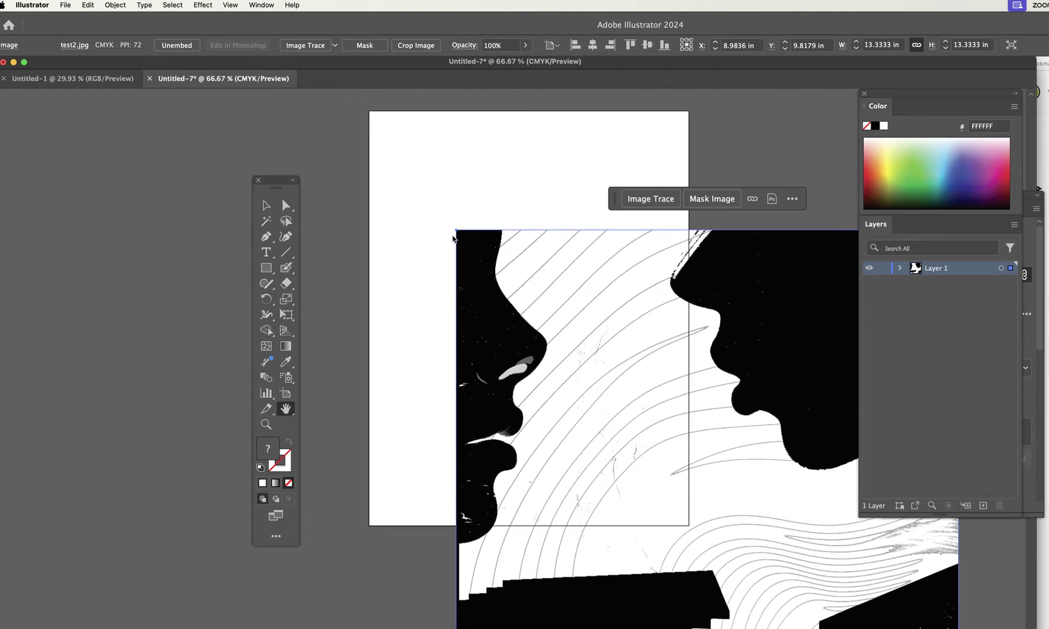
drag(457, 234, 469, 248)
scroll(486, 281, down, 2)
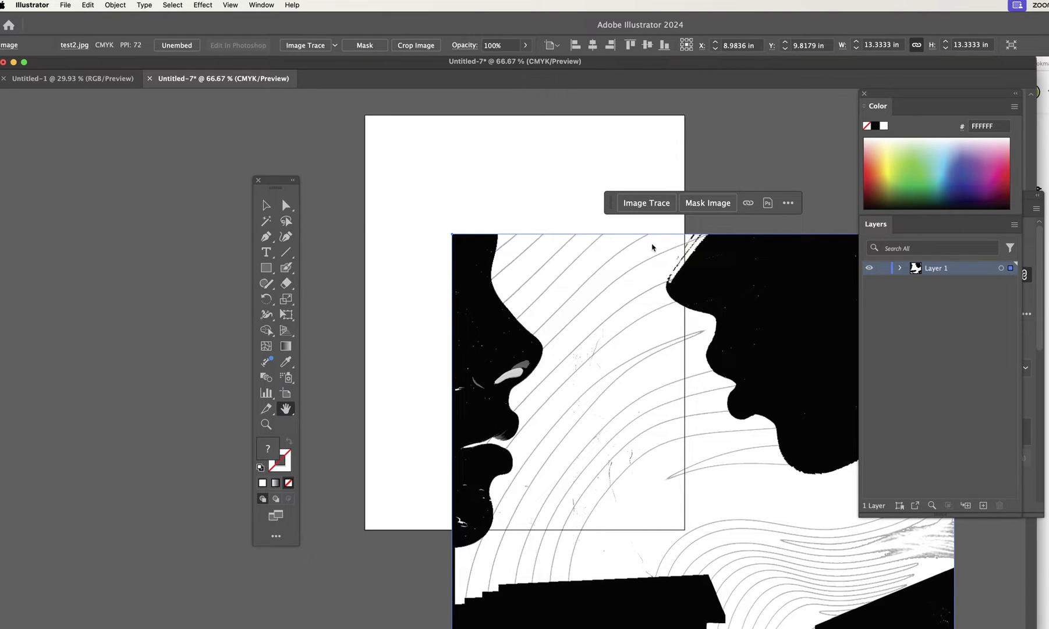
click(265, 205)
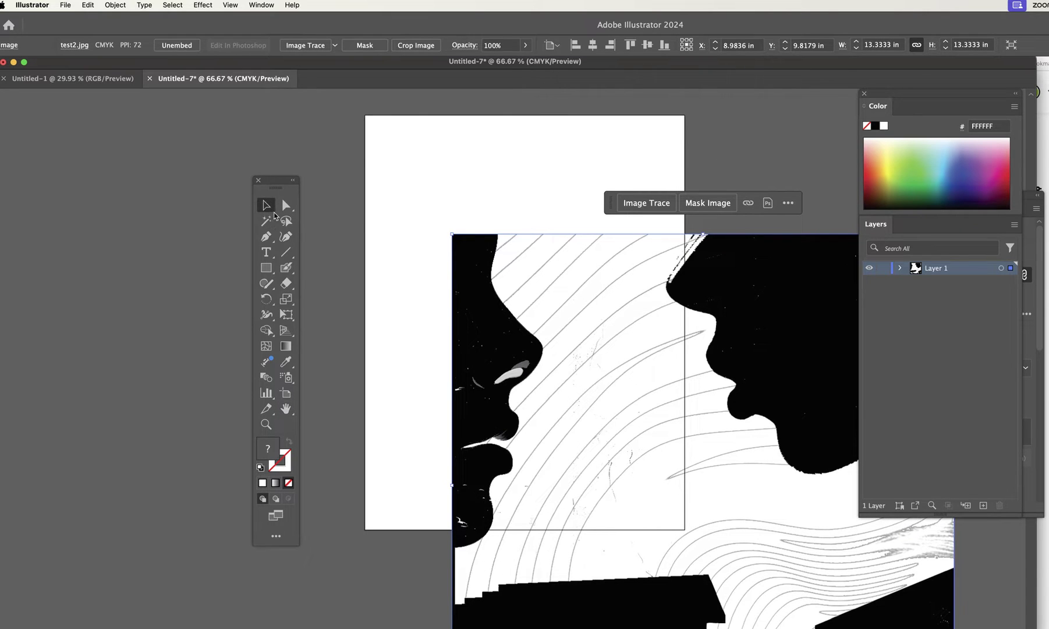
Scale the test2.jpg image to about 8.5 in wide and position it flush left across the artboard.
drag(499, 287, 464, 239)
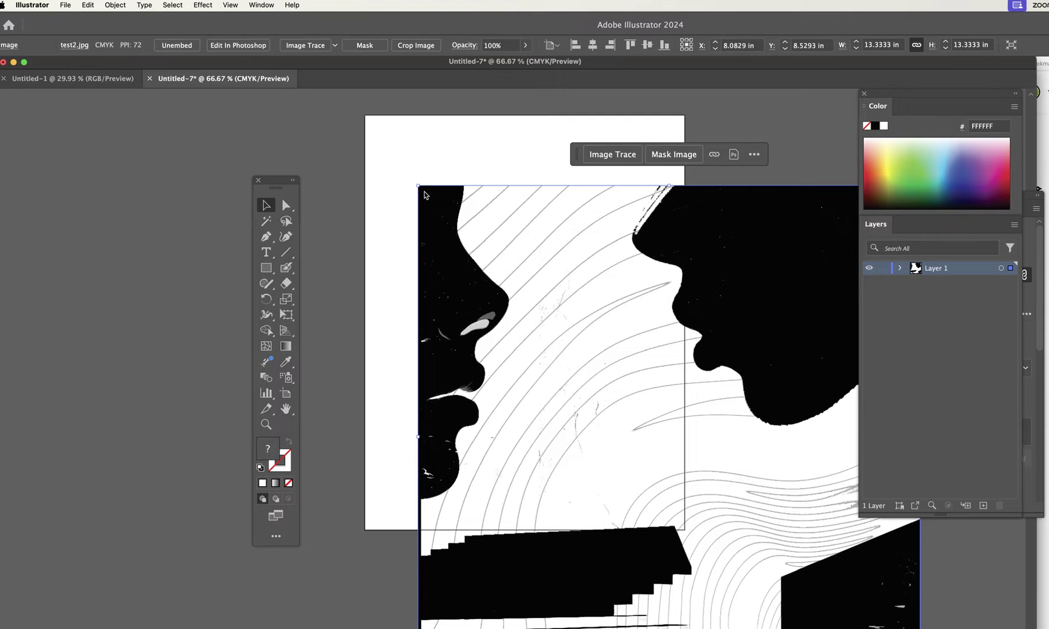
drag(418, 188, 417, 230)
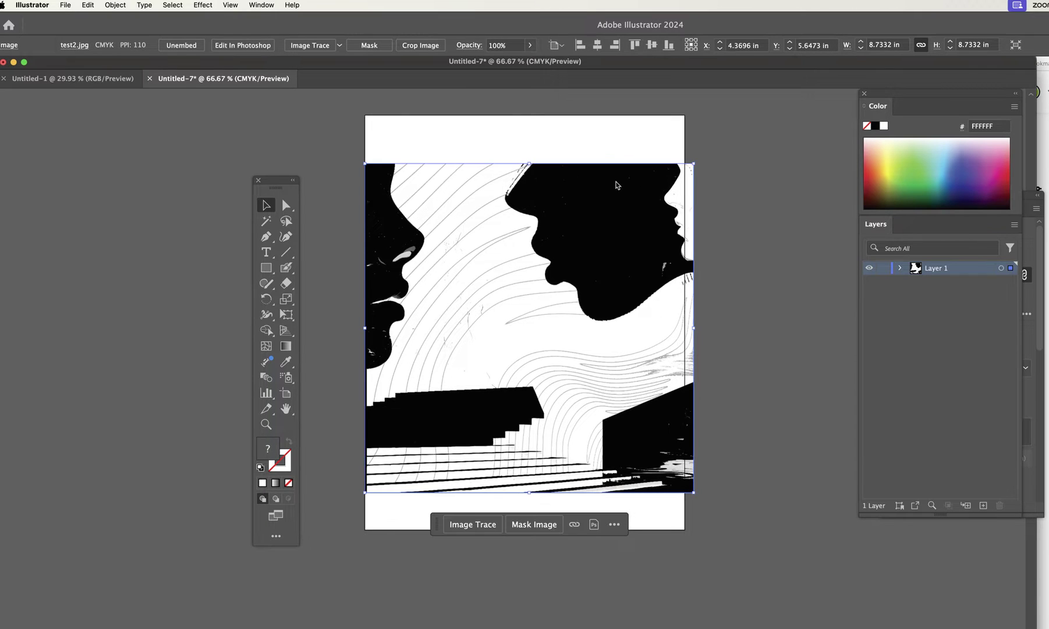
drag(694, 167, 686, 176)
key(Return)
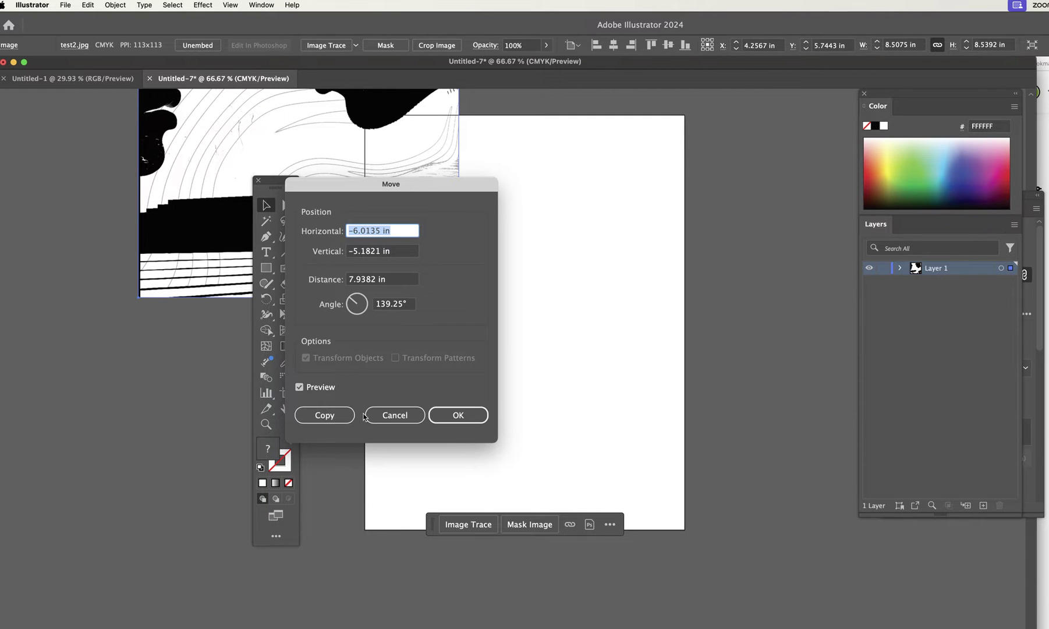
click(447, 417)
click(447, 417)
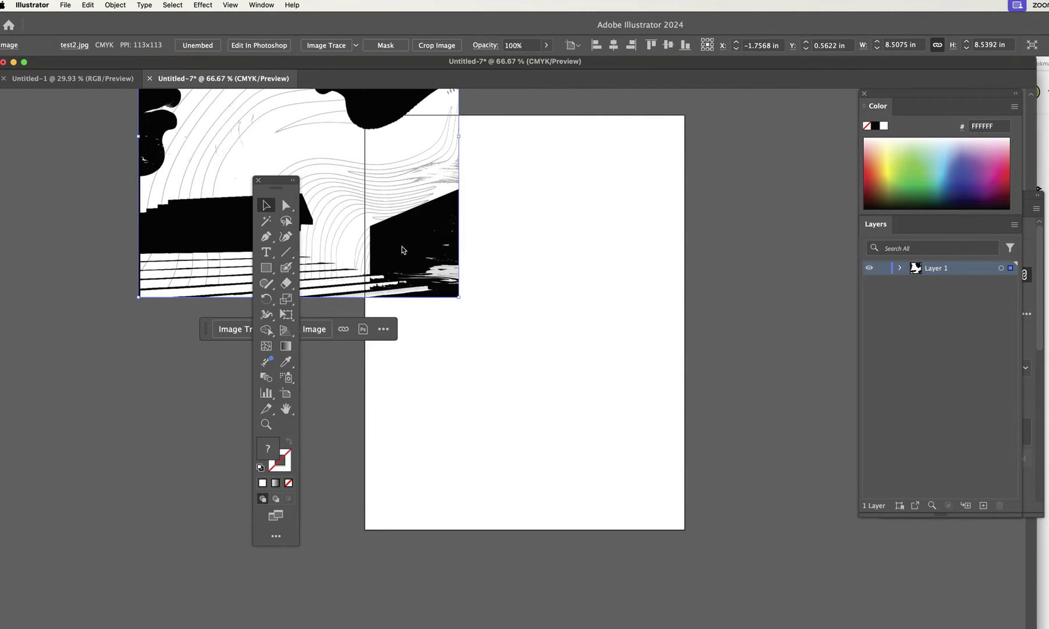
drag(402, 246, 627, 418)
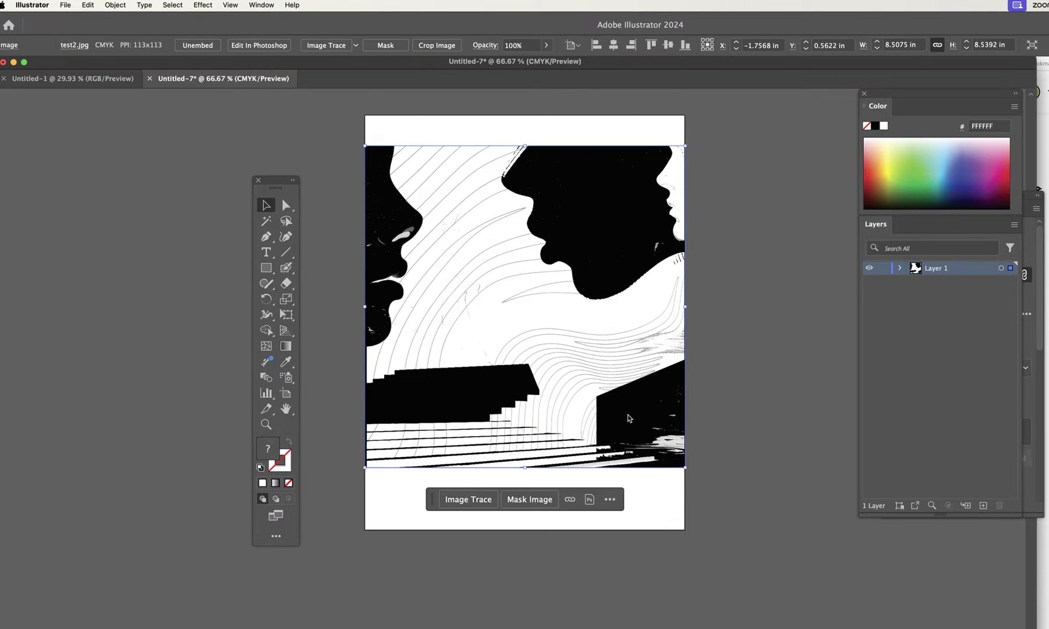
click(725, 417)
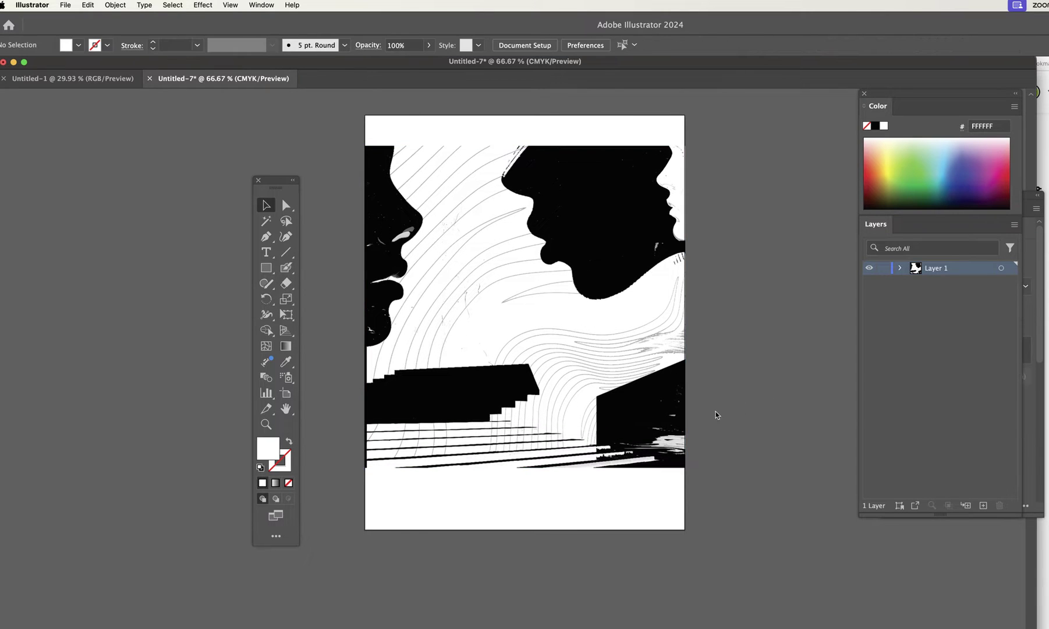
Crop the artboard to the image edges, leaving a near-square page of about 8.2 × 8.26 in.
click(286, 395)
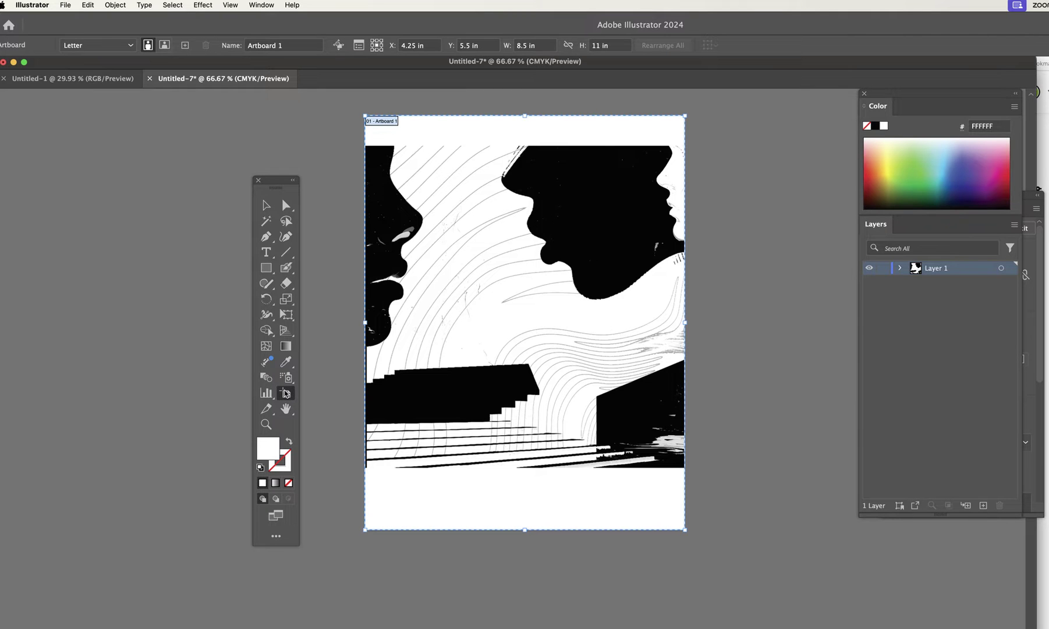
drag(525, 530, 531, 468)
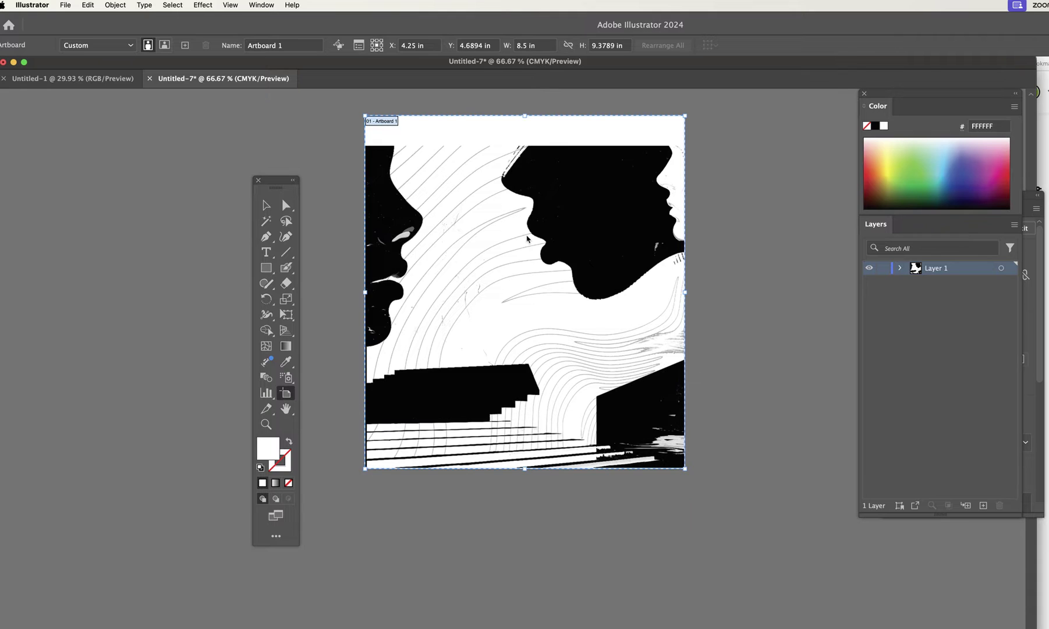
drag(525, 116, 529, 150)
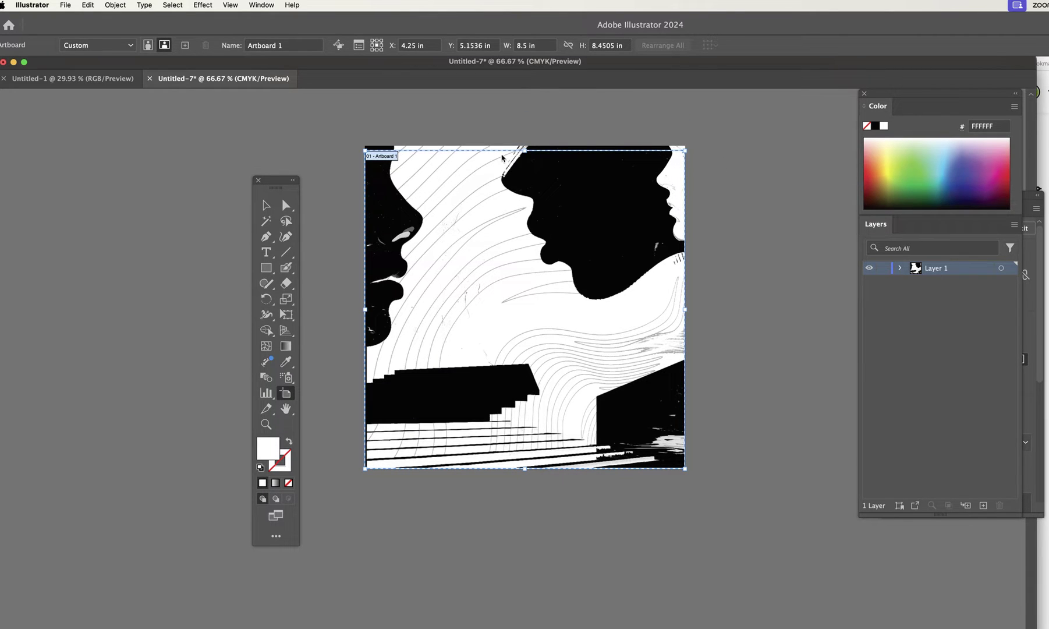
drag(365, 152, 371, 152)
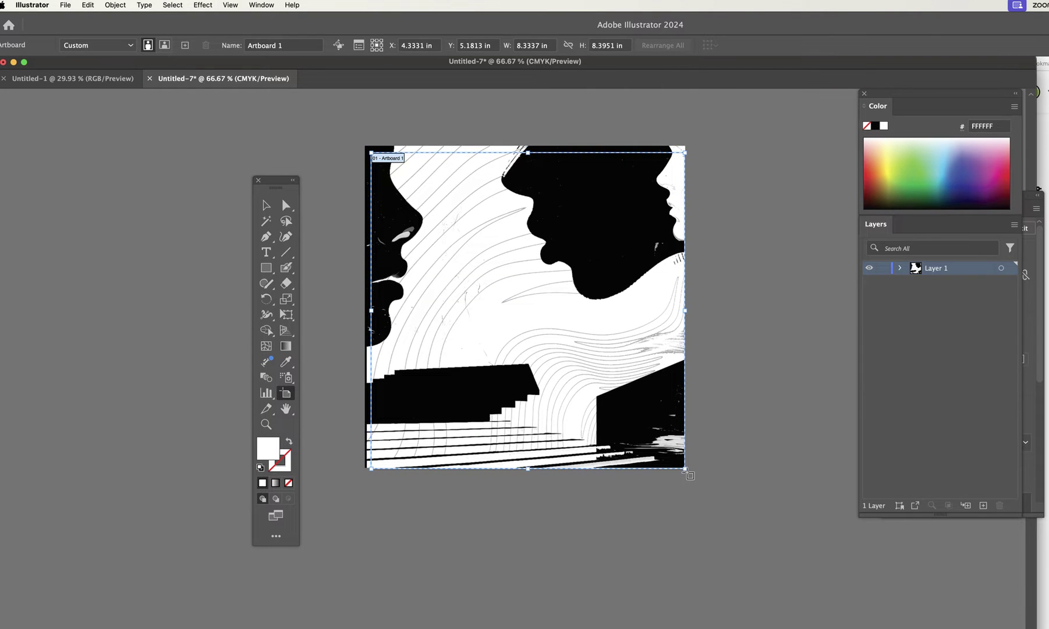
drag(686, 472, 680, 464)
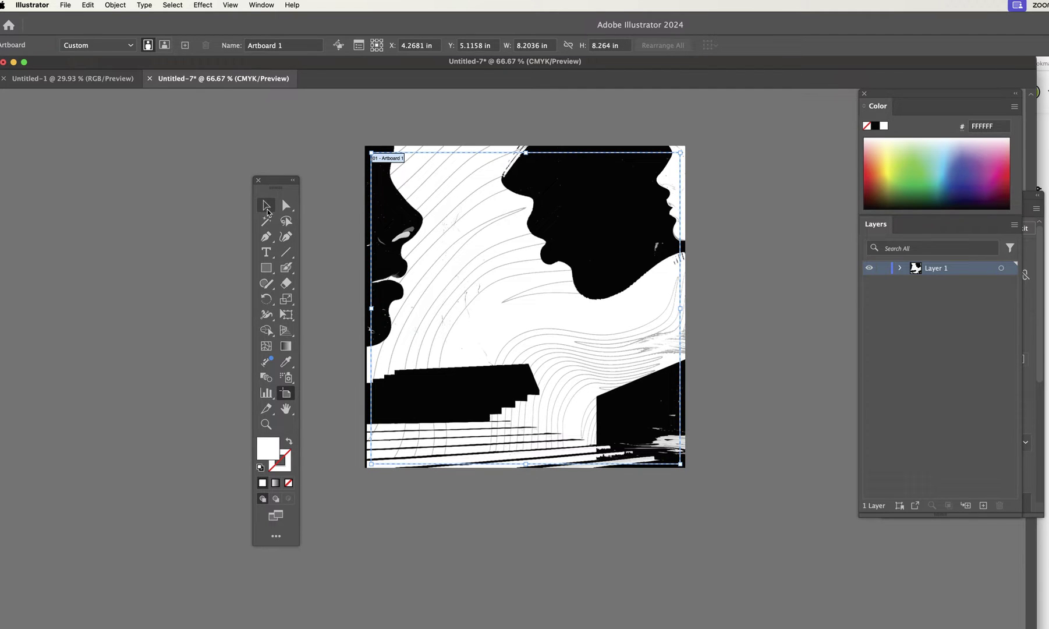
click(266, 207)
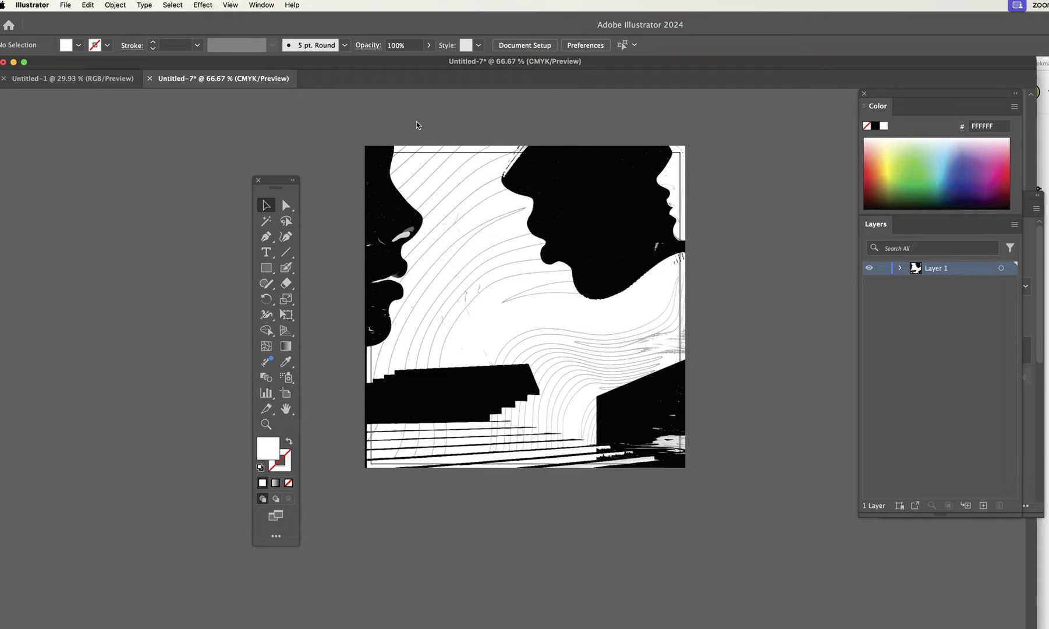
Turn on Trim View, select the placed test2.jpg image and expand Layer 1 in Layers.
click(231, 4)
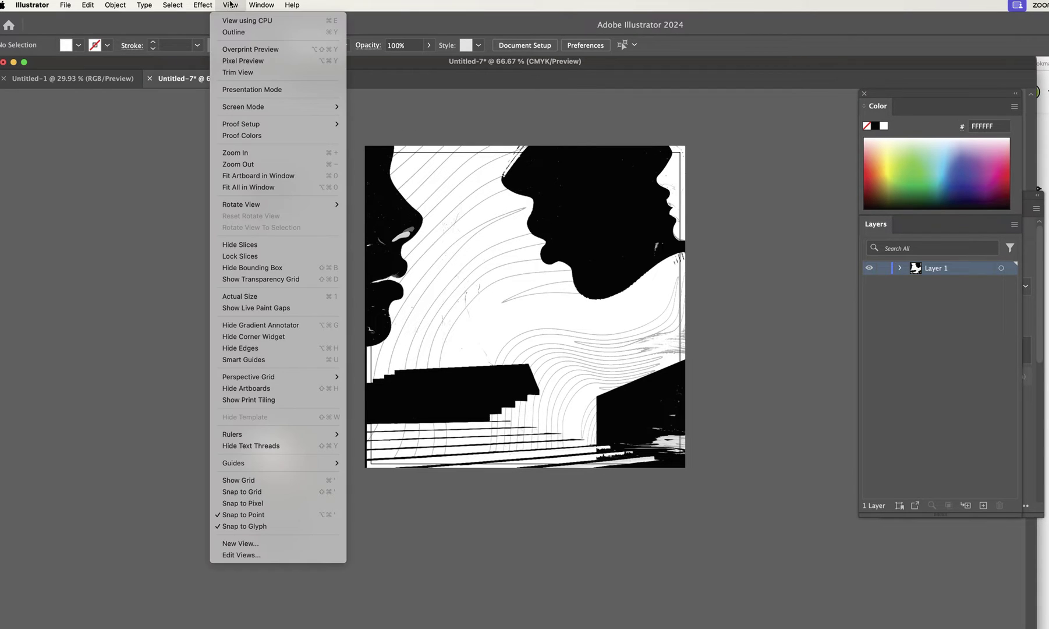
click(246, 72)
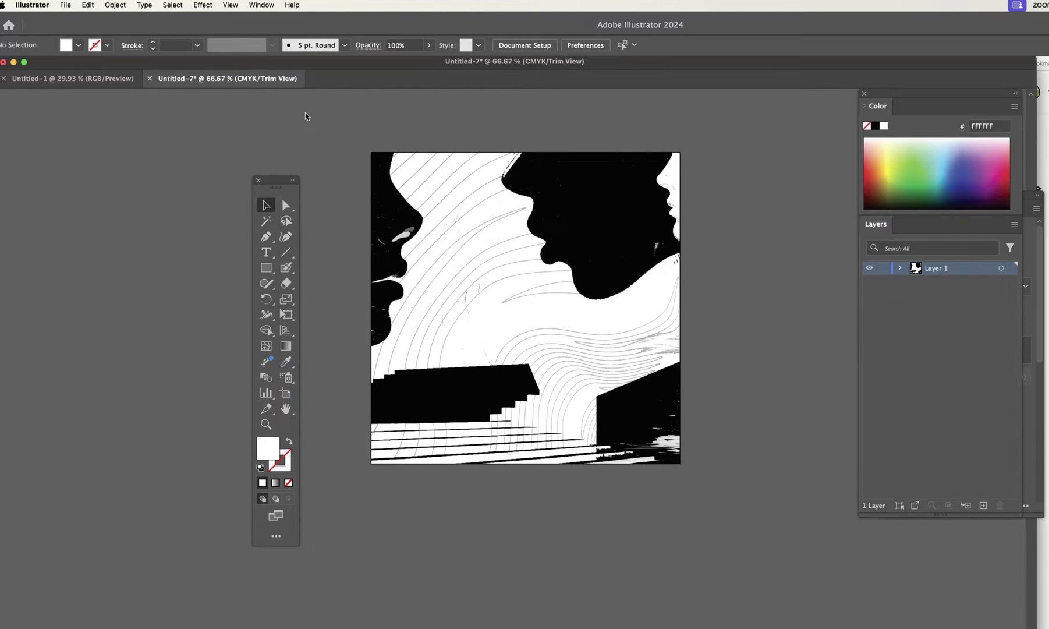
click(593, 235)
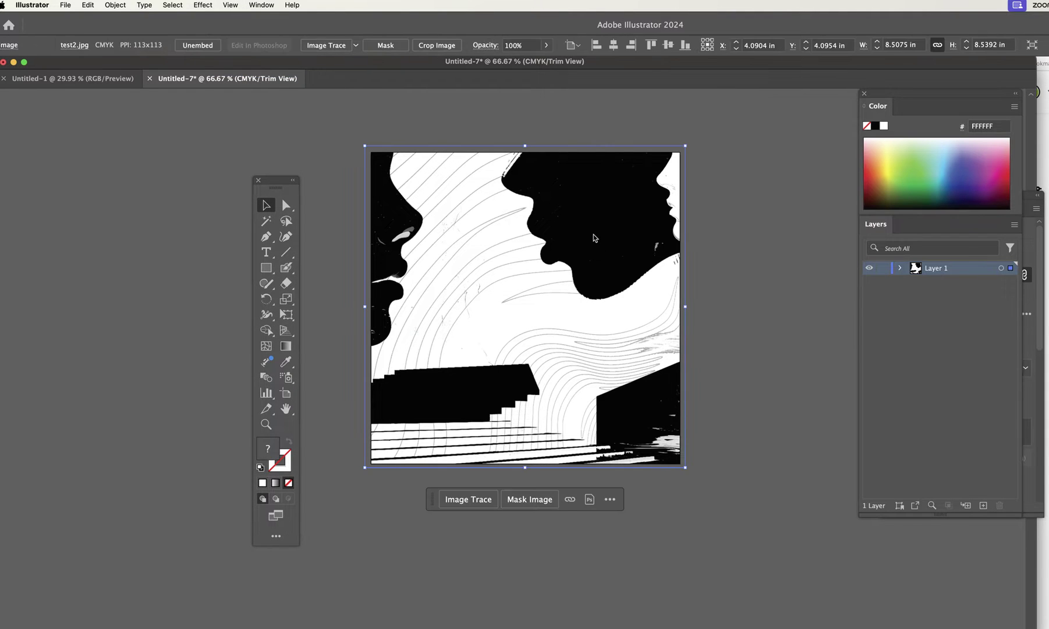
click(900, 267)
click(89, 4)
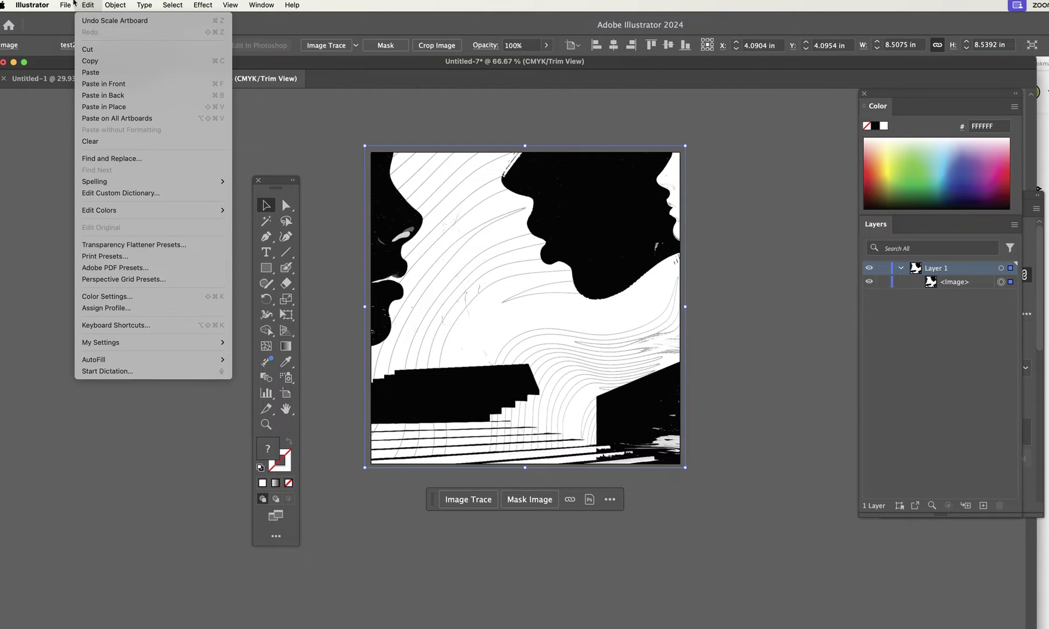
Apply Image Trace Make and Expand to the photo and expand the resulting group in Layers.
mouse_move(112, 4)
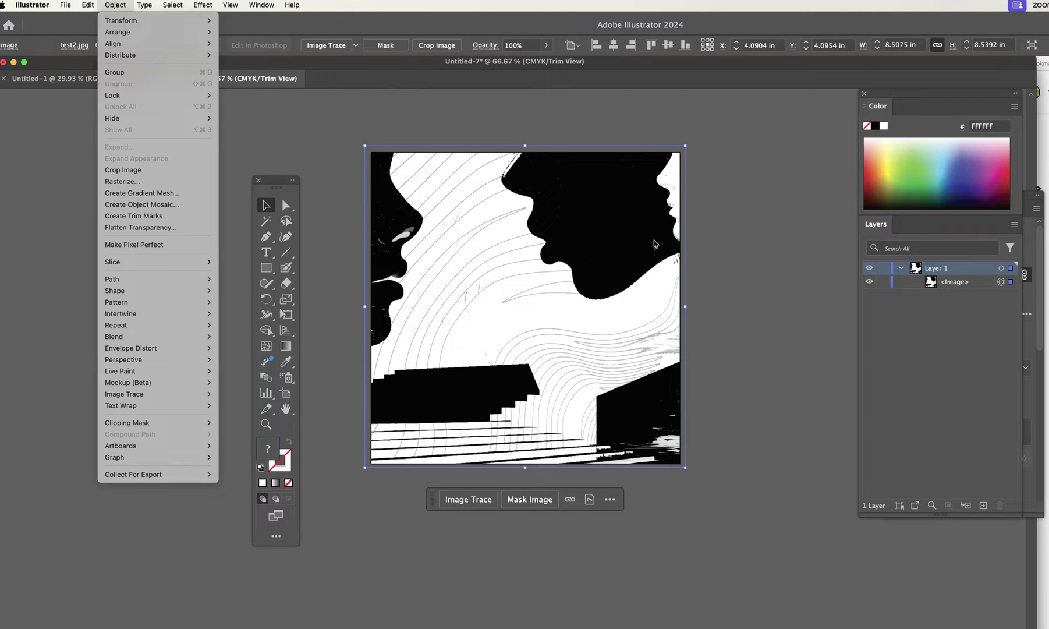
click(628, 305)
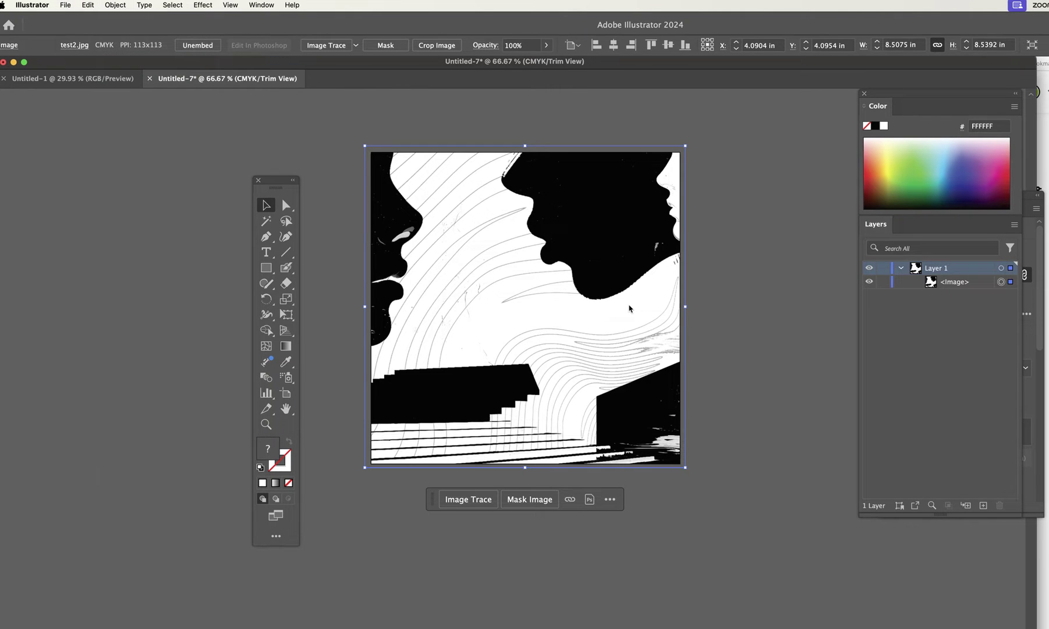
click(111, 5)
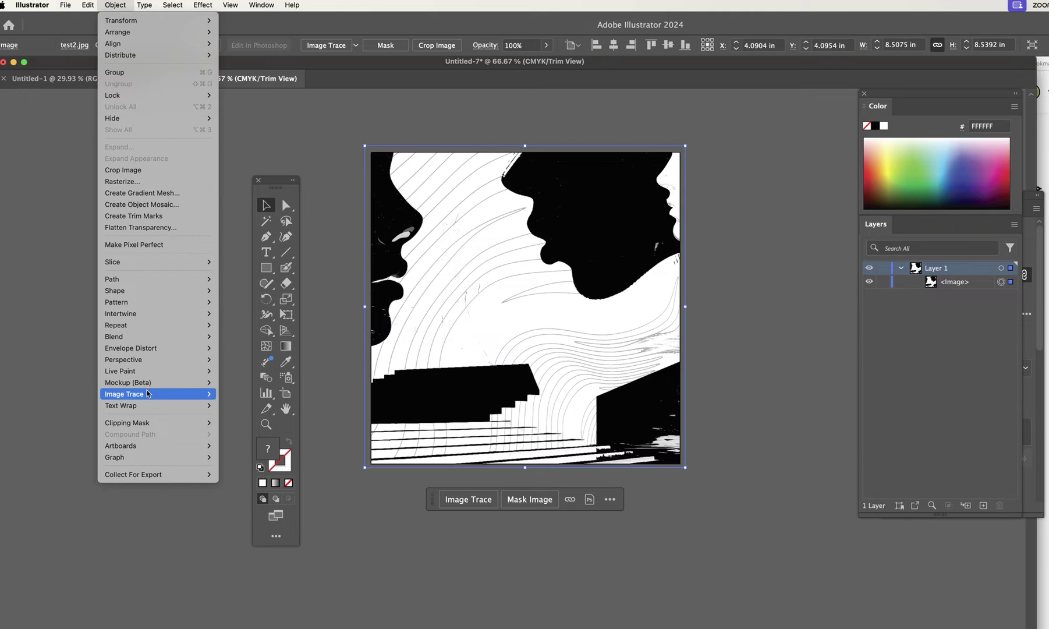
mouse_move(147, 394)
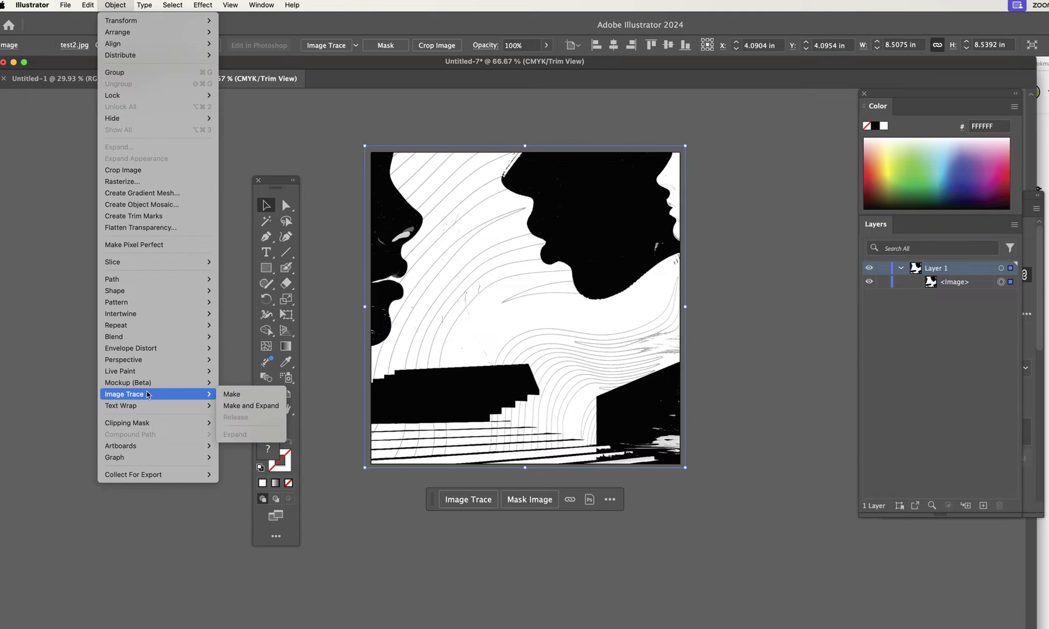
click(247, 406)
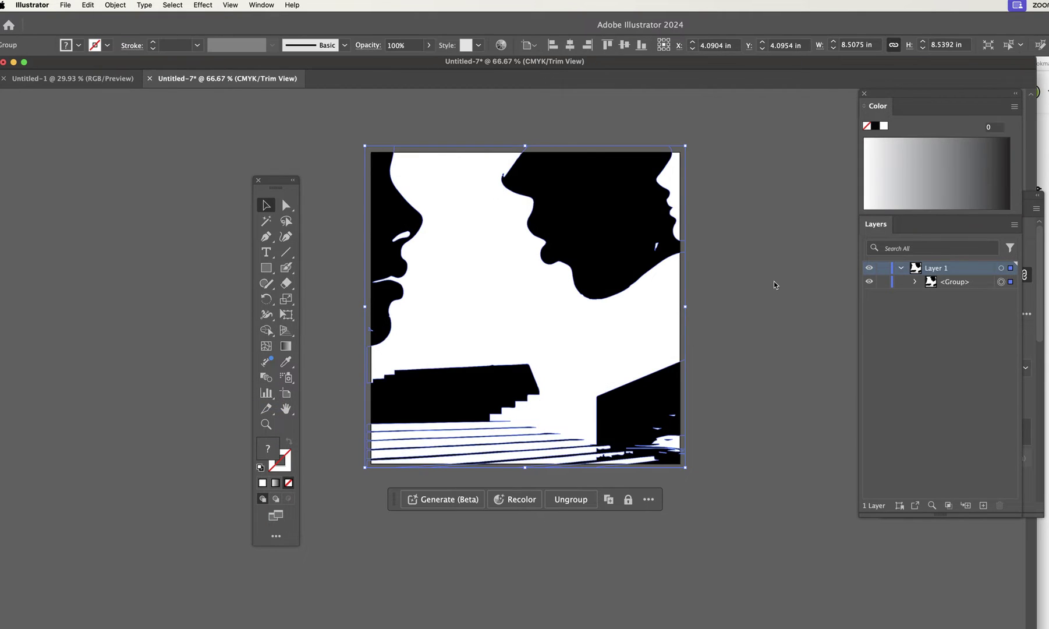
click(915, 283)
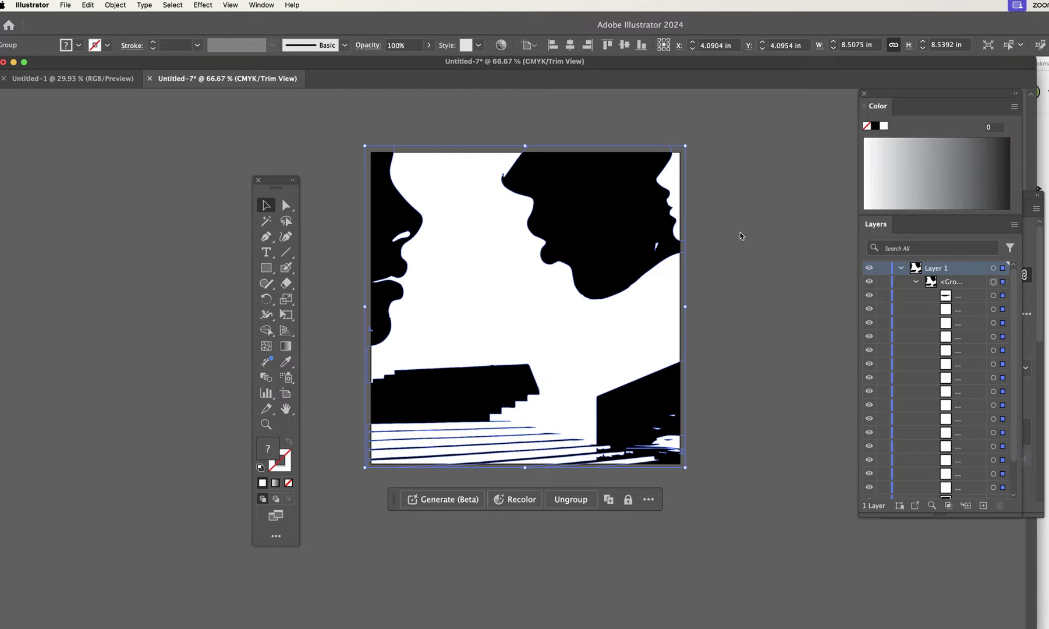
Deselect and reselect the traced group to check the vector result, ending deselected.
click(695, 280)
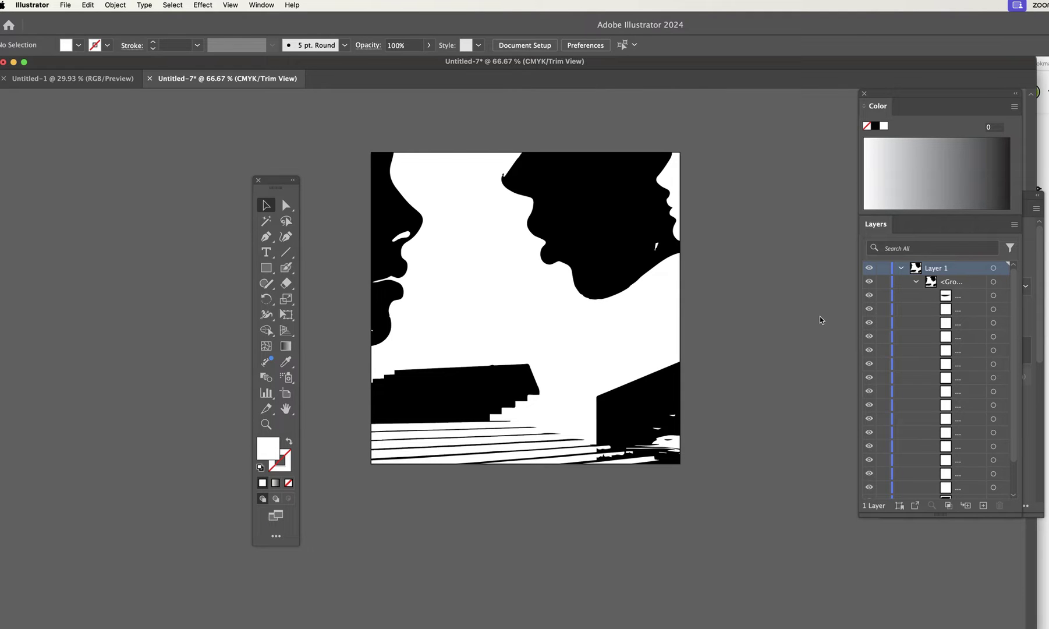
scroll(902, 367, down, 3)
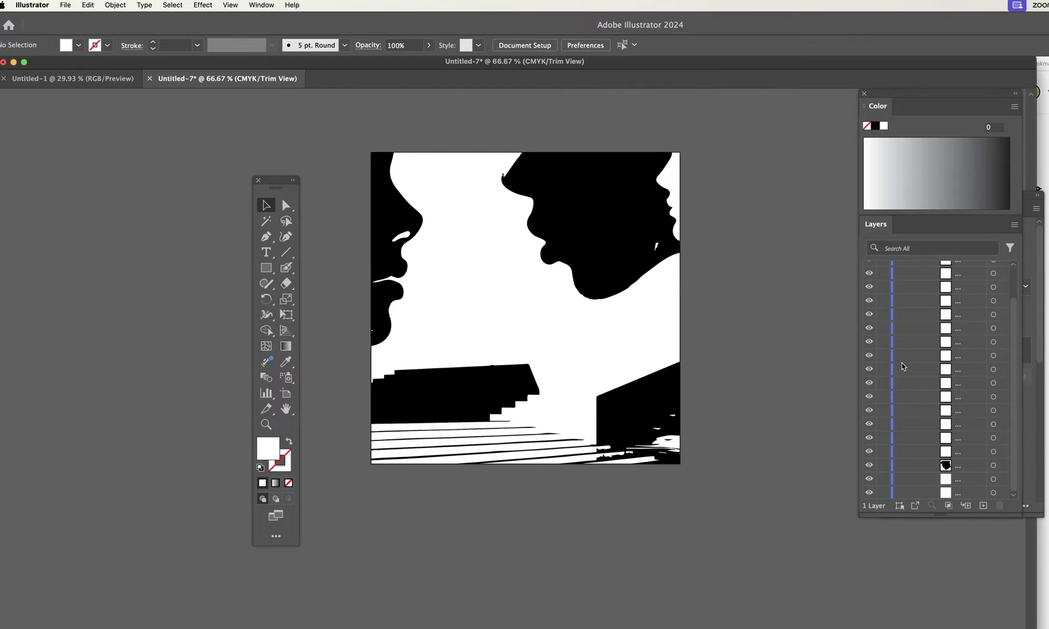
scroll(901, 365, up, 3)
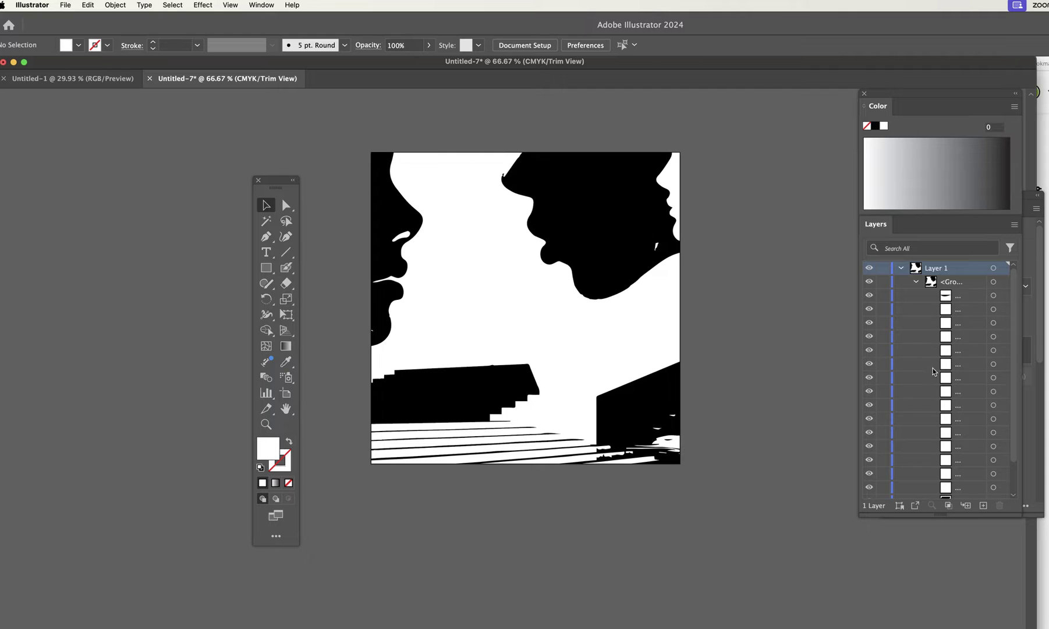
click(574, 227)
click(757, 265)
click(582, 336)
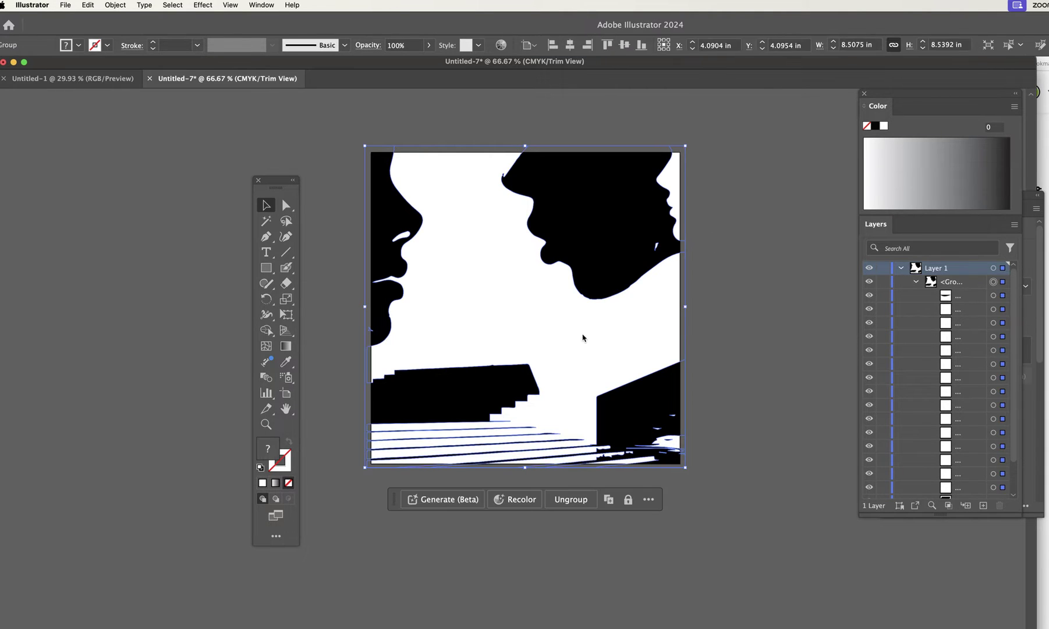
click(715, 304)
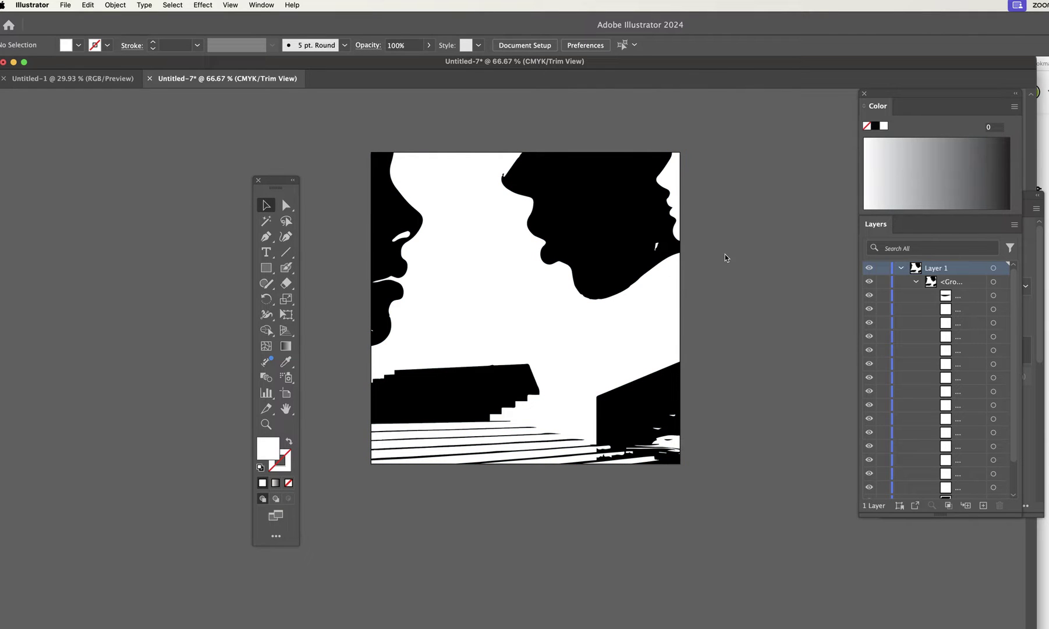
Reposition the tools palette and select the Blob Brush tool.
drag(277, 186, 308, 153)
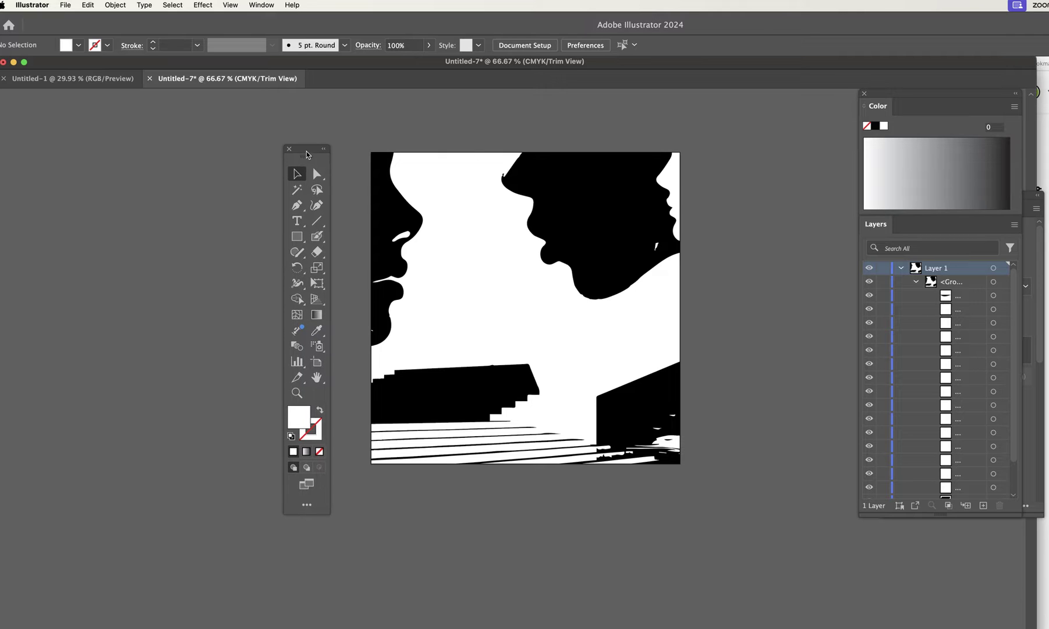
click(317, 233)
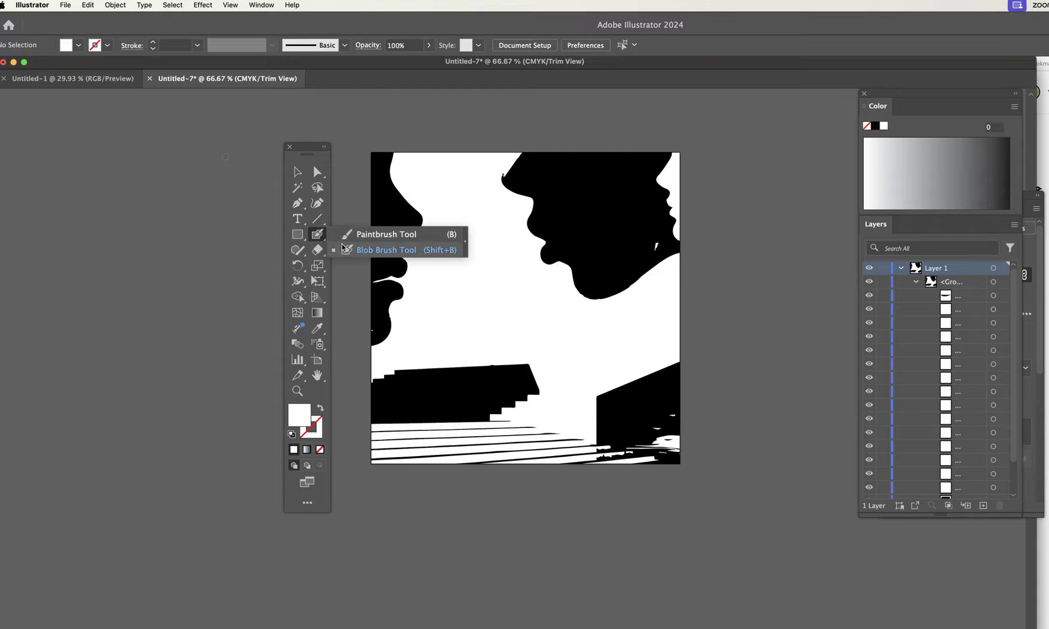
click(347, 249)
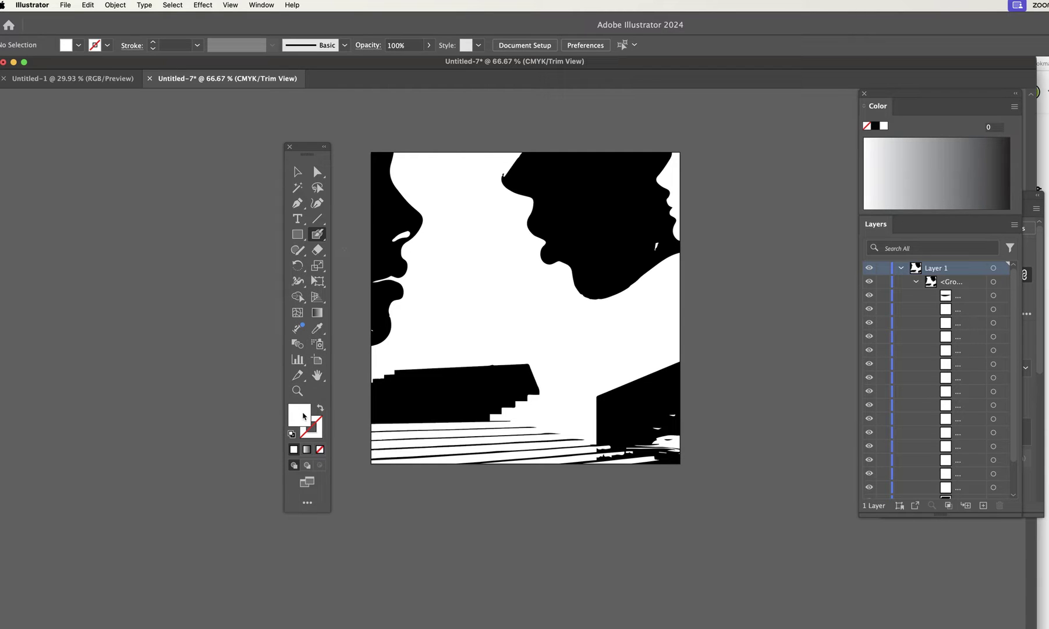
Show the Properties panel over Layers and open the Blob Brush Tool Options.
click(261, 5)
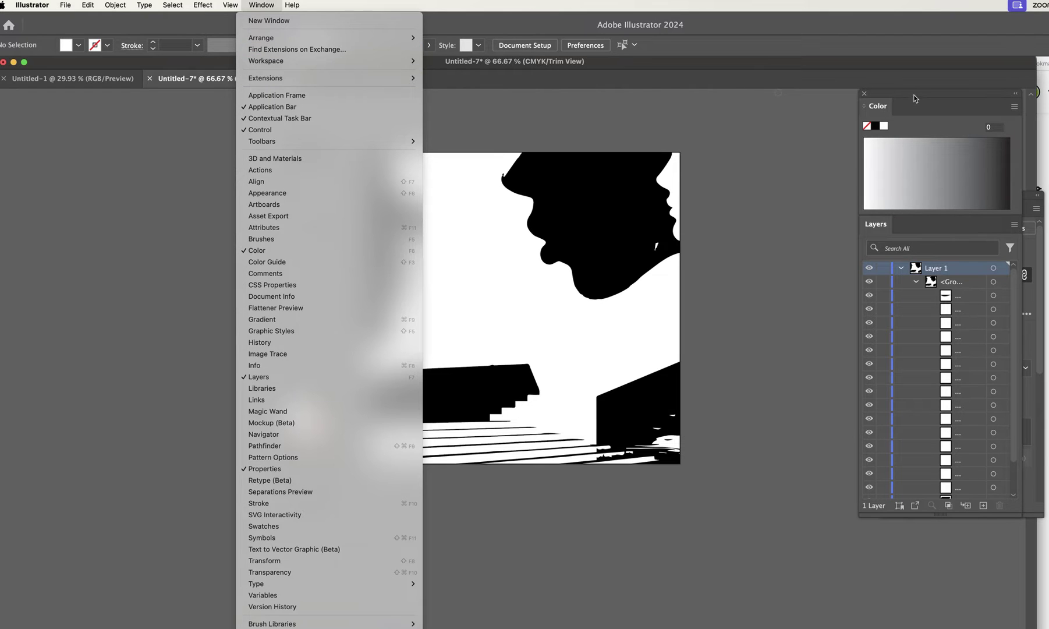
click(850, 135)
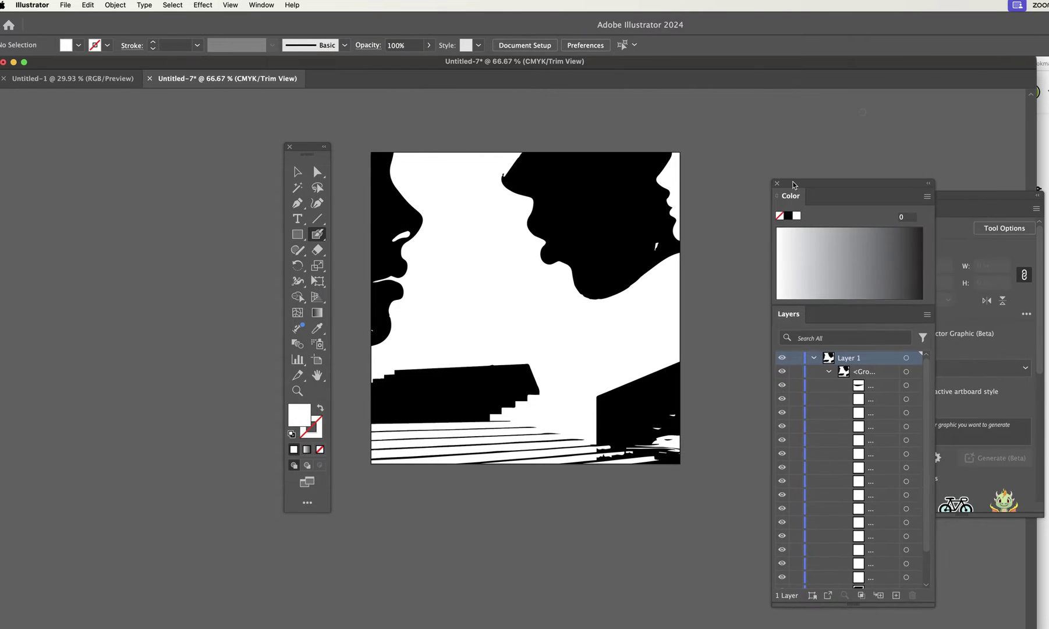
drag(945, 197, 823, 138)
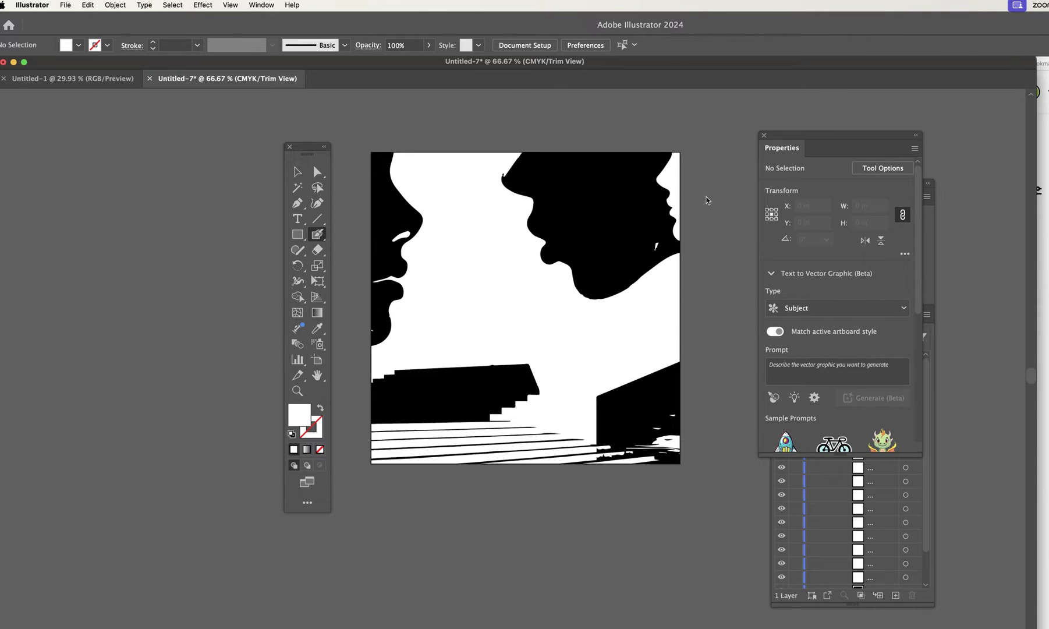
click(877, 169)
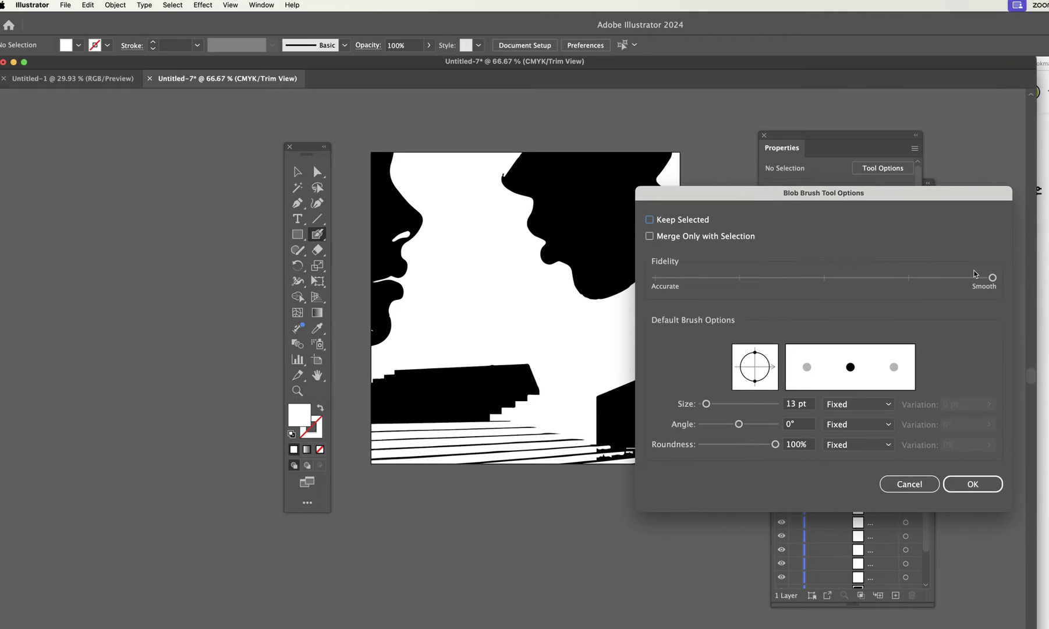
Set Blob Brush Fidelity one step short of Smooth and confirm the options.
drag(991, 280, 638, 281)
mouse_move(821, 285)
mouse_down()
mouse_move(987, 277)
mouse_move(822, 280)
mouse_up()
key(Return)
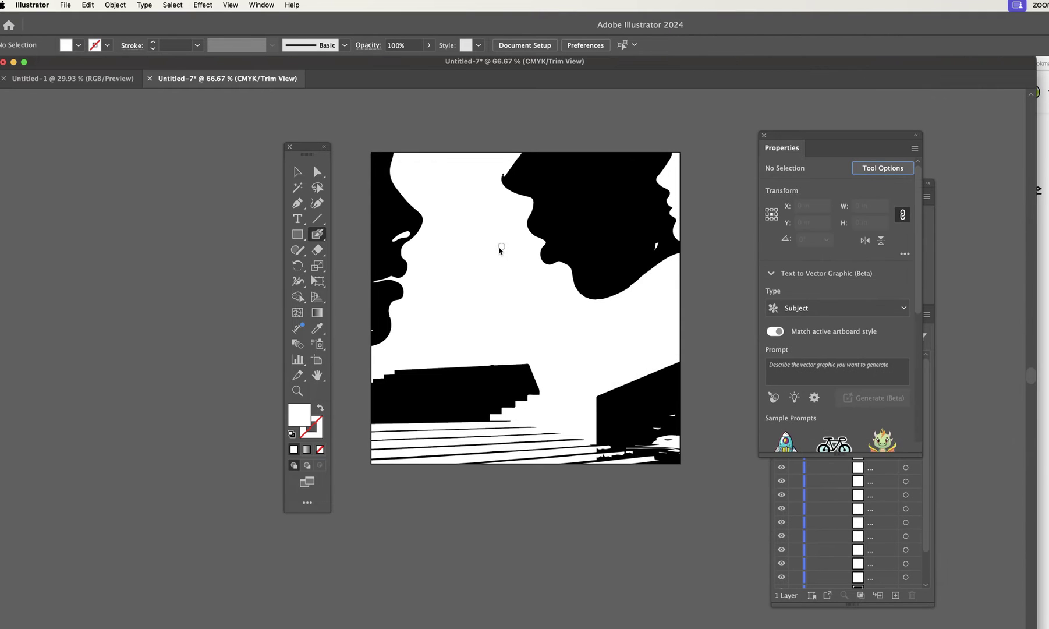
Paint a white test stroke on the right face, undo it, and swap fill and stroke.
drag(576, 185, 613, 234)
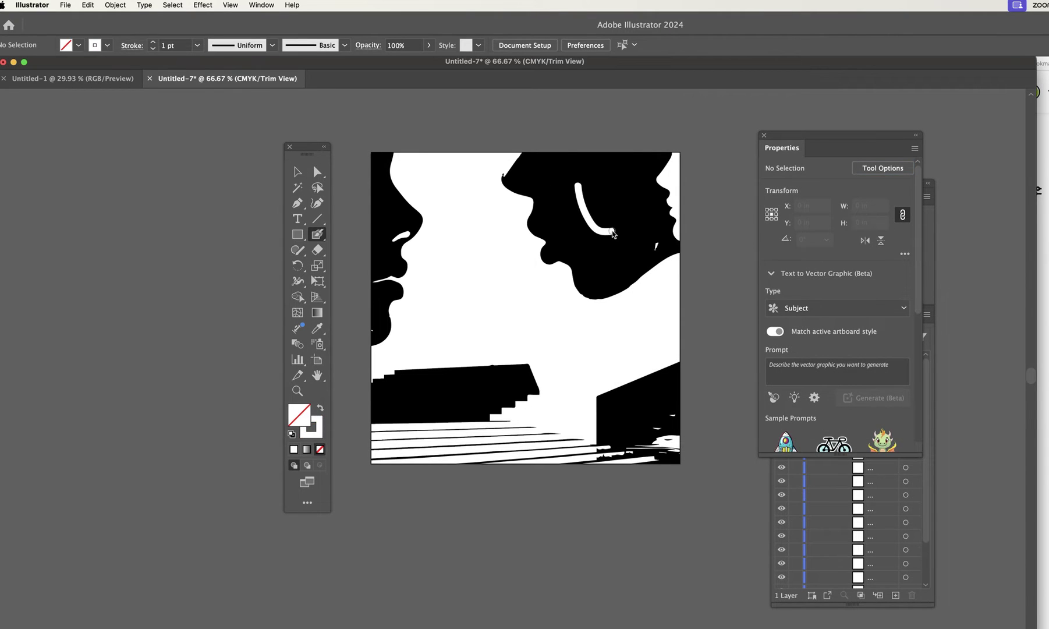
key(super+z)
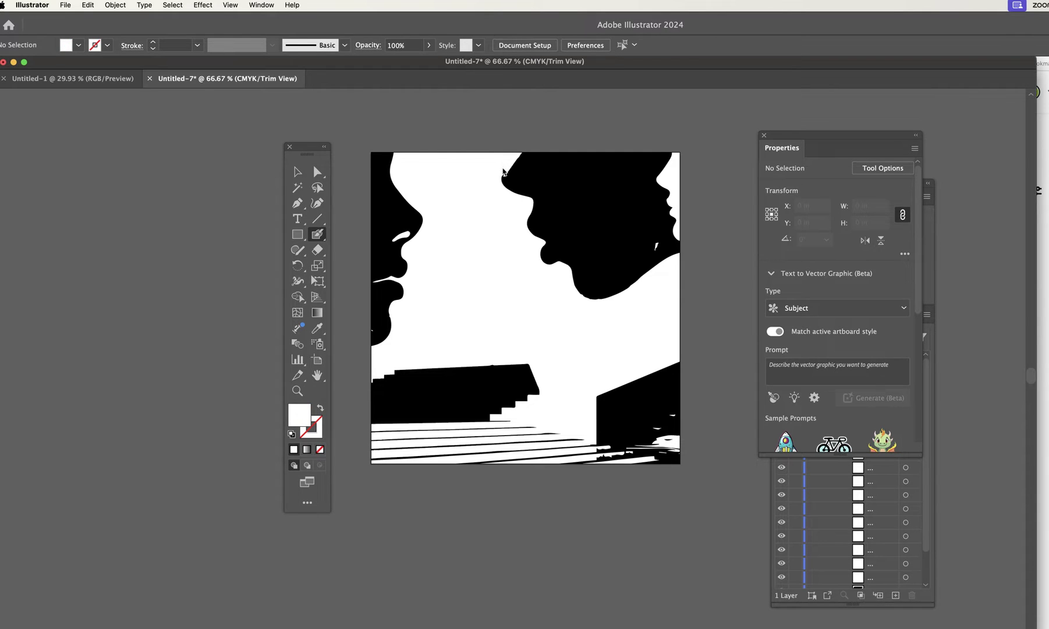
key(shift+x)
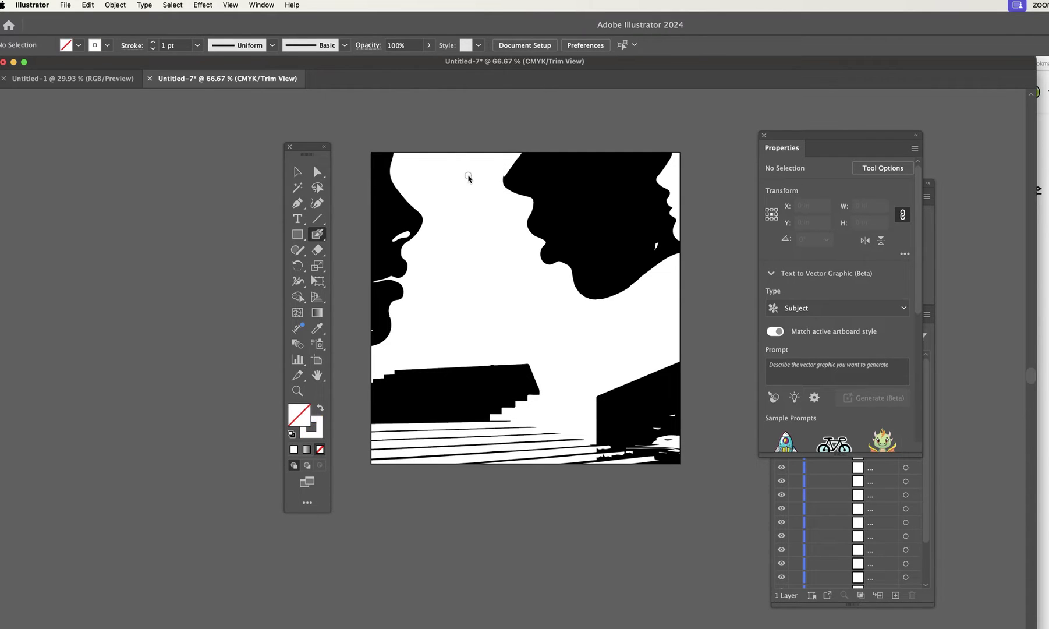
Zoom in and trim the right face's nose edge with white Blob Brush paint.
key(super+equal)
key(super+equal)
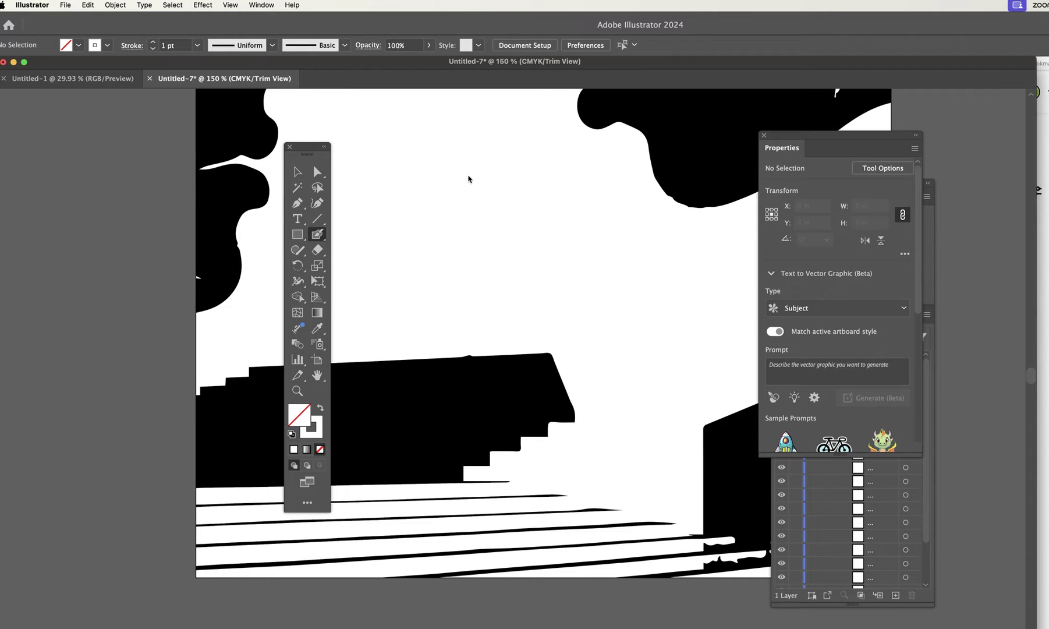
key(super+equal)
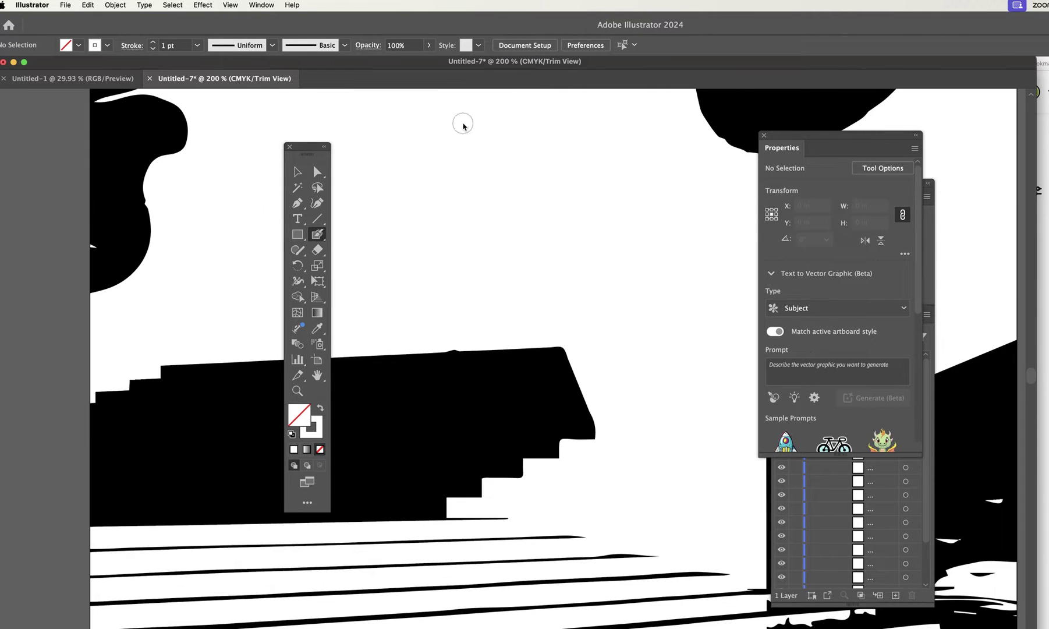
scroll(553, 159, up, 10)
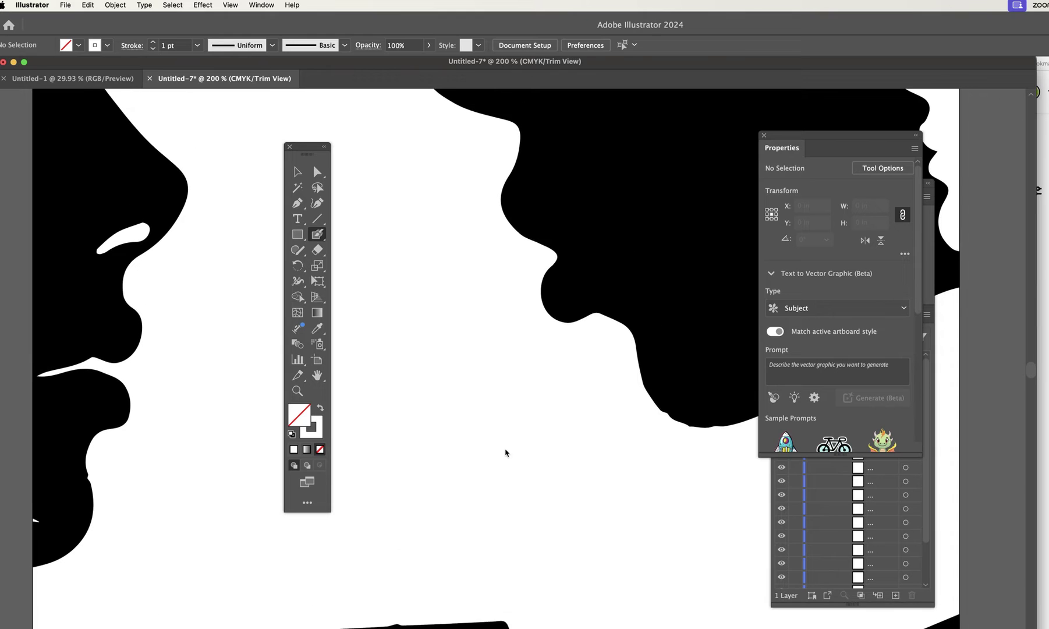
scroll(499, 267, up, 8)
scroll(498, 267, left, 4)
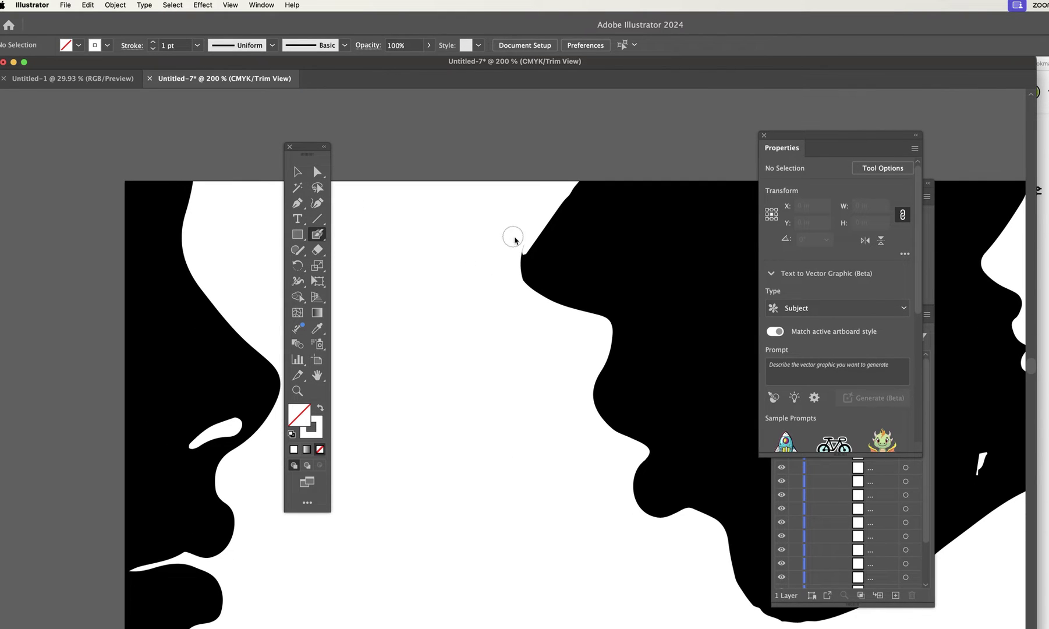
drag(524, 241, 527, 303)
Smooth the right face's lower jaw edge with several white Blob Brush strokes.
scroll(864, 491, down, 2)
scroll(861, 508, down, 2)
drag(789, 138, 1016, 140)
drag(819, 183, 847, 136)
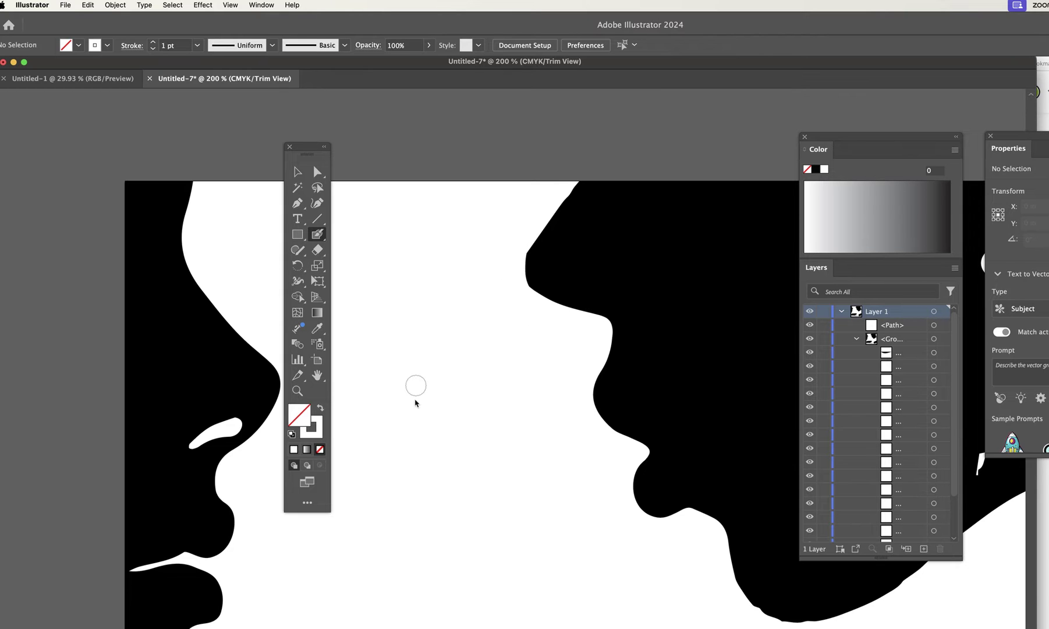
drag(582, 454, 394, 307)
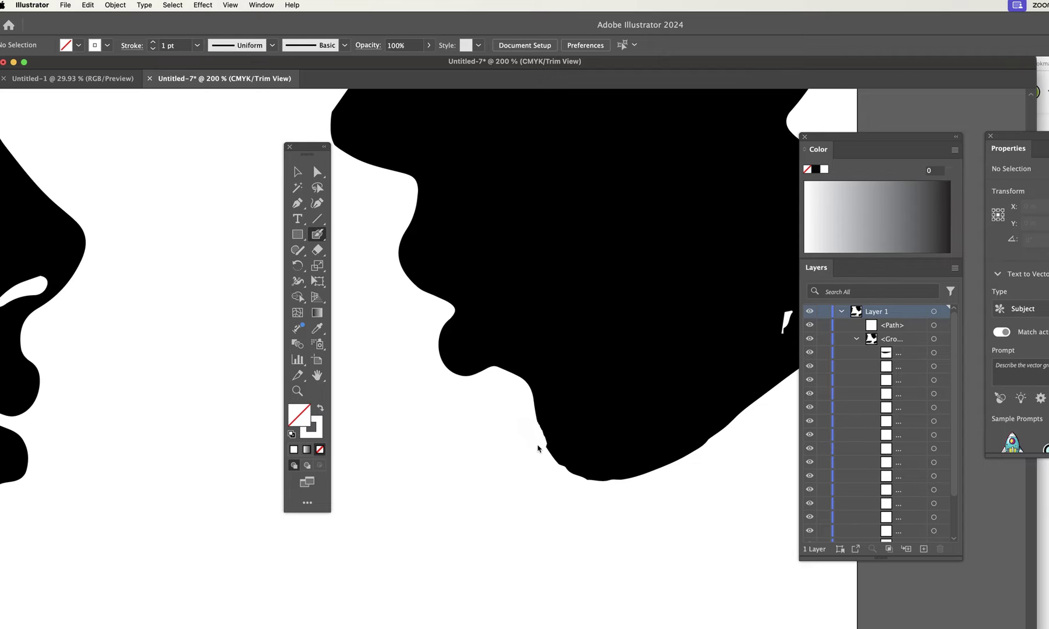
mouse_move(538, 447)
mouse_down()
mouse_move(556, 470)
mouse_move(599, 481)
mouse_move(726, 450)
mouse_up()
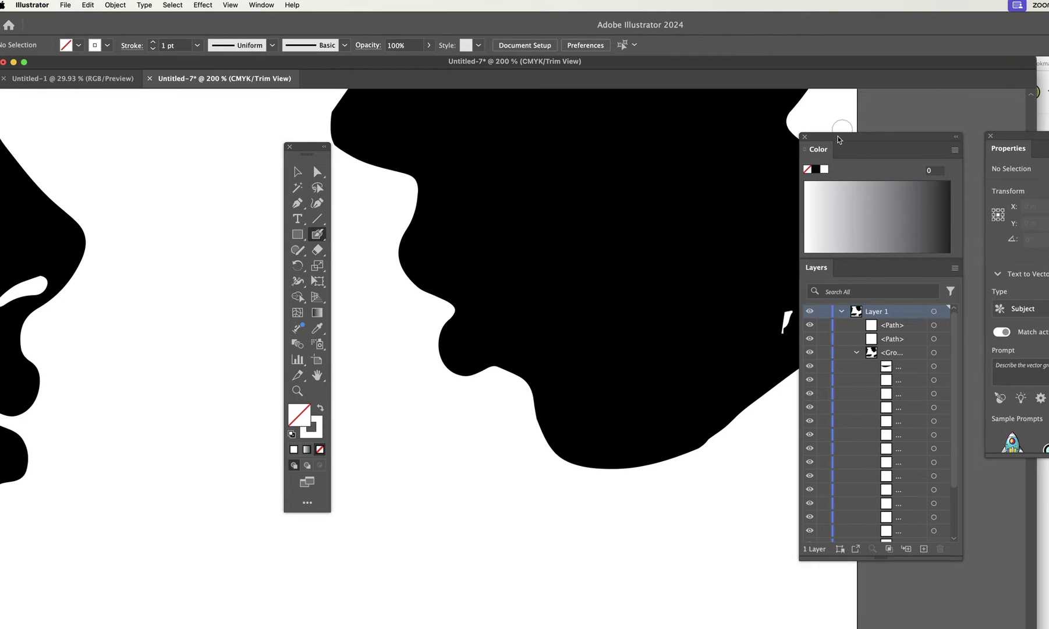
drag(854, 304, 951, 330)
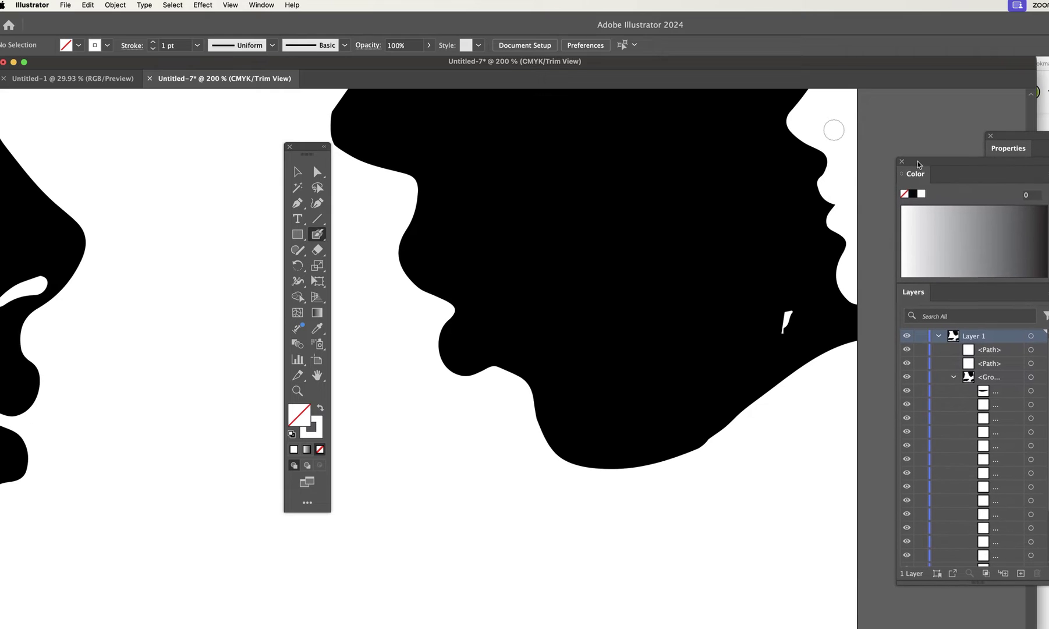
mouse_move(720, 455)
mouse_down()
mouse_move(640, 469)
mouse_move(549, 462)
mouse_up()
mouse_move(833, 493)
mouse_down()
mouse_move(762, 448)
mouse_move(693, 377)
mouse_up()
scroll(729, 351, right, 3)
scroll(729, 351, up, 2)
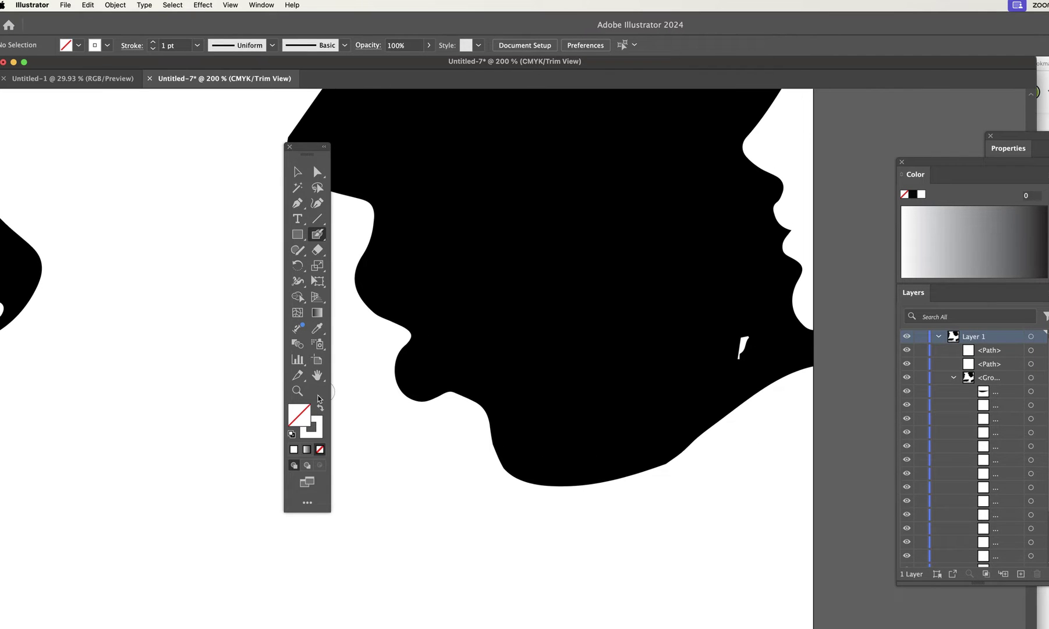
Set a black fill with no stroke and paint over the white sliver on the right face.
double_click(300, 412)
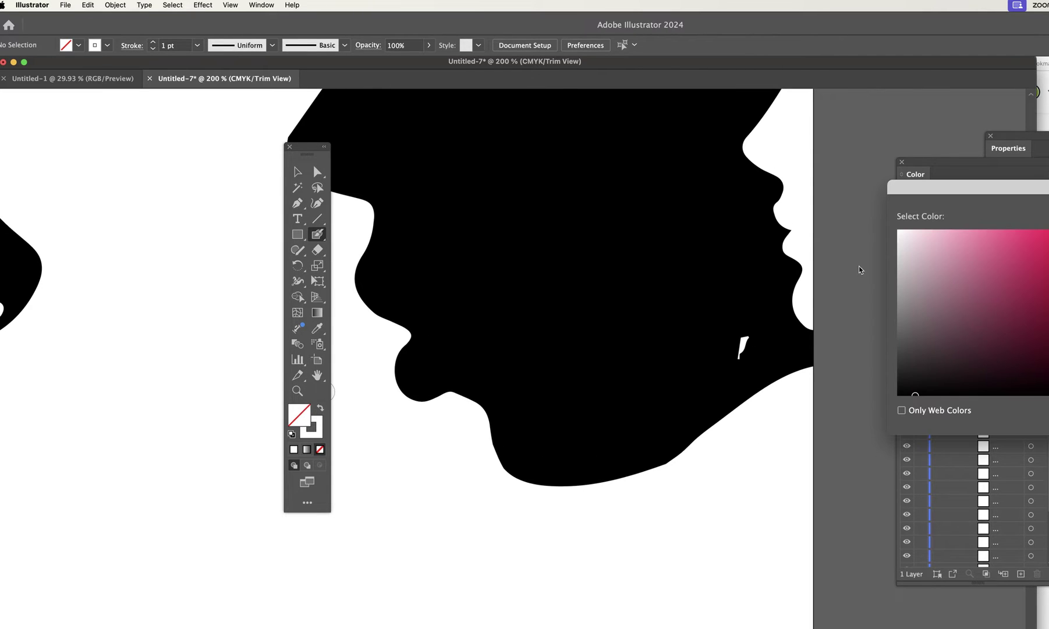
drag(903, 370, 895, 395)
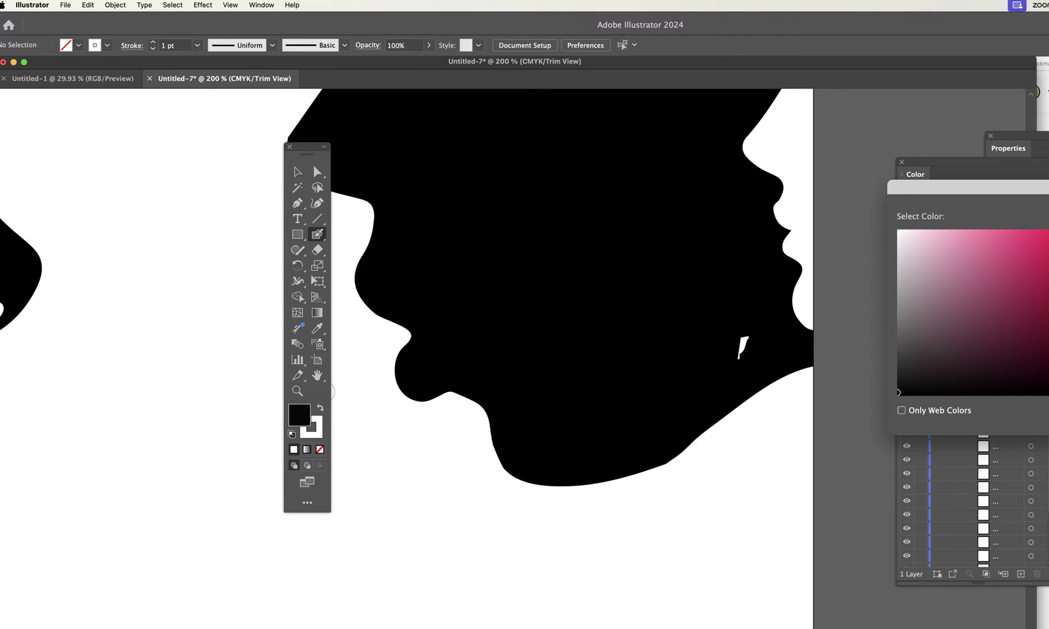
key(Return)
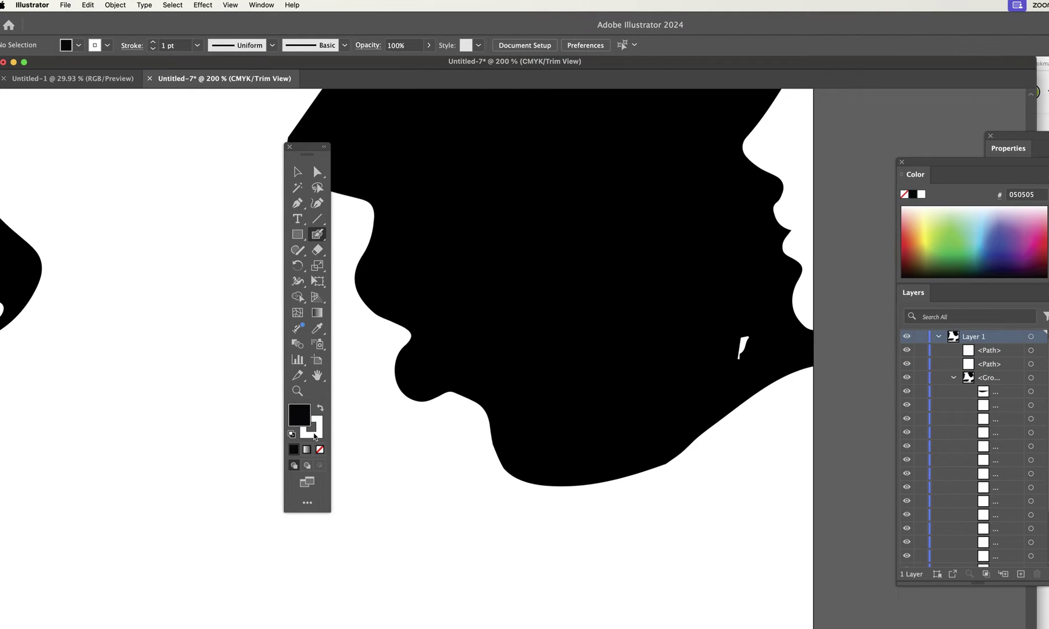
click(315, 433)
click(320, 450)
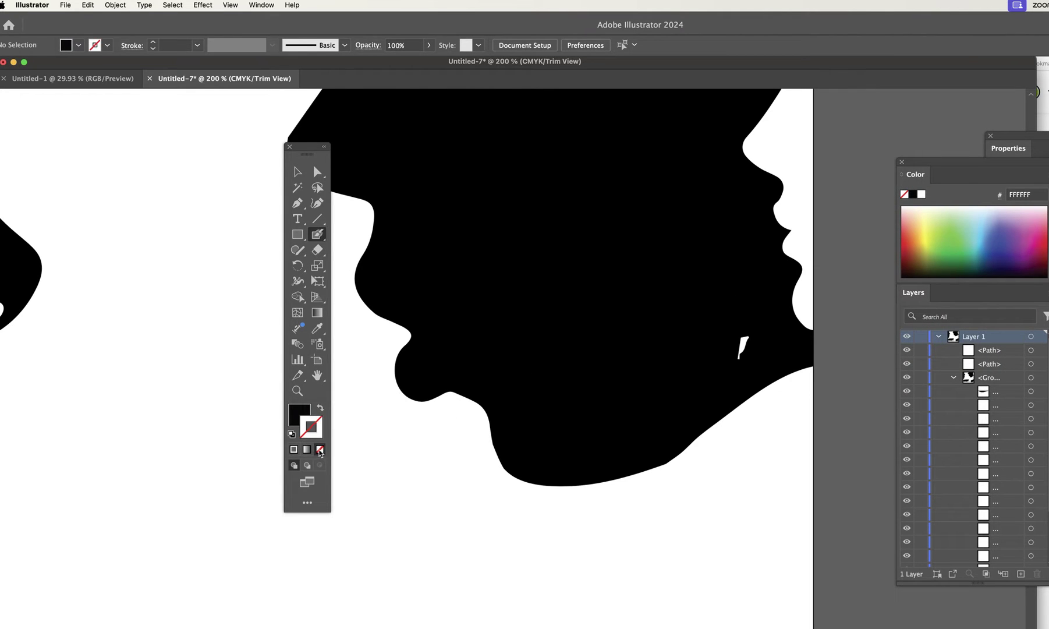
click(298, 414)
drag(751, 336, 743, 351)
key(shift+x)
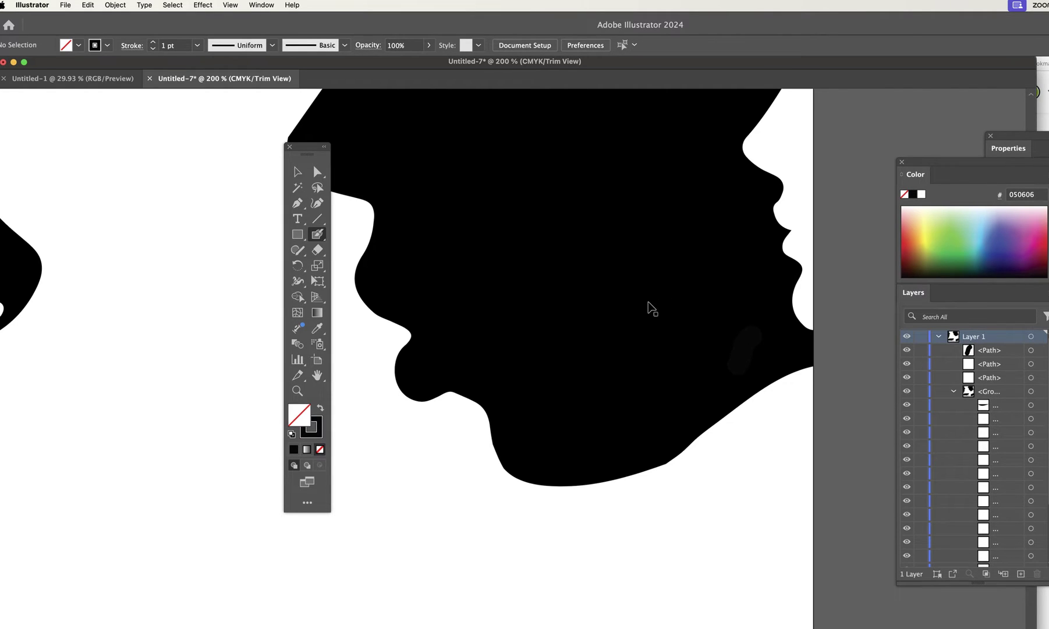
Zoom out and paint black over specks near the lips and in the lower-right block.
key(super+minus)
key(super+minus)
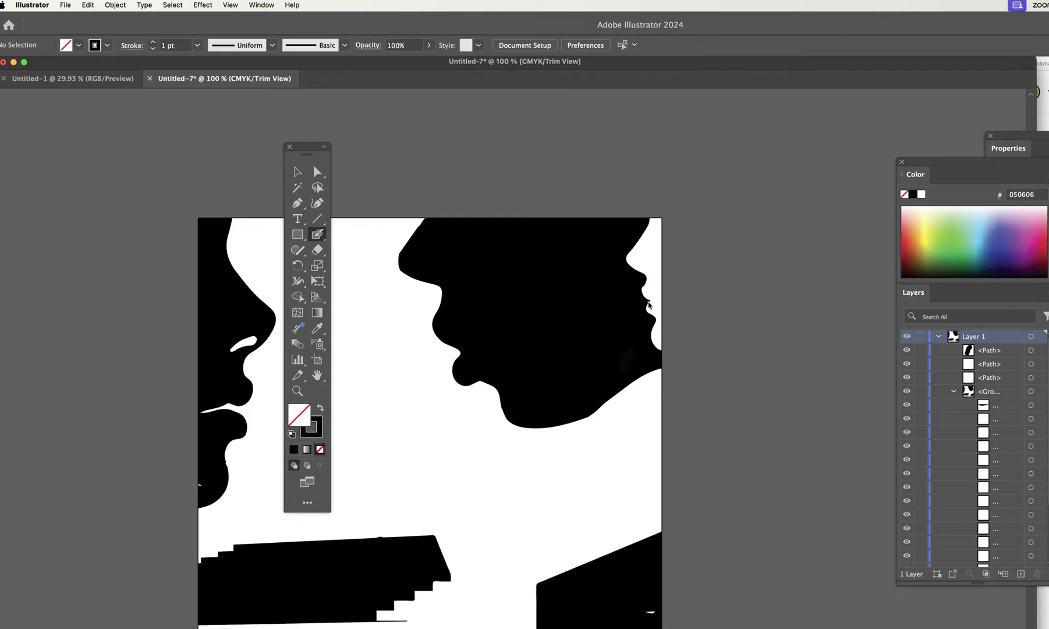
key(super+minus)
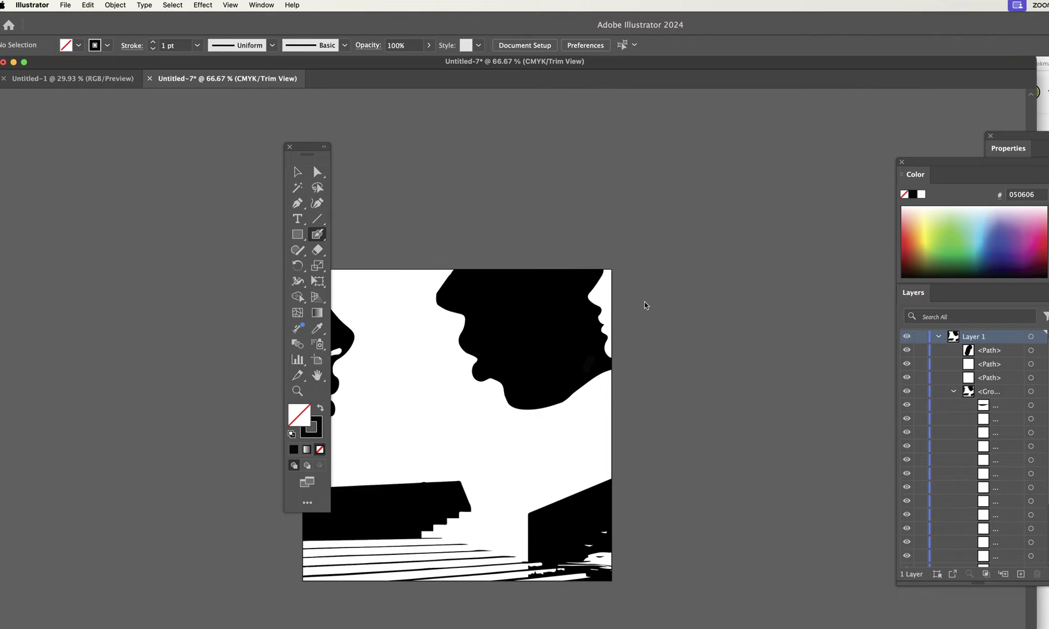
scroll(493, 352, left, 3)
scroll(493, 351, down, 1)
scroll(514, 335, left, 5)
scroll(515, 335, down, 3)
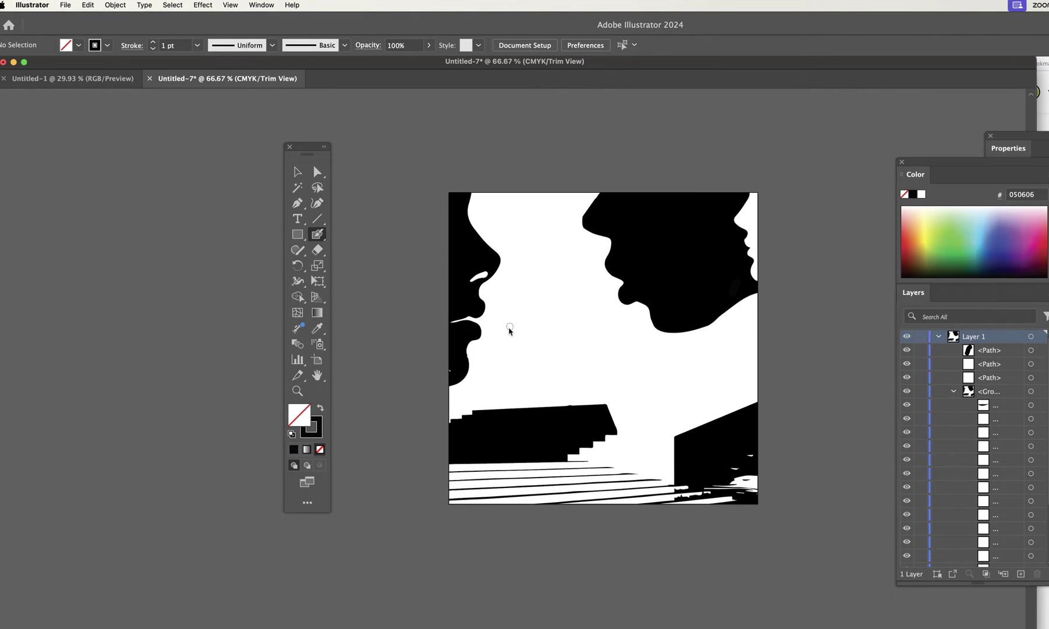
click(449, 374)
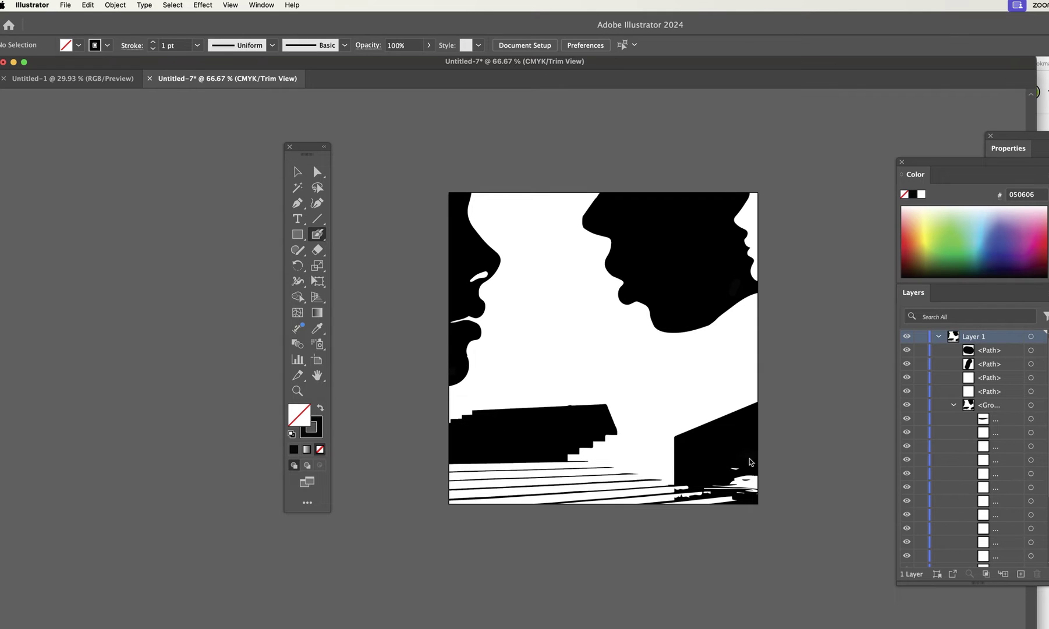
mouse_move(732, 472)
mouse_down()
mouse_move(709, 472)
mouse_move(731, 463)
mouse_up()
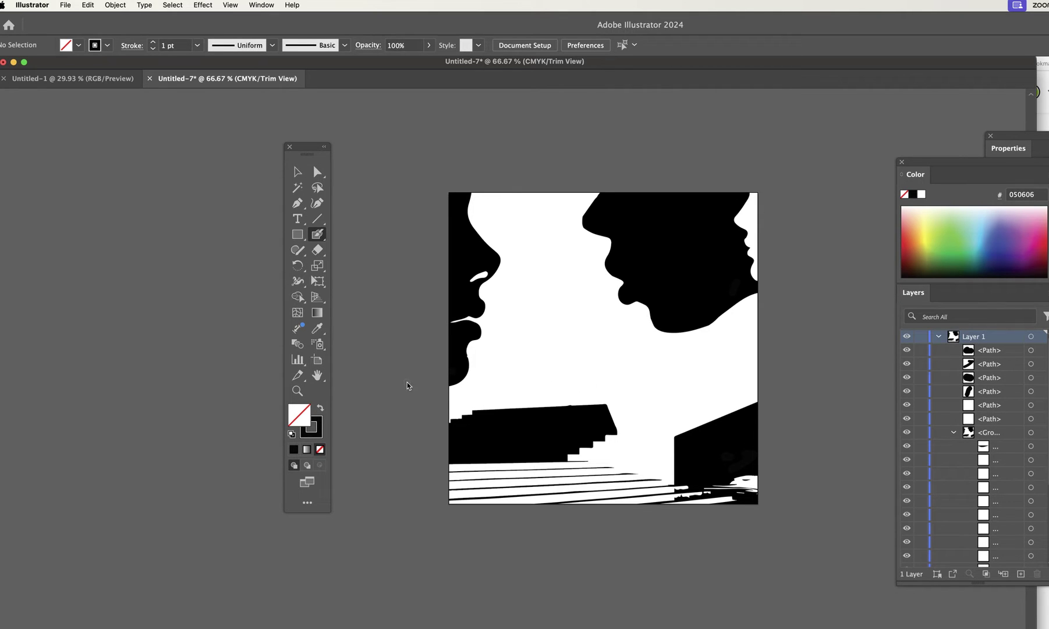
click(320, 410)
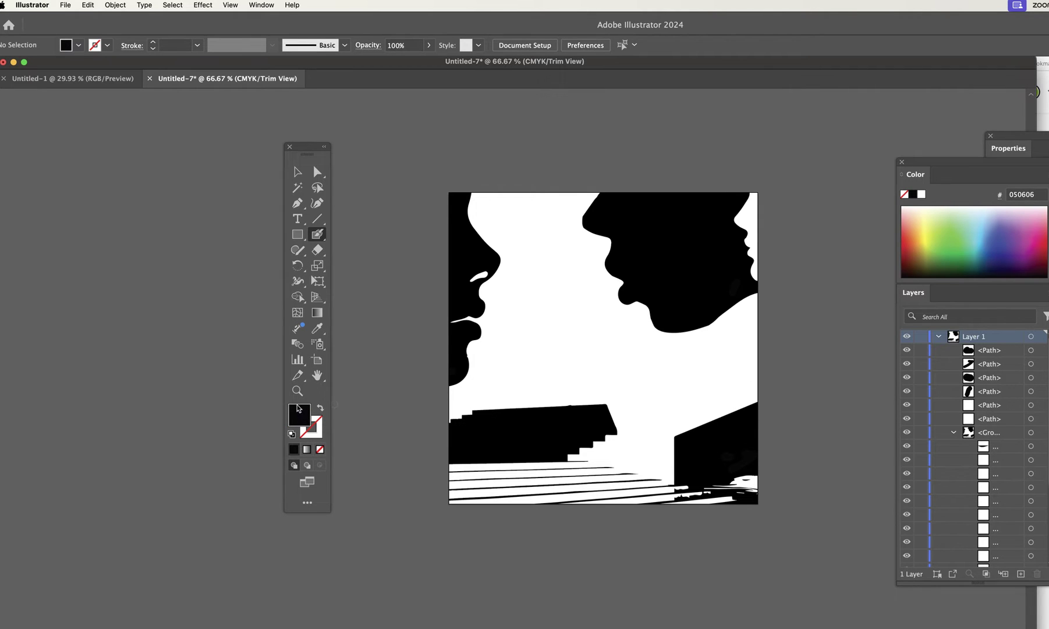
Draw a closed black Pen shape filling out the lower-right building block past the artboard edges.
click(298, 203)
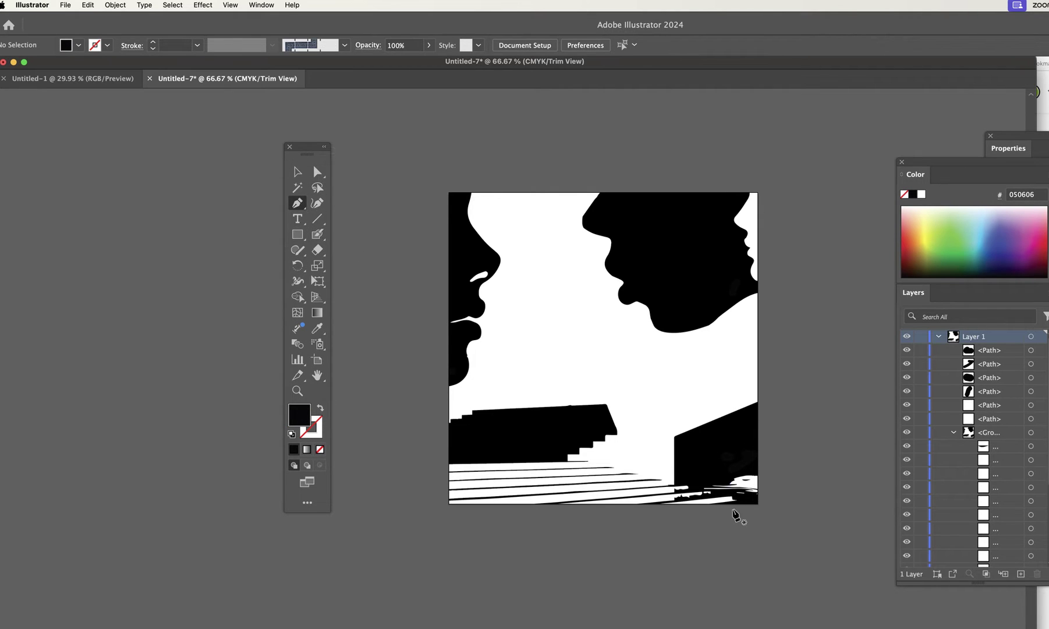
click(674, 437)
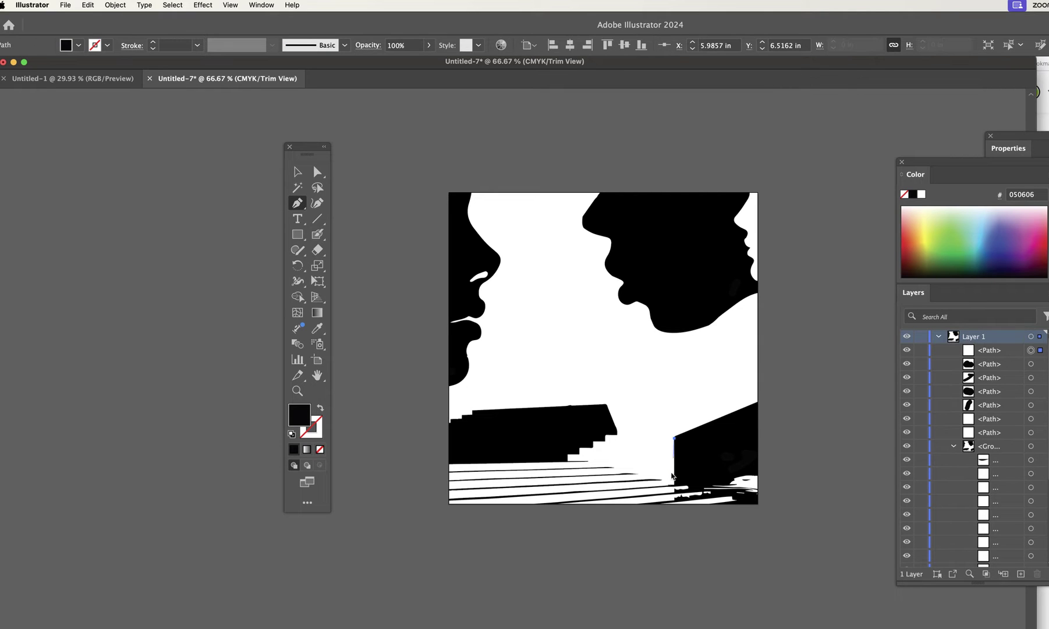
click(672, 507)
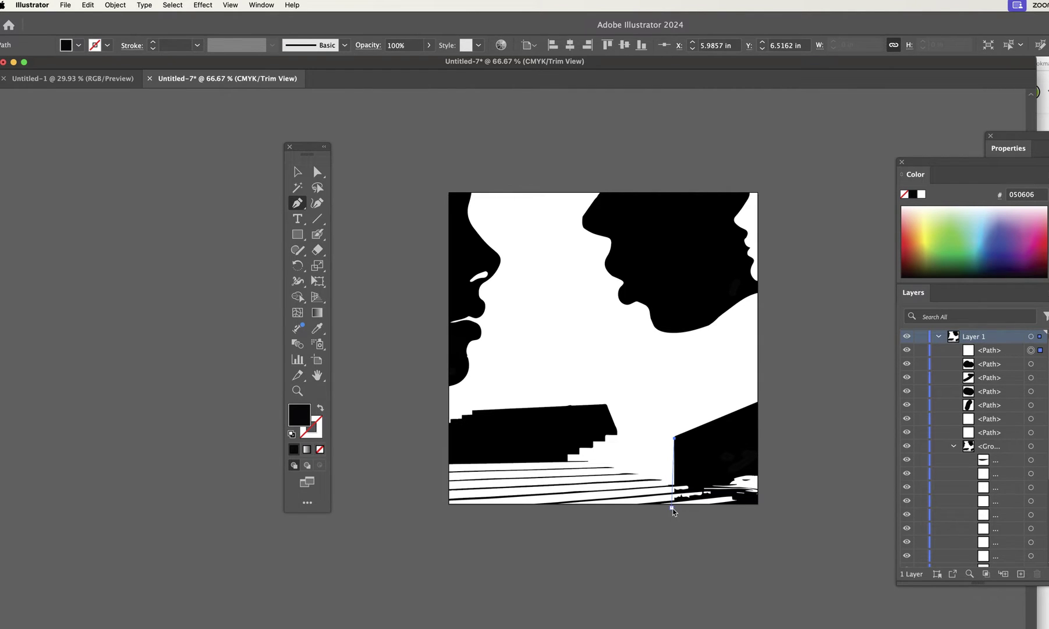
click(772, 512)
click(777, 435)
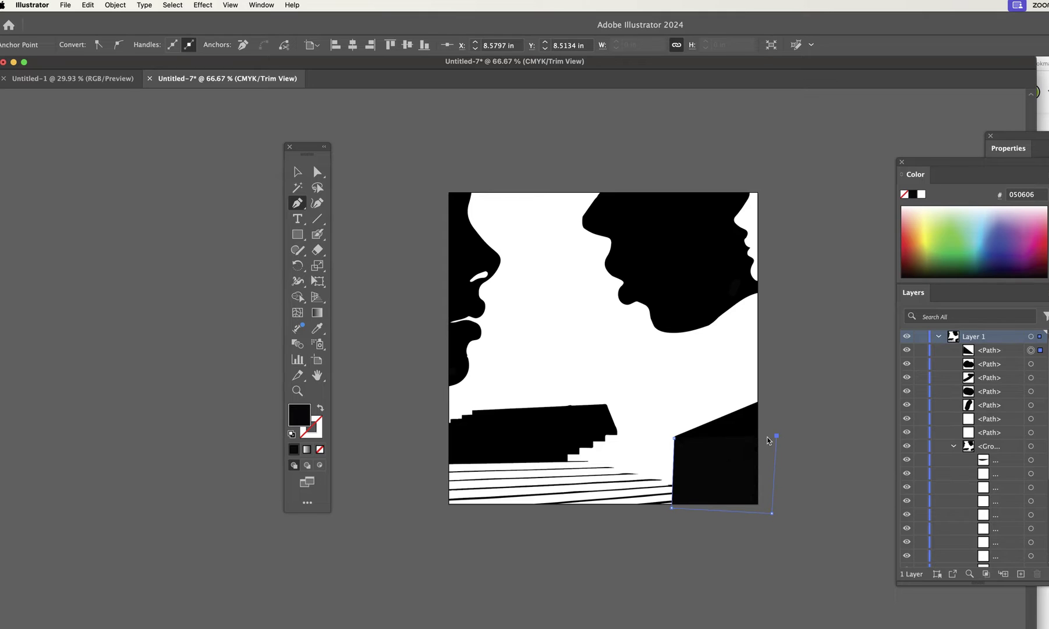
click(674, 438)
Draw a closed black Pen shape squaring off the top of the left stair block, then deselect.
click(472, 411)
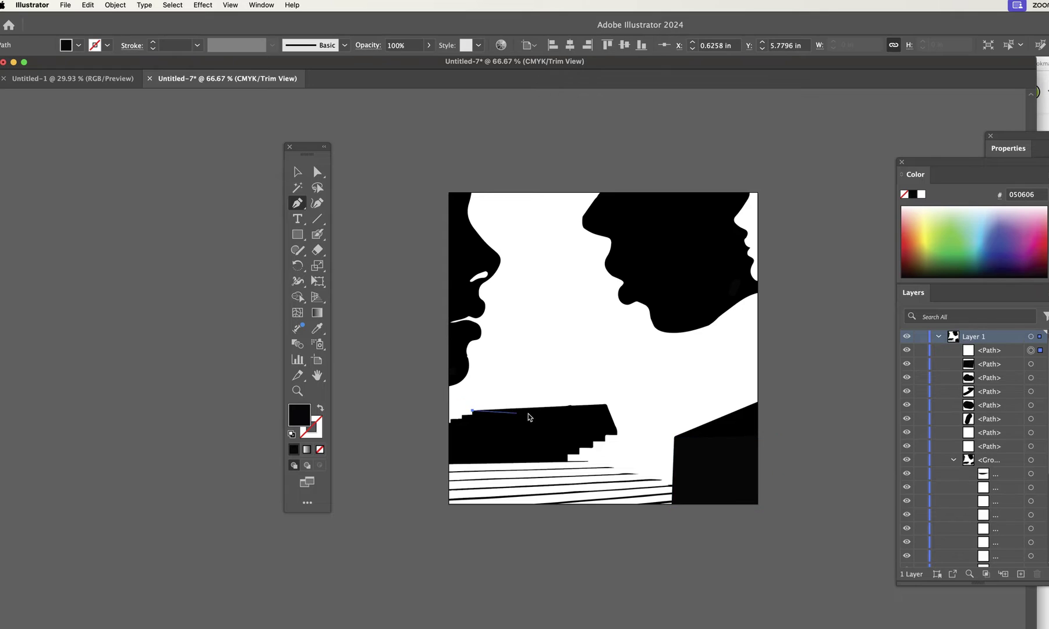
click(603, 403)
click(615, 424)
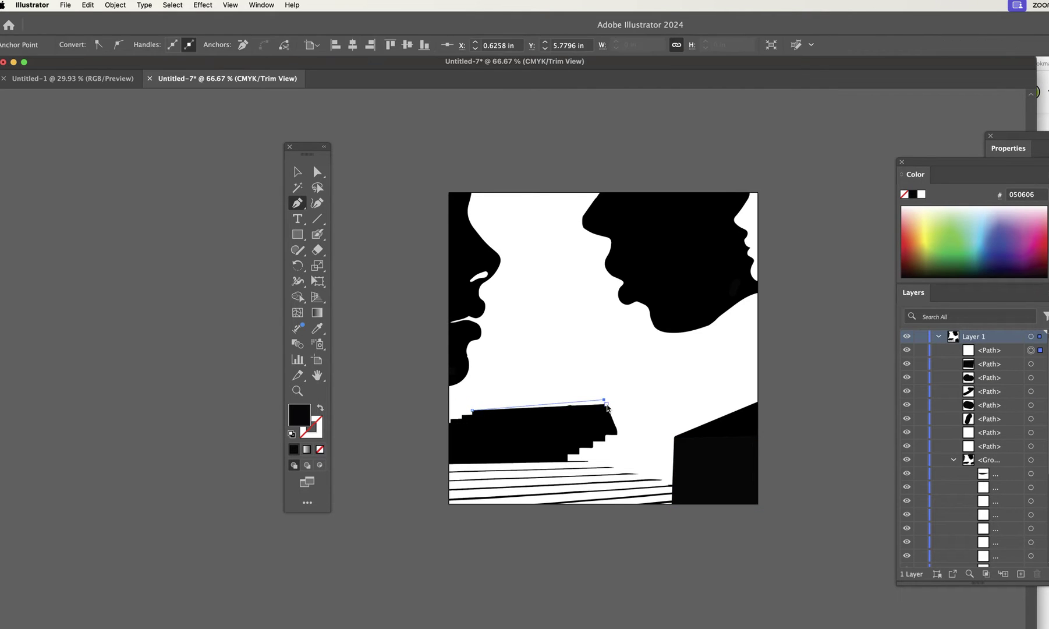
click(522, 424)
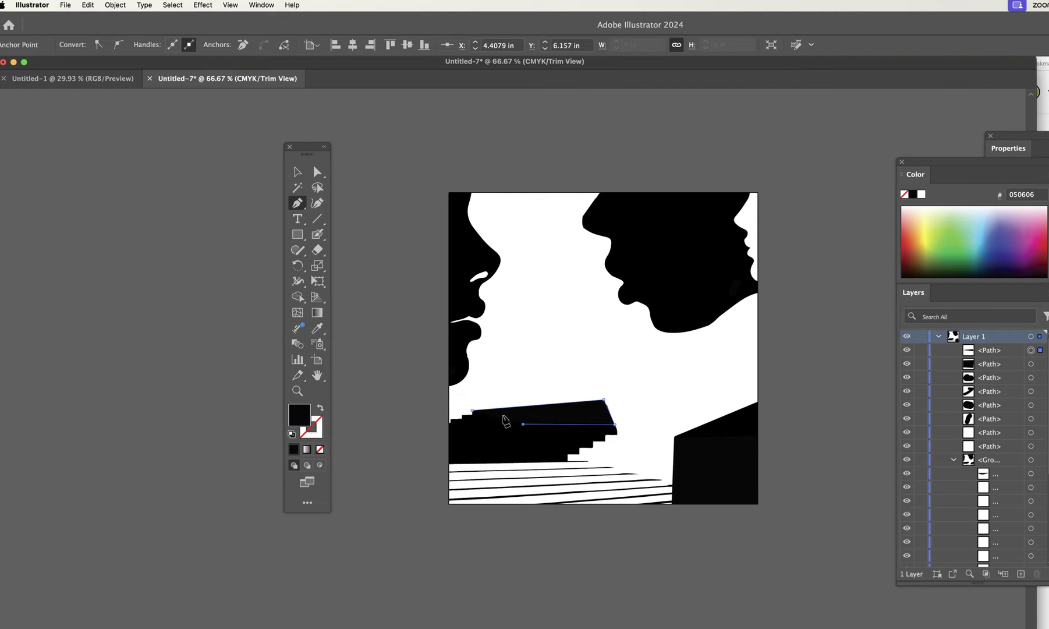
click(472, 411)
click(296, 172)
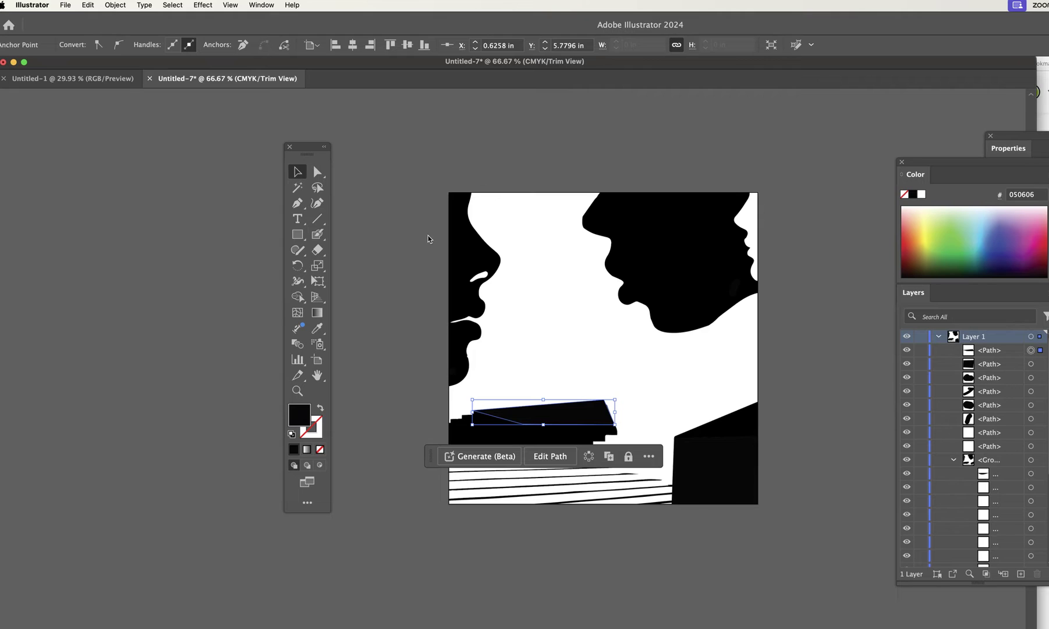
click(426, 240)
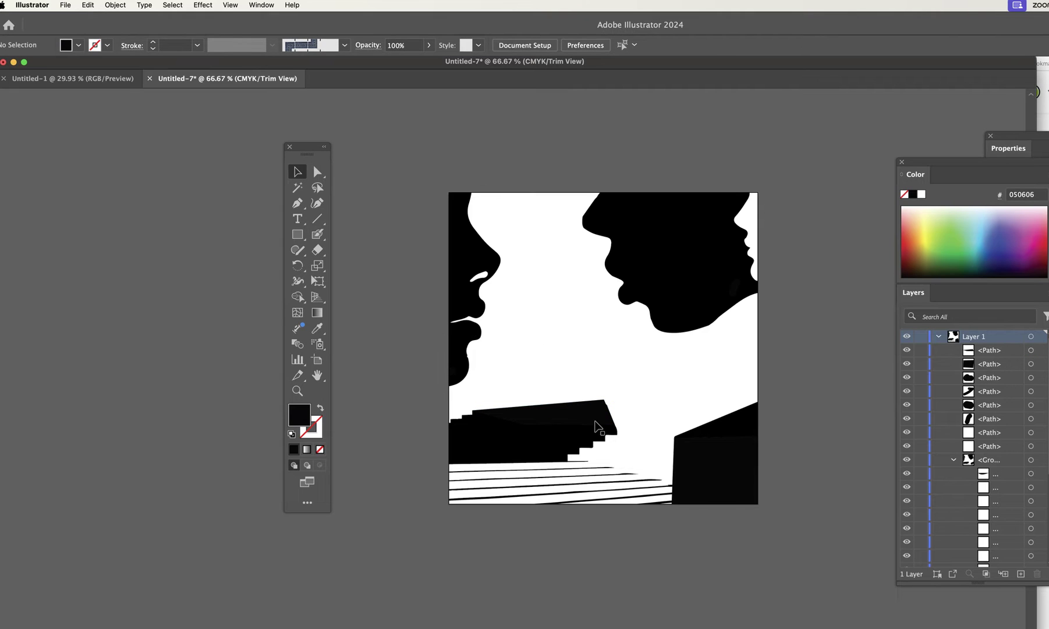
Swap fill and stroke and set the fill colour to white.
click(319, 409)
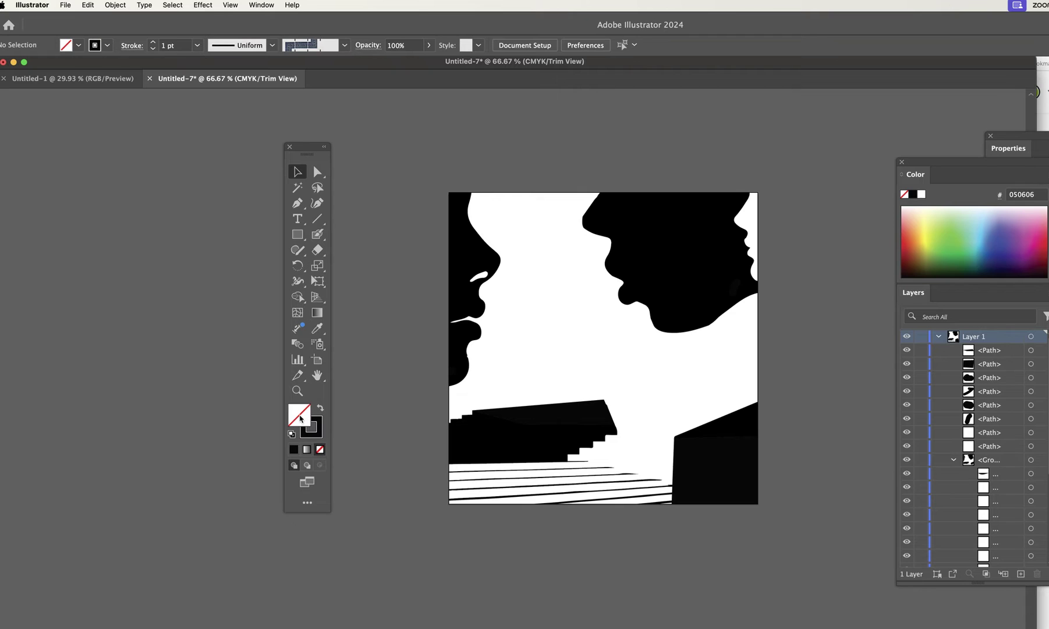
double_click(301, 418)
click(895, 224)
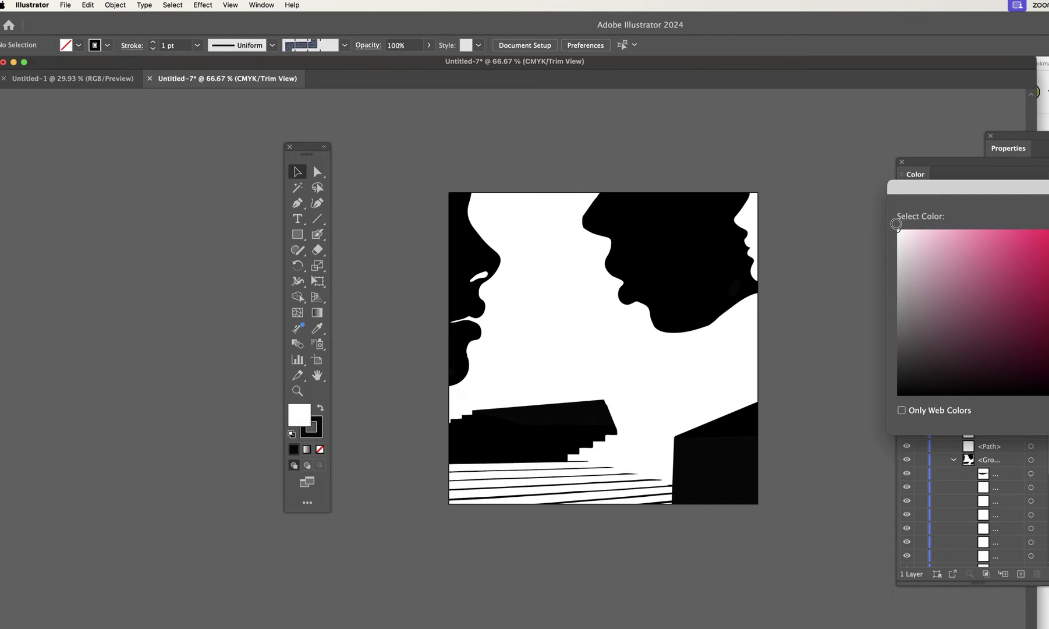
key(Return)
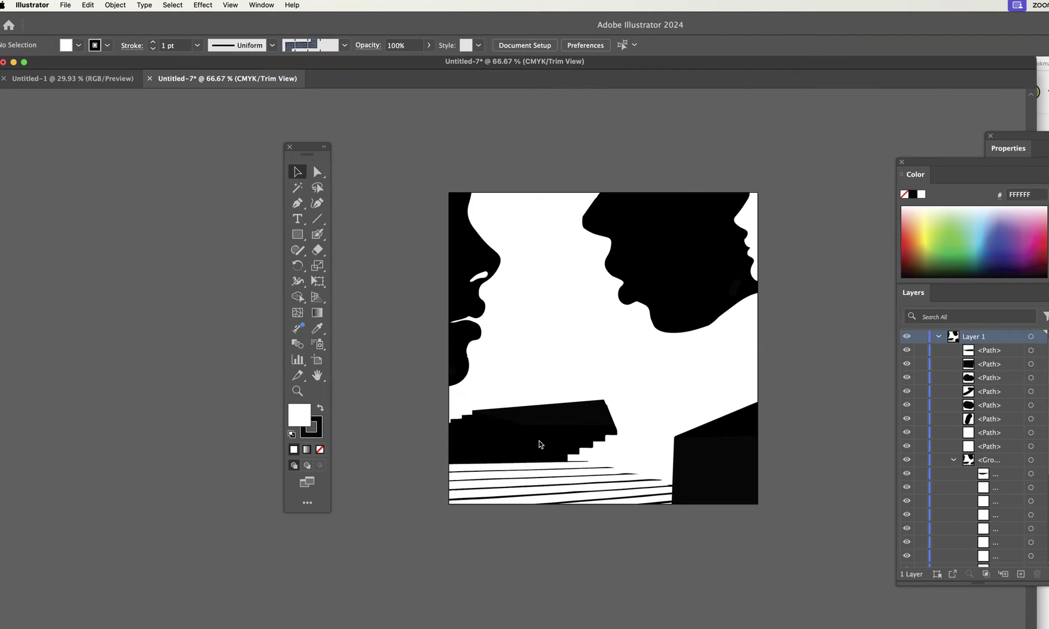
Draw a three-point white Pen wedge over the stripes beside the right black block.
click(297, 203)
click(568, 461)
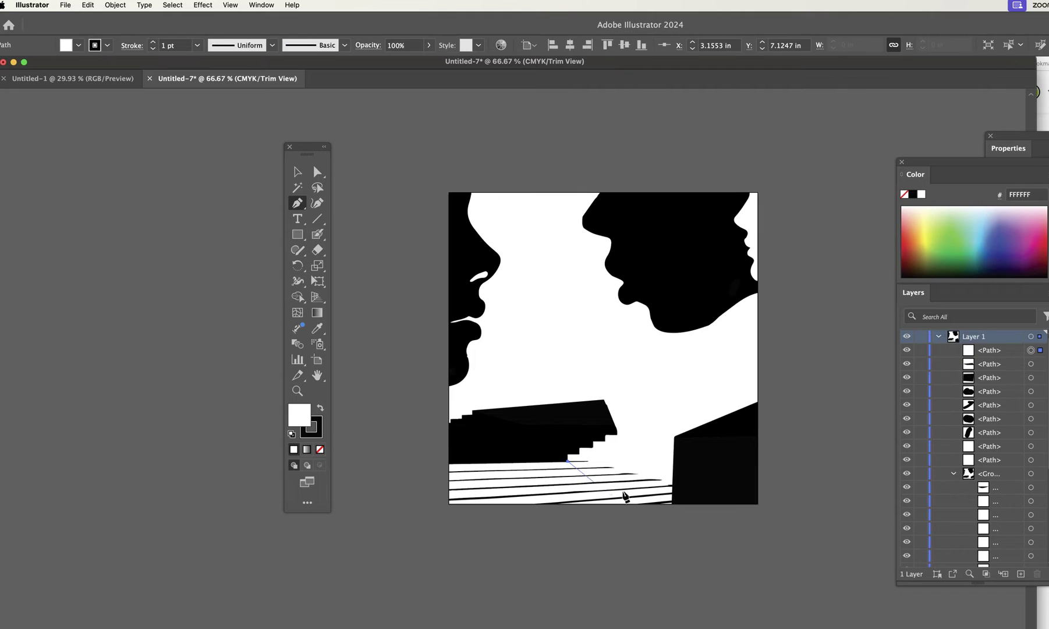
click(669, 485)
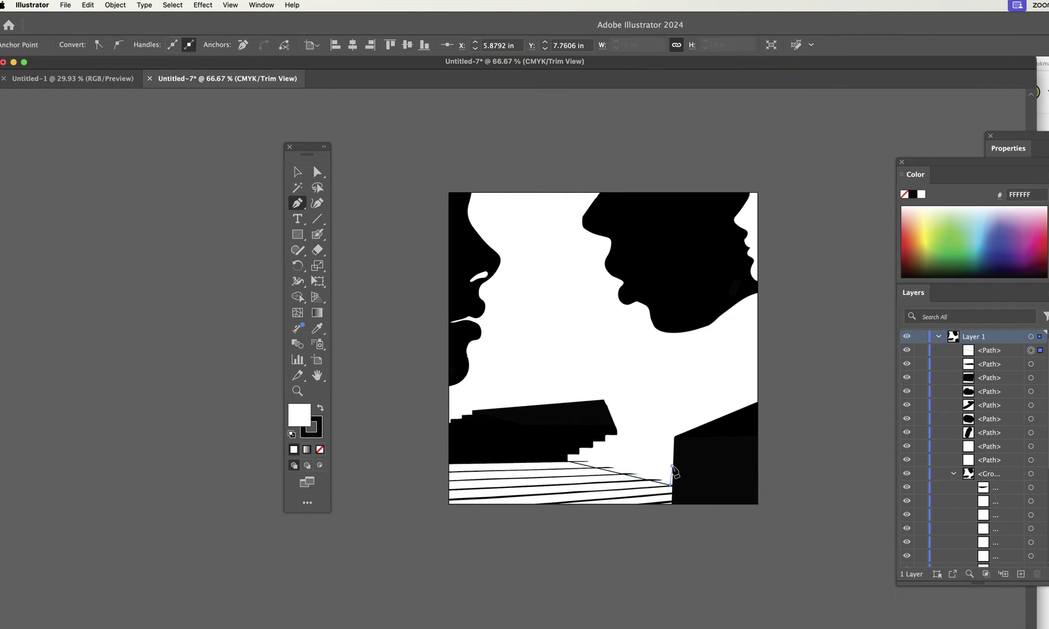
click(671, 465)
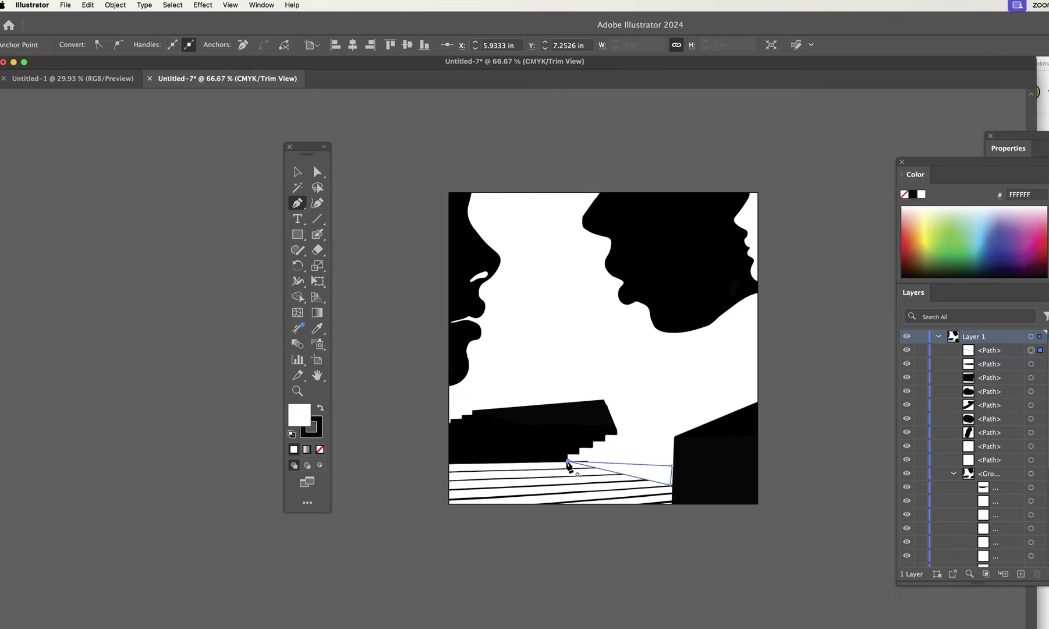
click(568, 462)
click(297, 171)
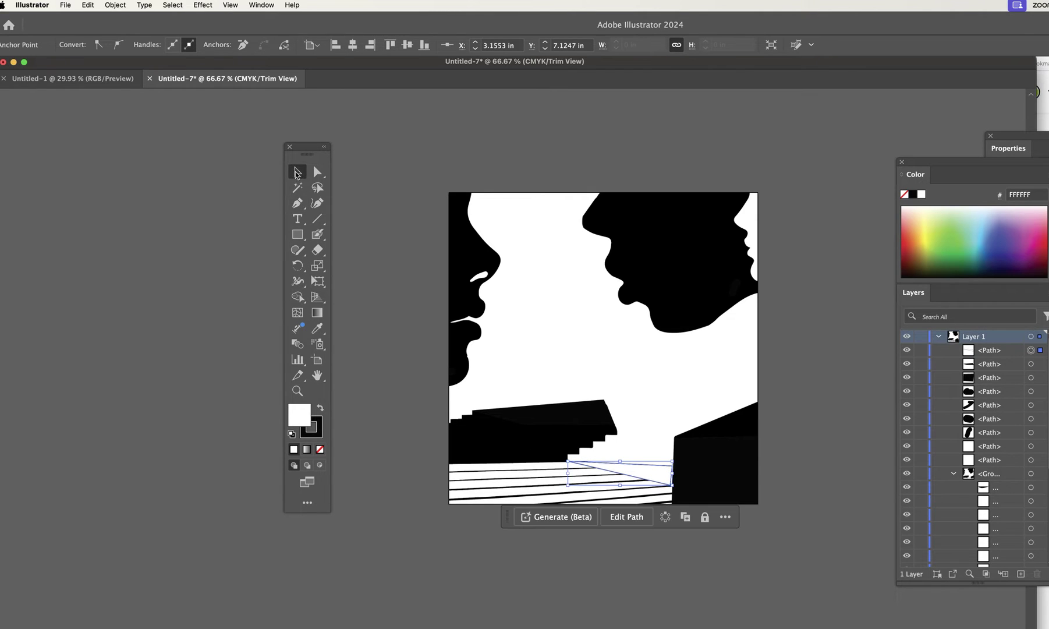
click(368, 232)
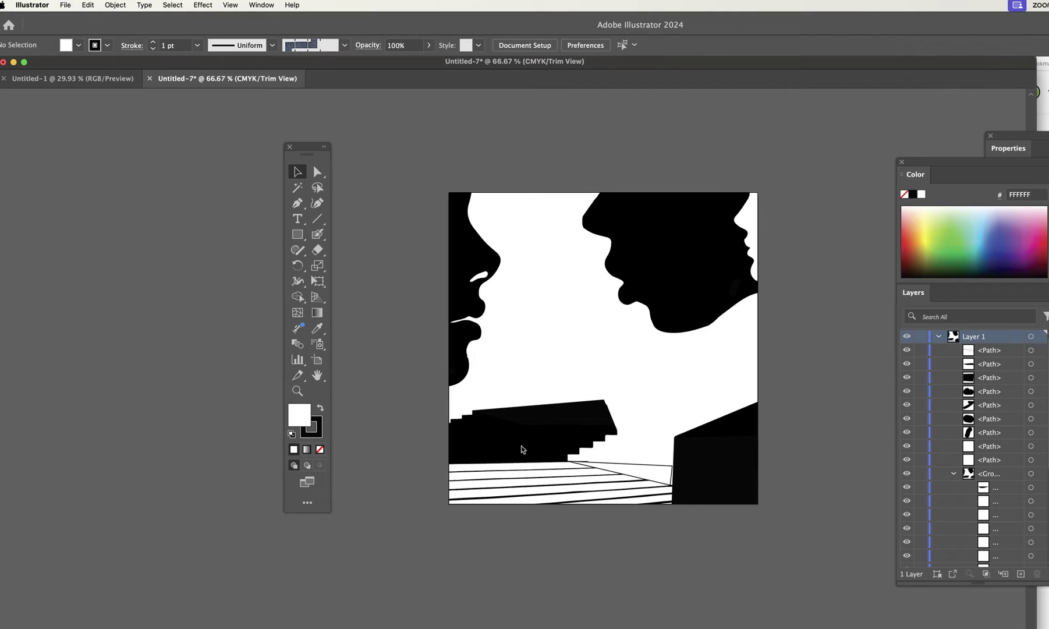
Remove the white wedge's outline by setting its stroke to None, then deselect.
click(651, 479)
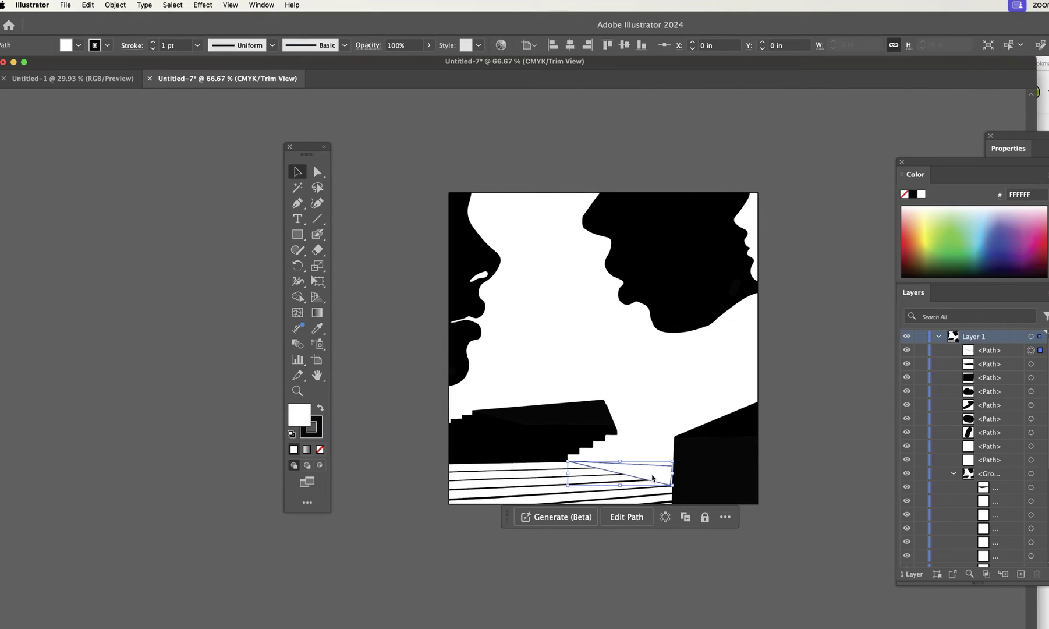
click(317, 432)
click(320, 450)
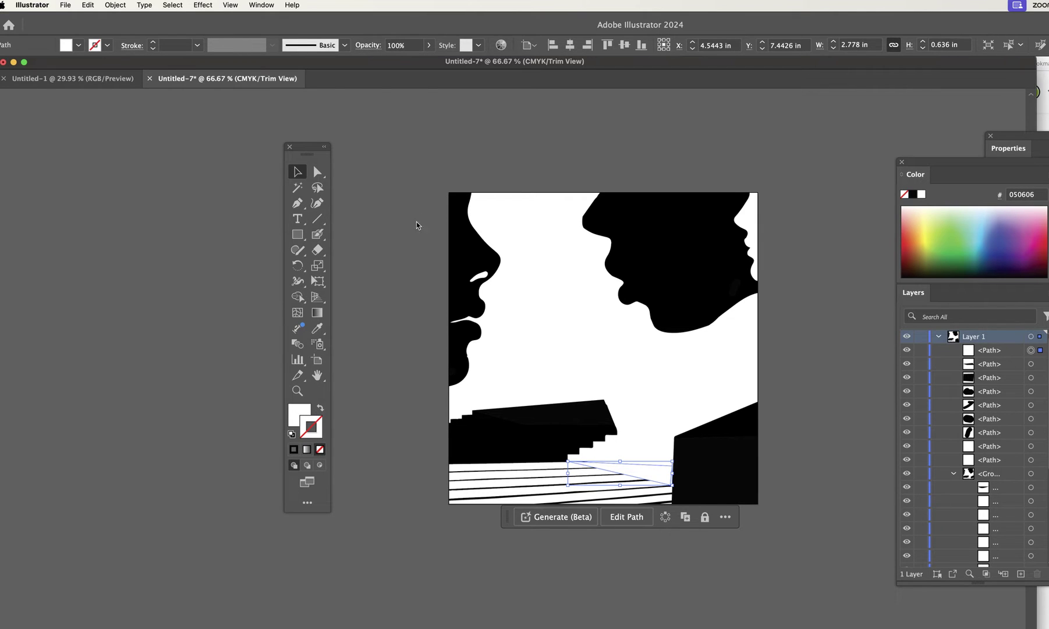
click(387, 206)
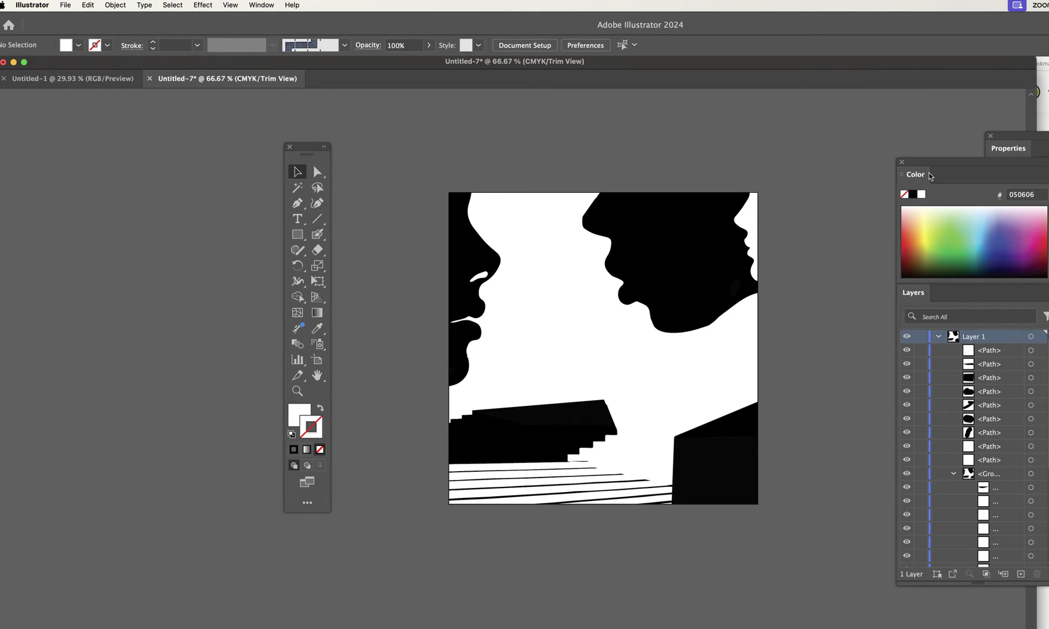
drag(933, 165, 911, 143)
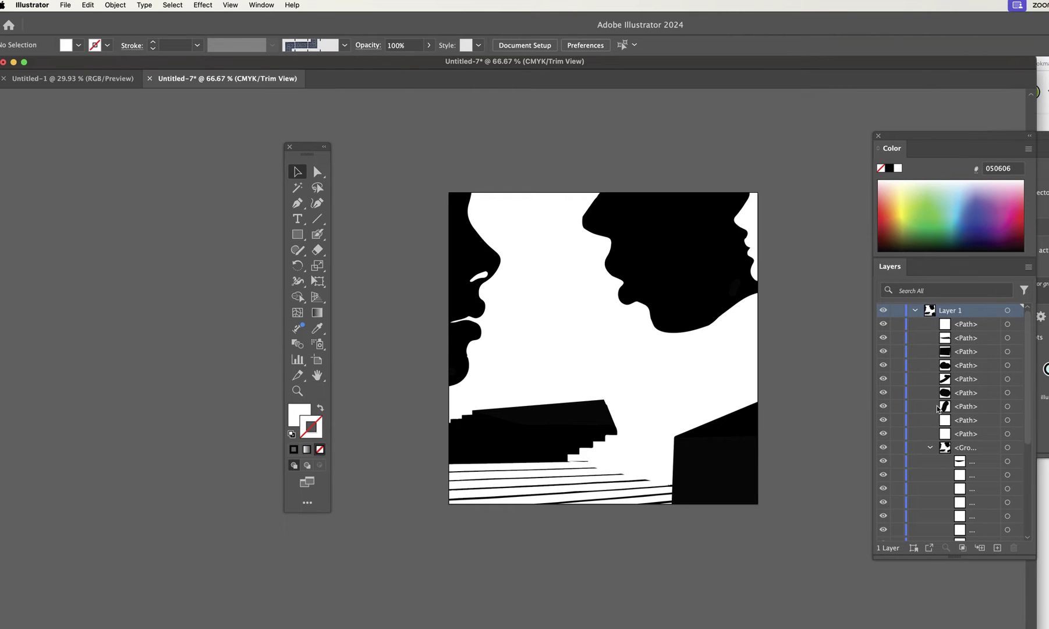
scroll(939, 408, down, 5)
scroll(941, 408, up, 5)
drag(911, 138, 926, 150)
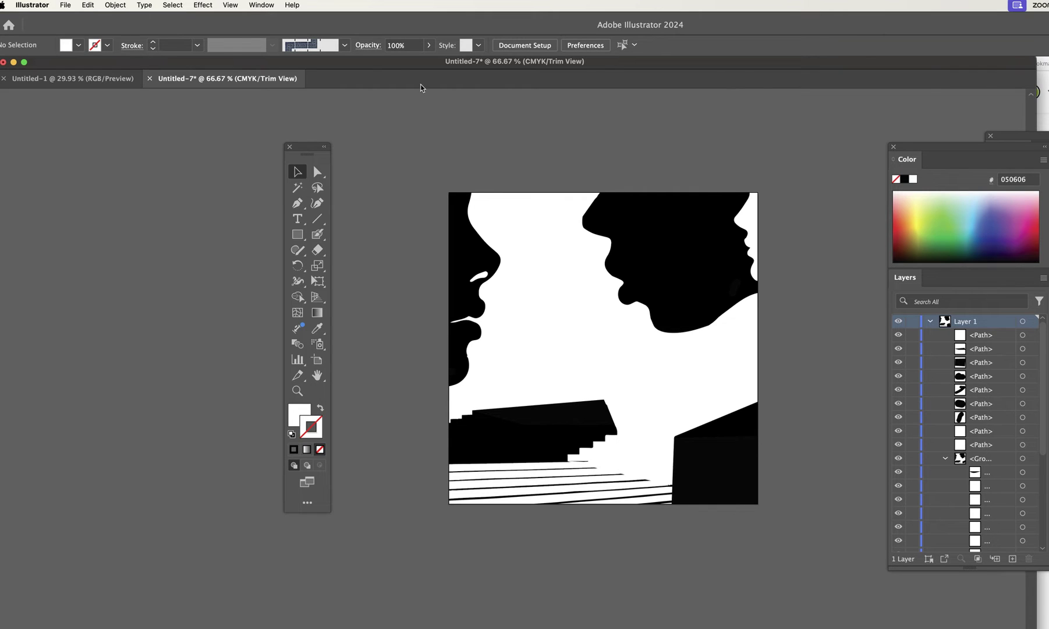
Export the artboard to the Desktop as testfinal1.png, PNG at High 300 ppi with white background.
click(65, 5)
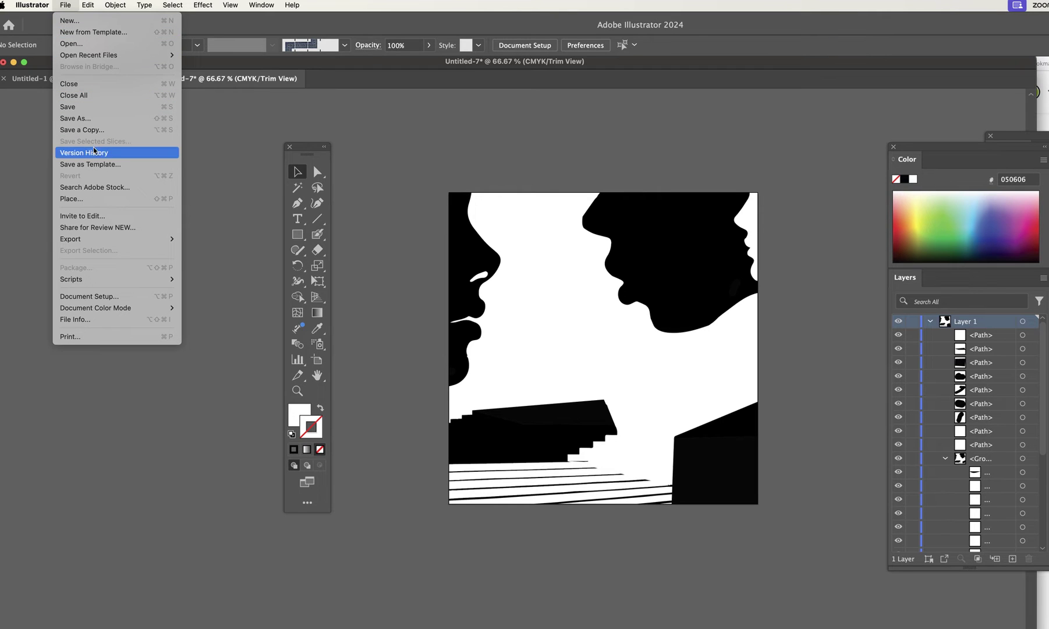
mouse_move(104, 239)
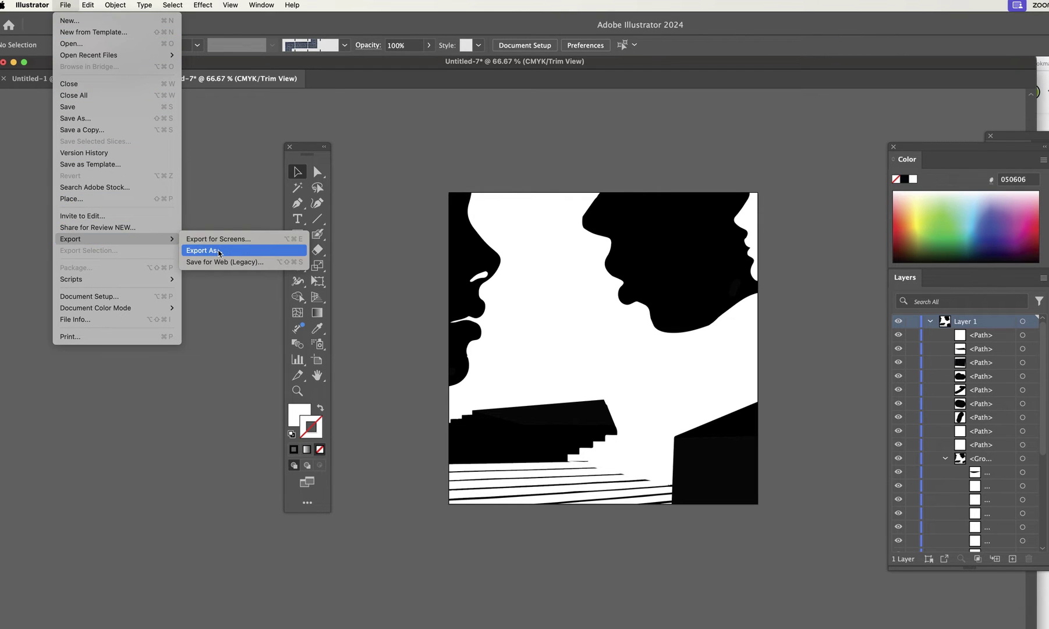
click(220, 251)
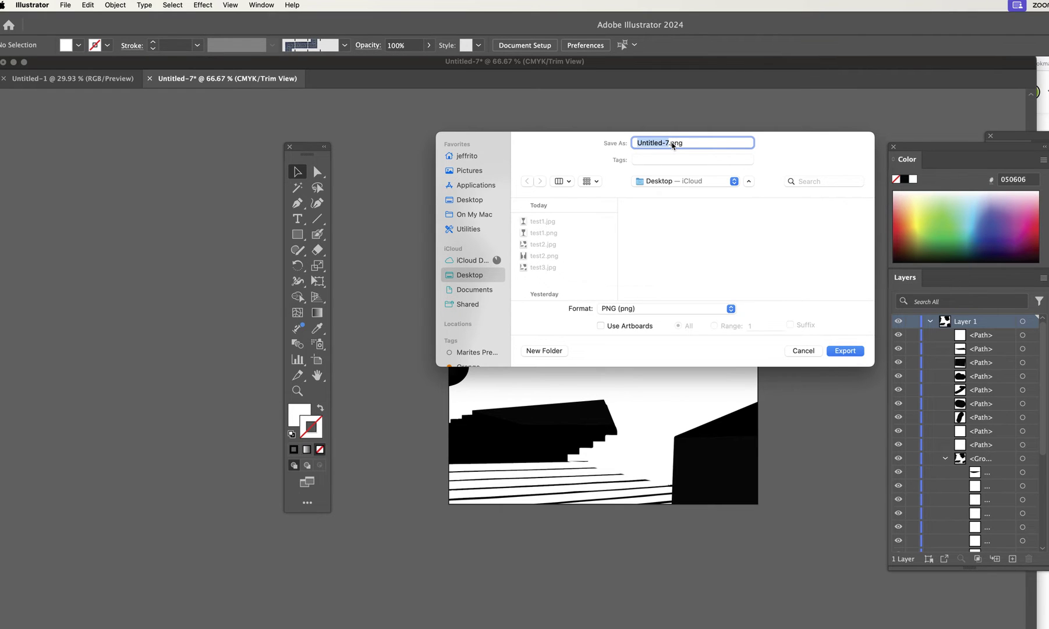
text(testfinal1)
click(601, 325)
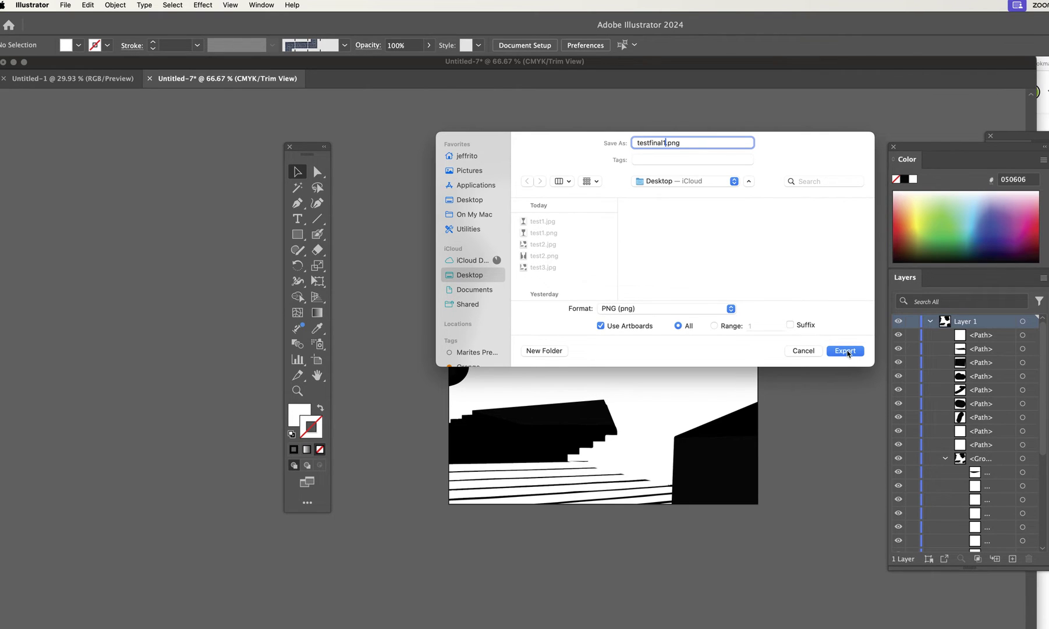
click(845, 351)
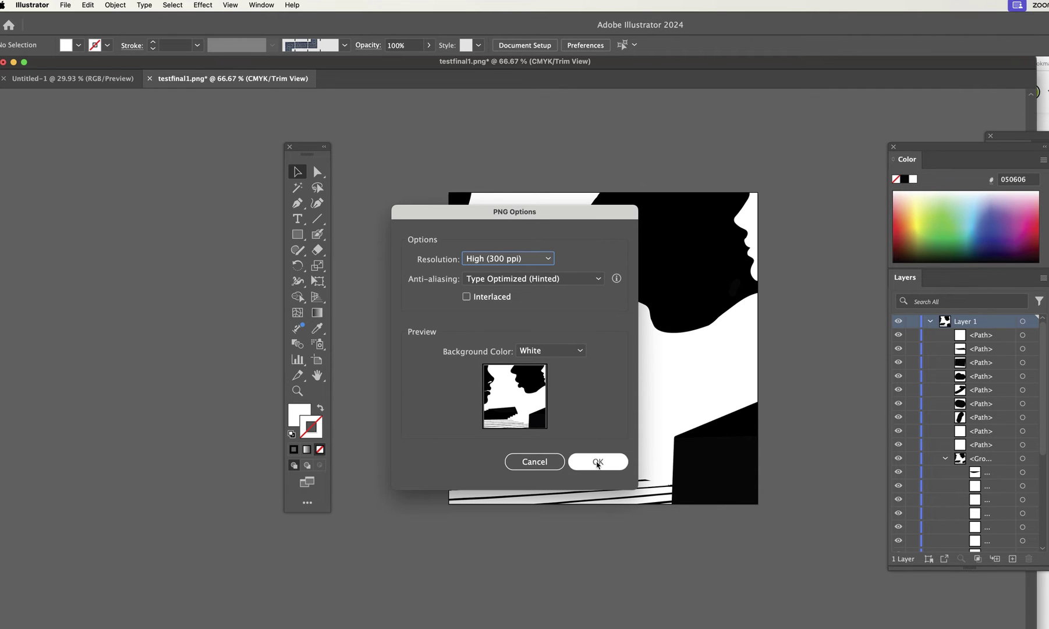
click(597, 462)
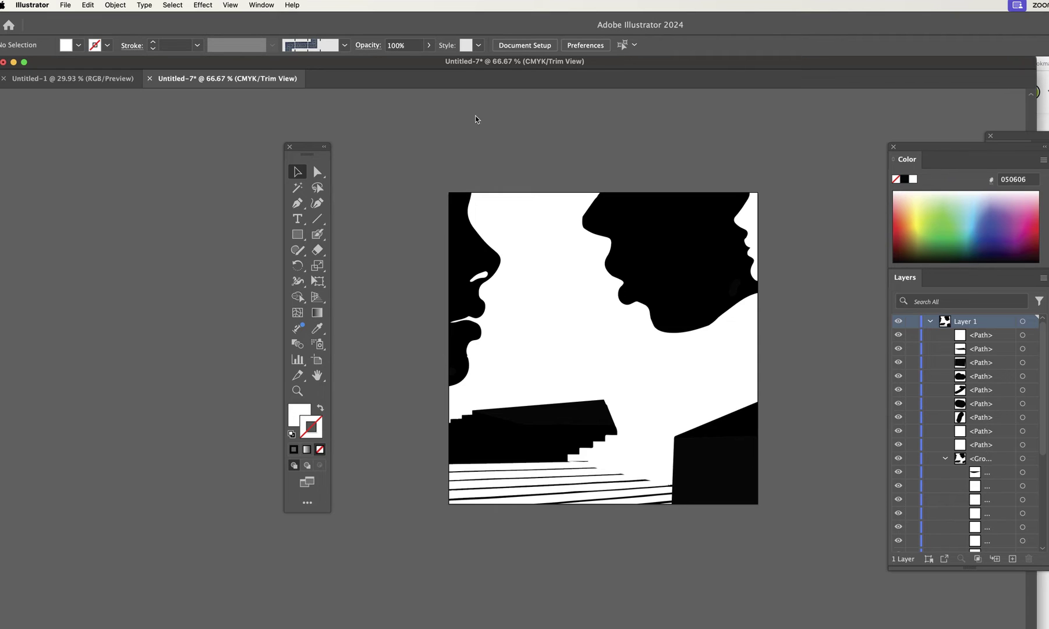
Select all the artwork, apply Invert Colors so black and white swap, then deselect.
key(super+a)
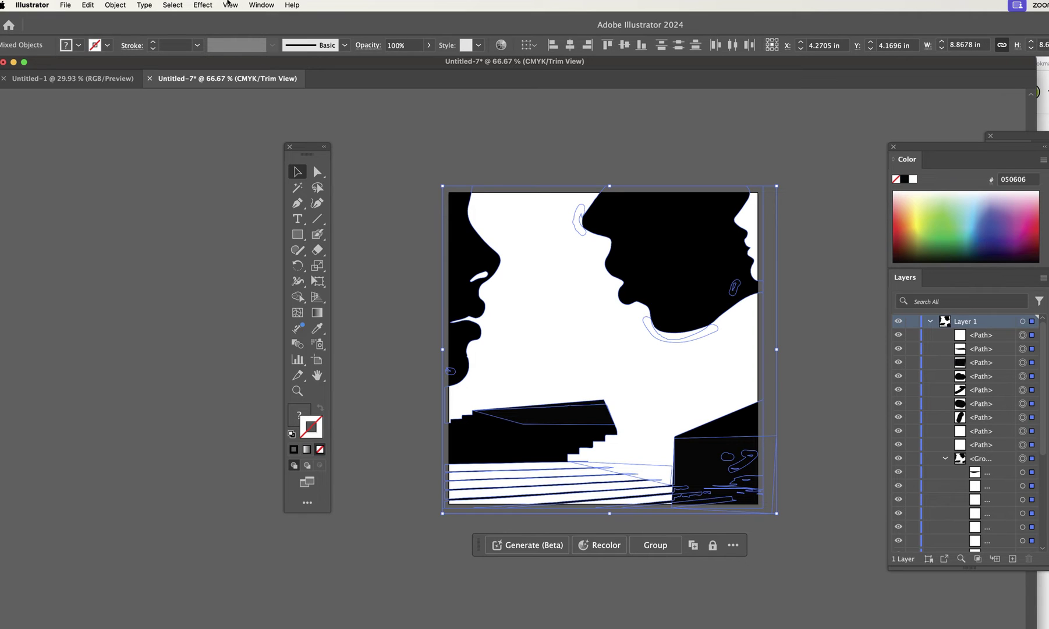
click(204, 5)
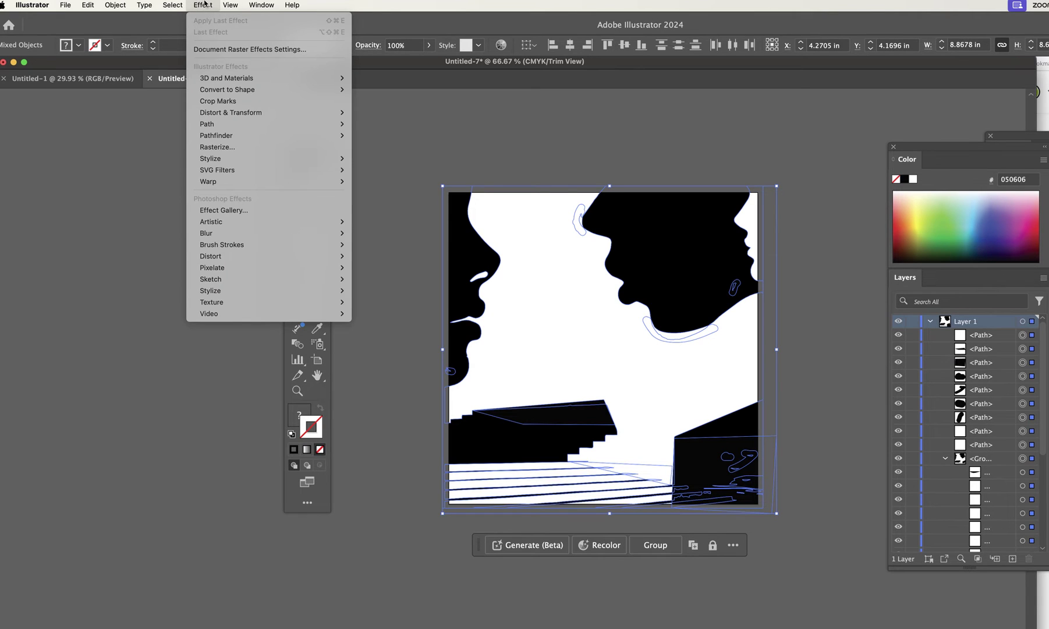
mouse_move(226, 2)
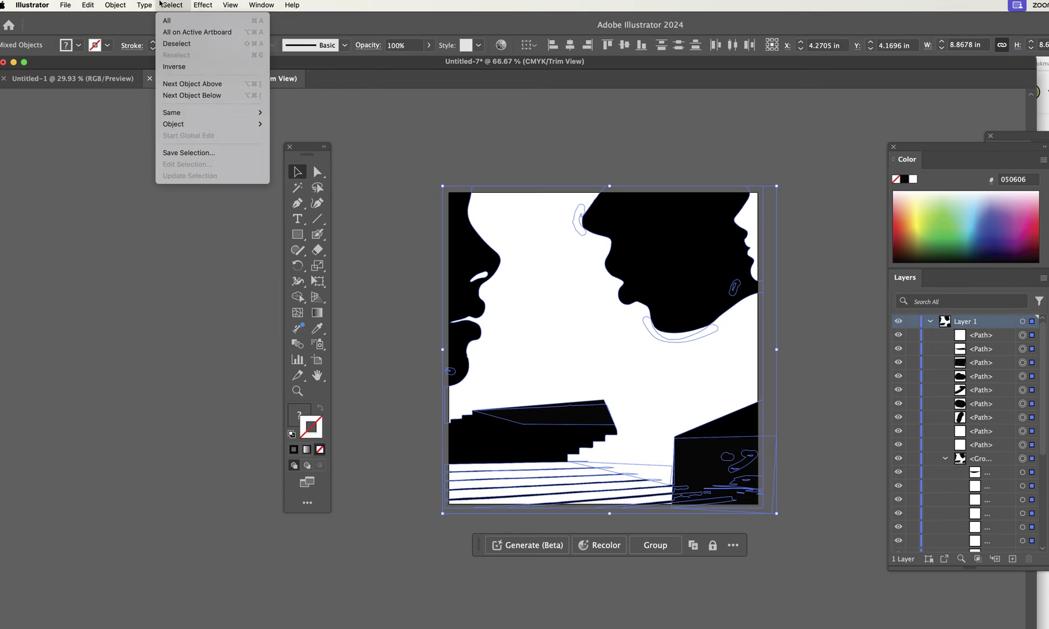
mouse_move(91, 3)
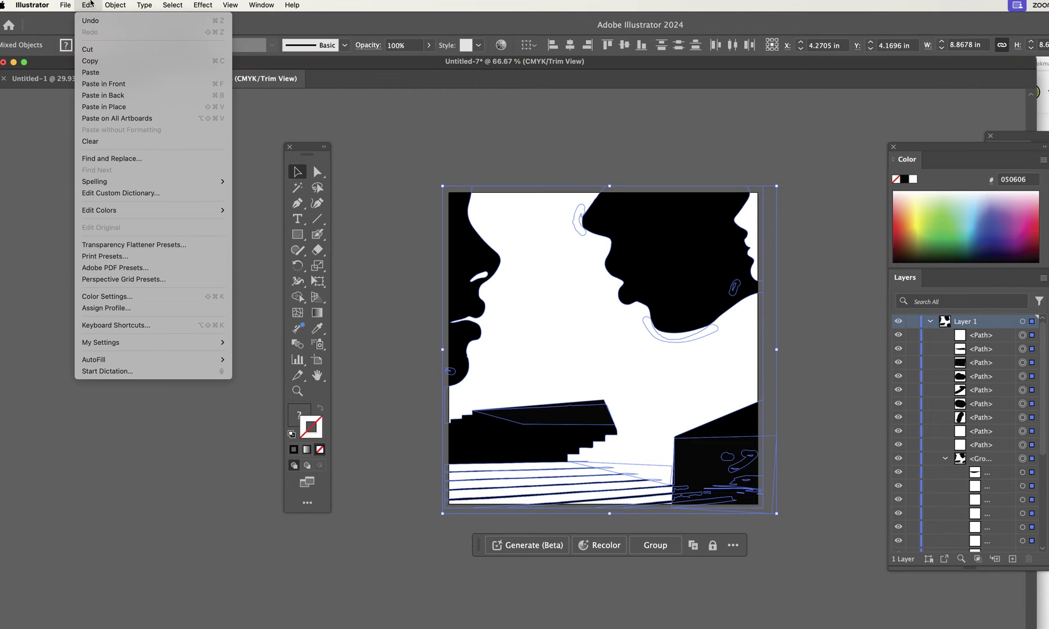
mouse_move(121, 217)
mouse_move(192, 209)
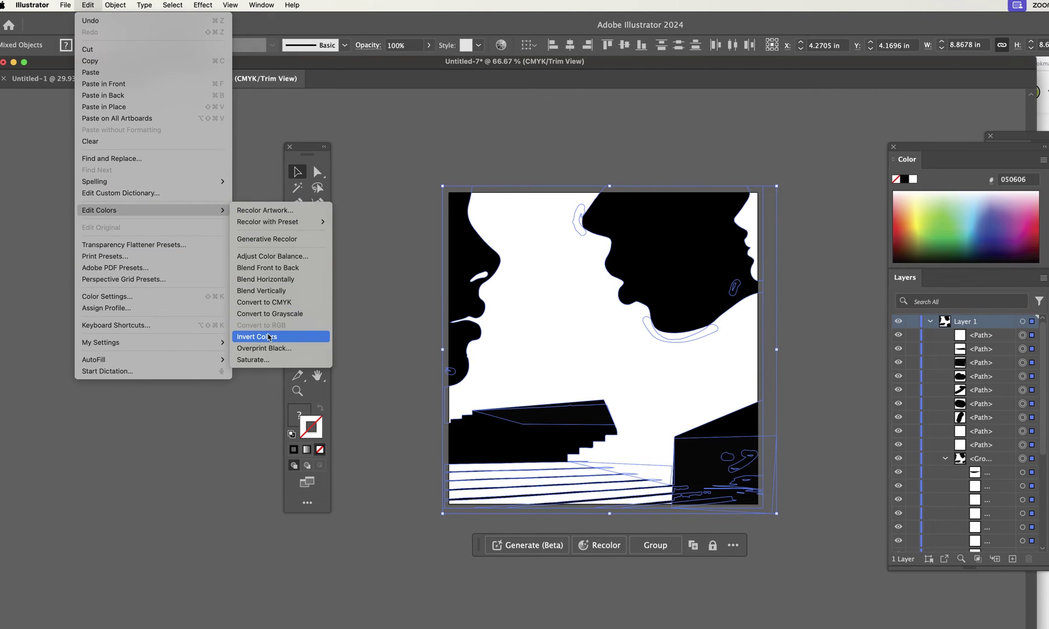
click(269, 337)
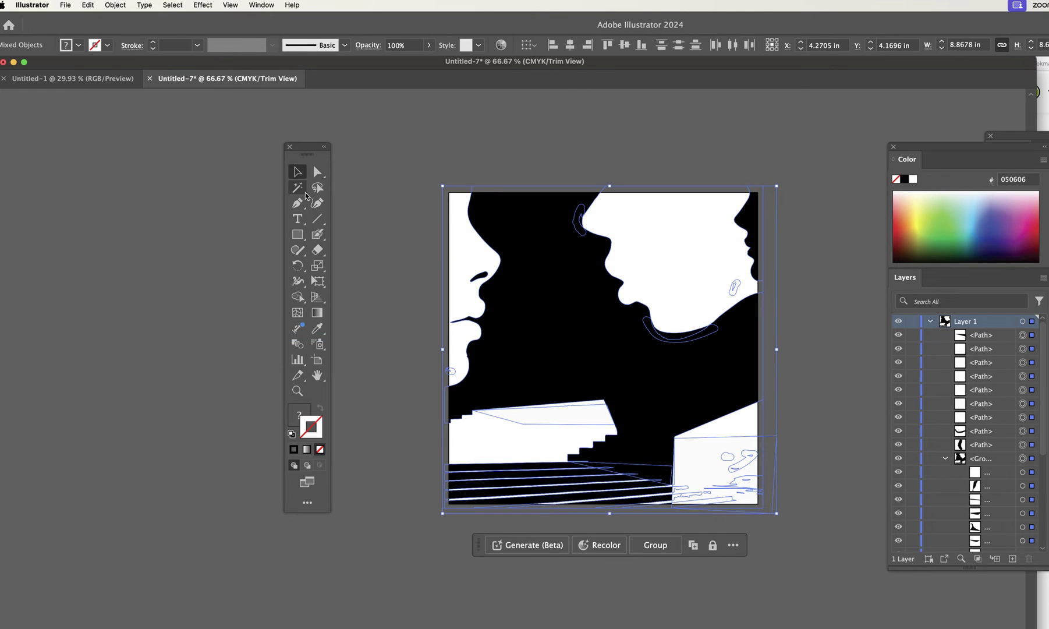
click(352, 167)
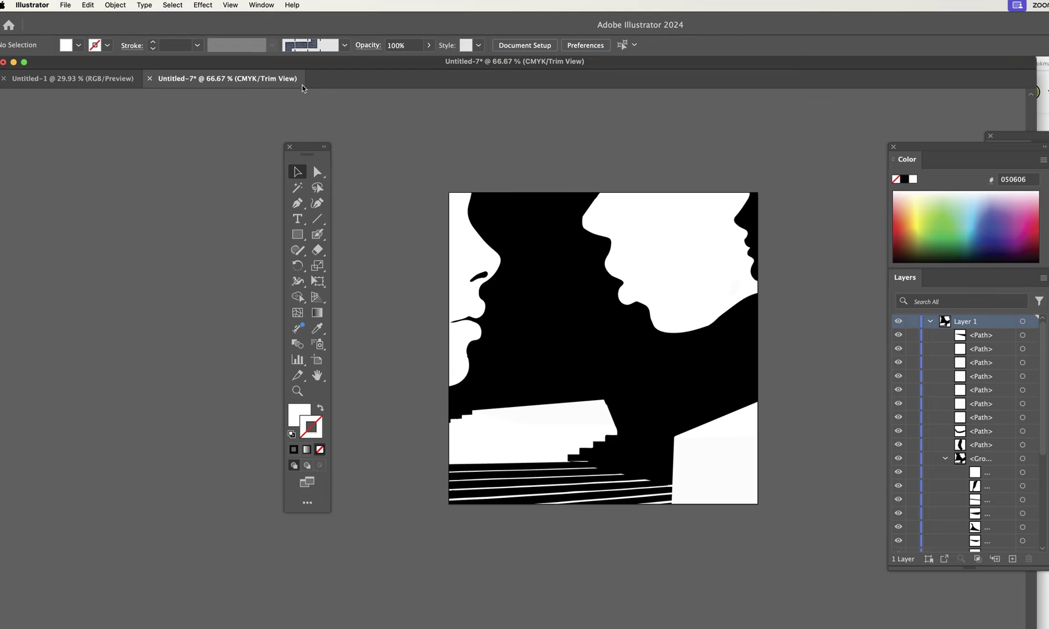
Export the artboard to the Desktop as testfinal2.png at 300 ppi.
click(66, 5)
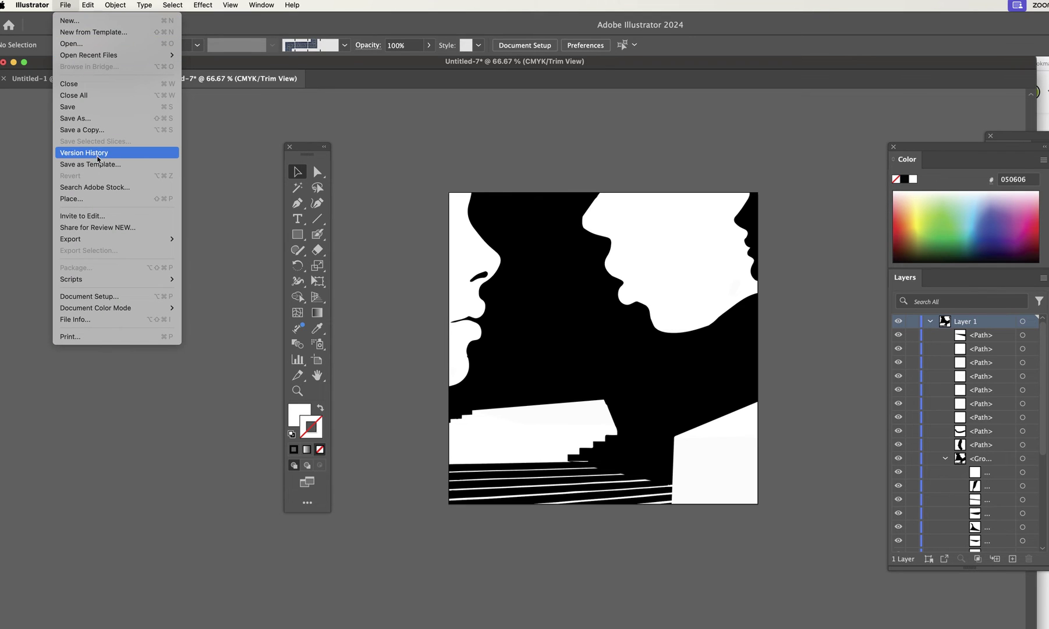
mouse_move(89, 240)
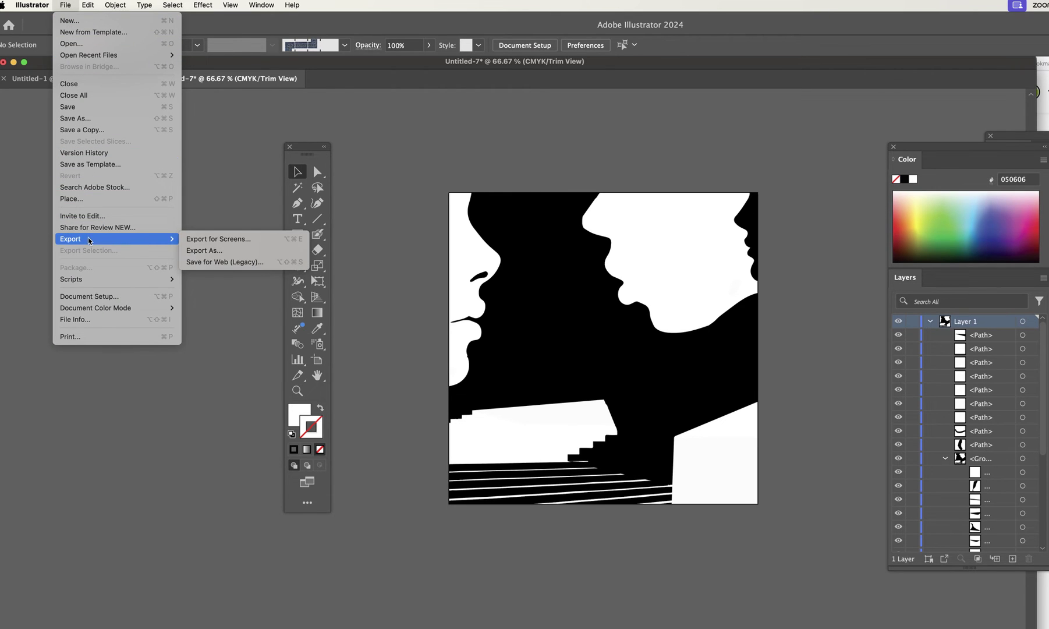
click(216, 252)
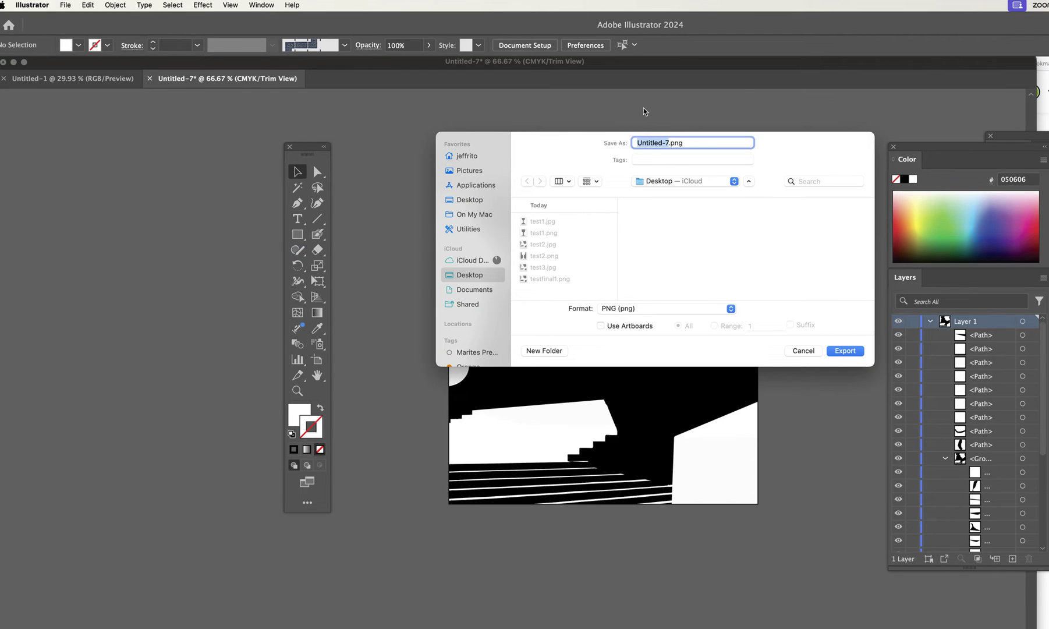
text(testfinal2)
click(602, 326)
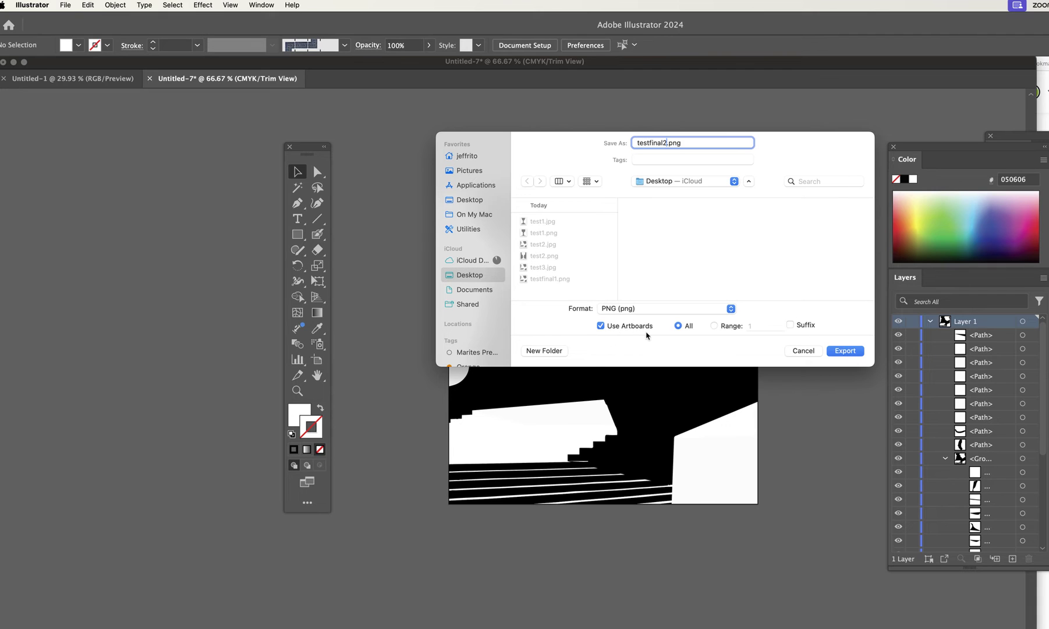
click(845, 351)
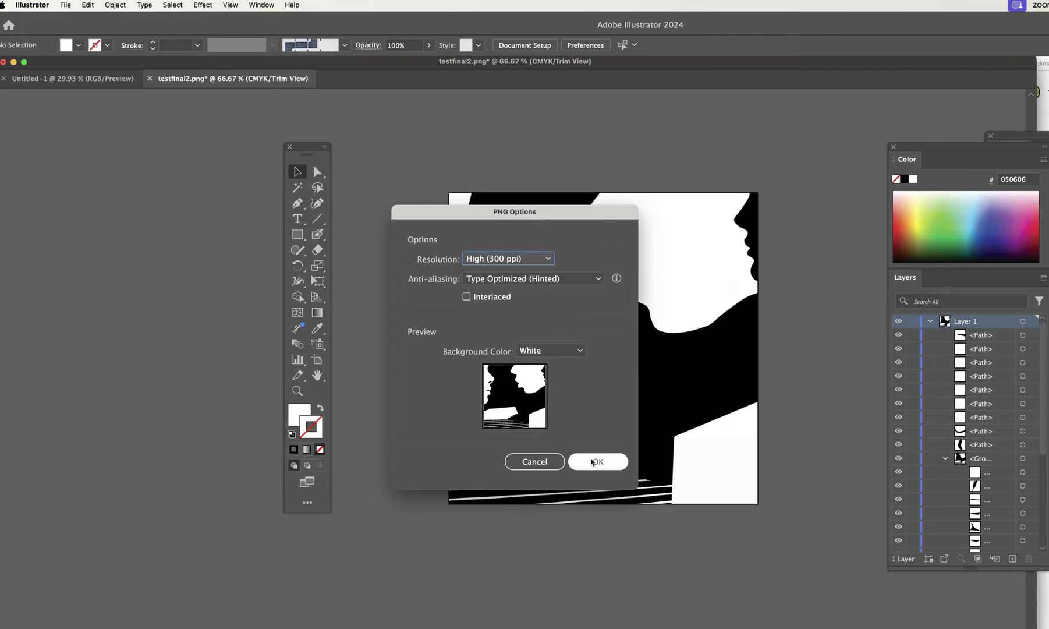
click(592, 462)
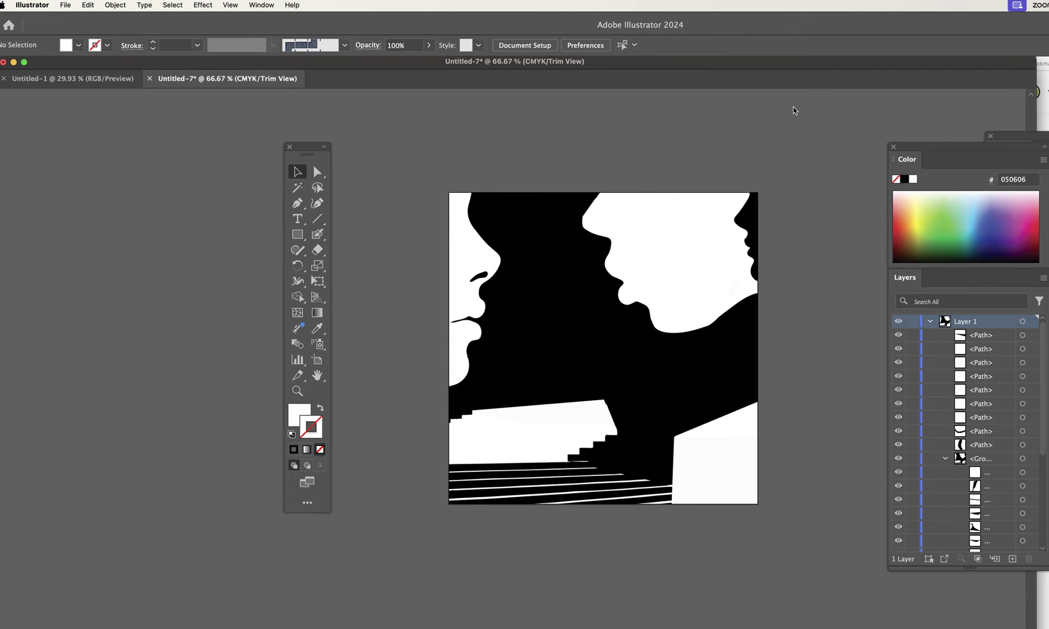
key(super+Tab)
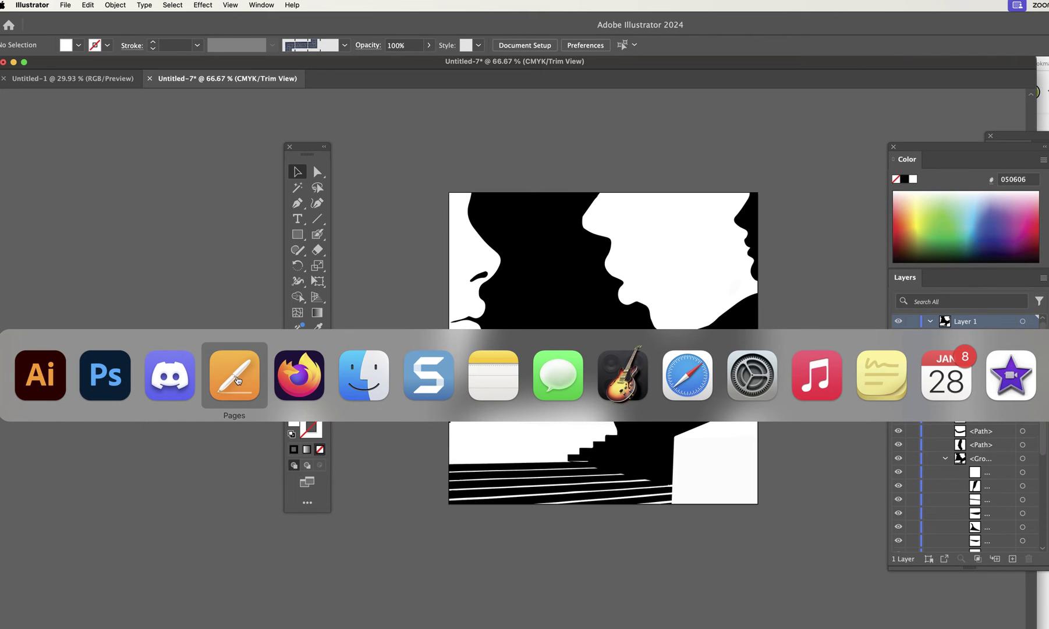
click(235, 379)
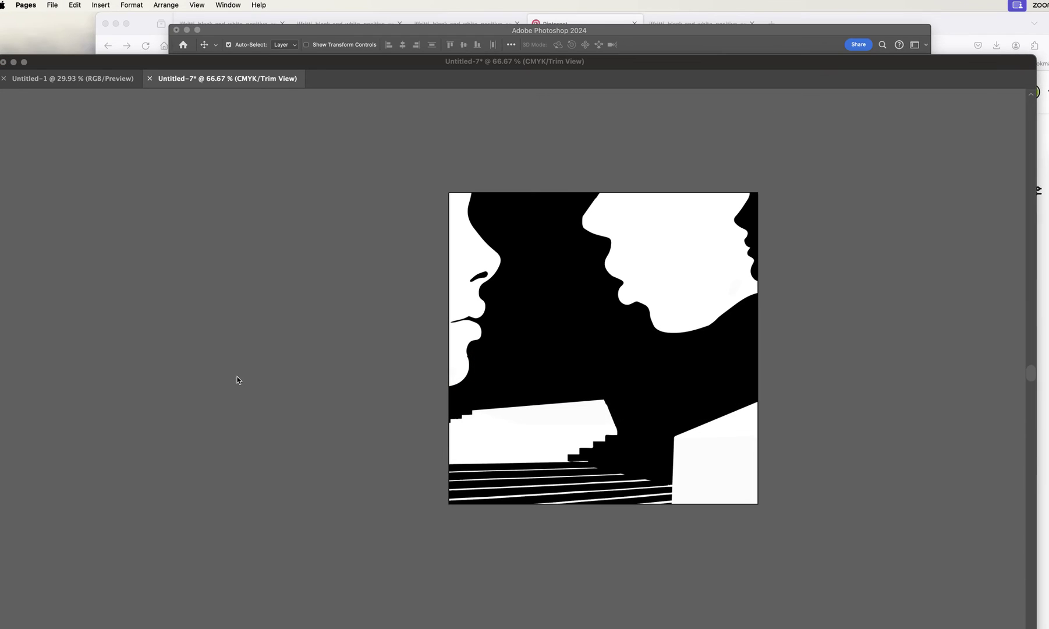
click(413, 30)
key(super+Tab)
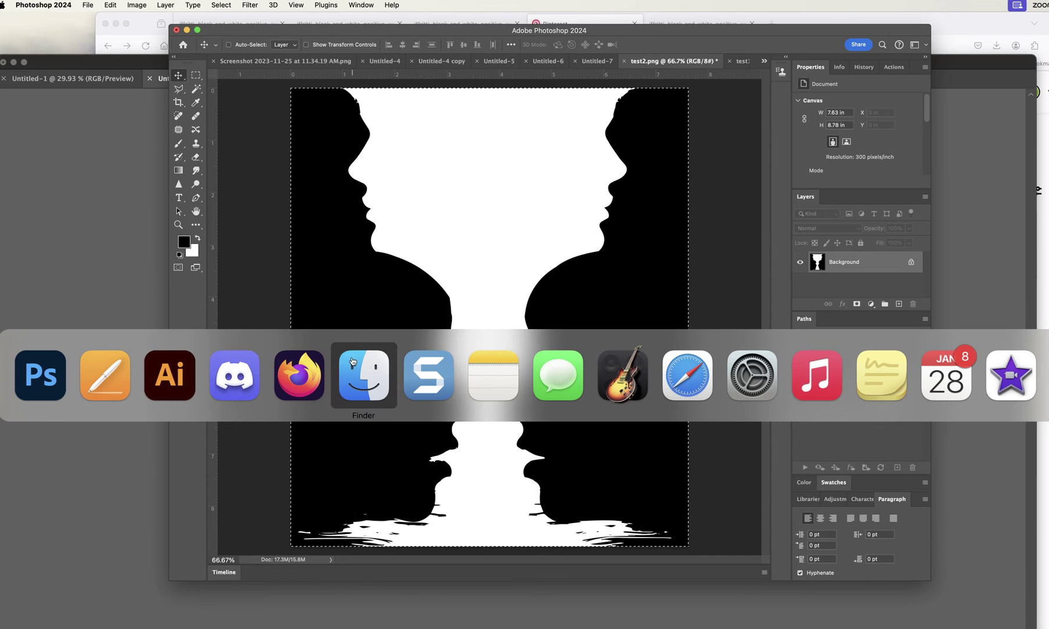
click(170, 374)
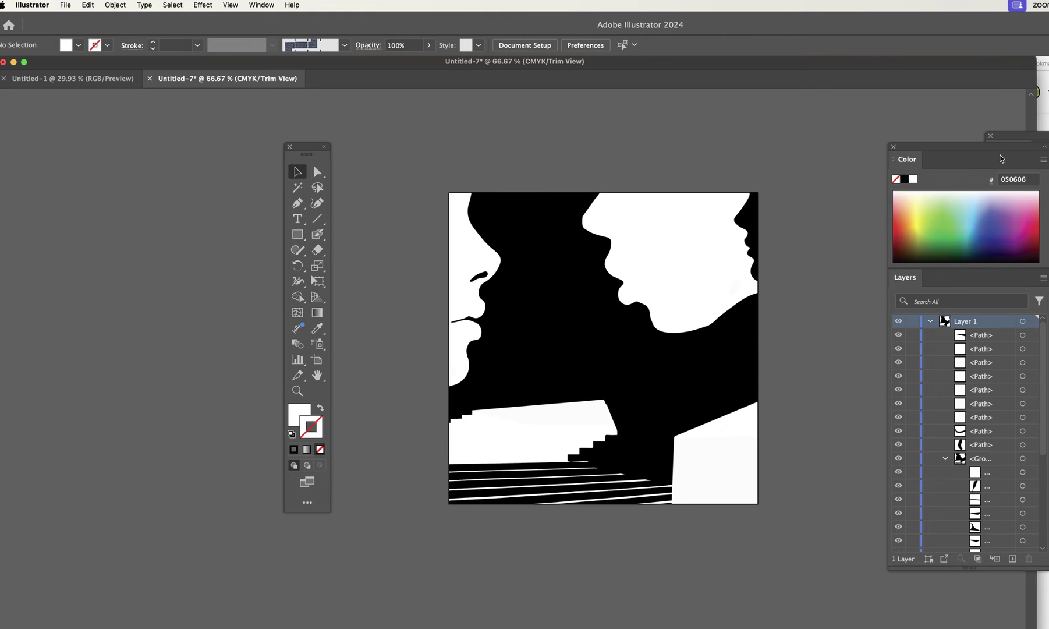
Save the document as testfinal.ai with the Illustrator 2020 save options.
drag(944, 147, 856, 145)
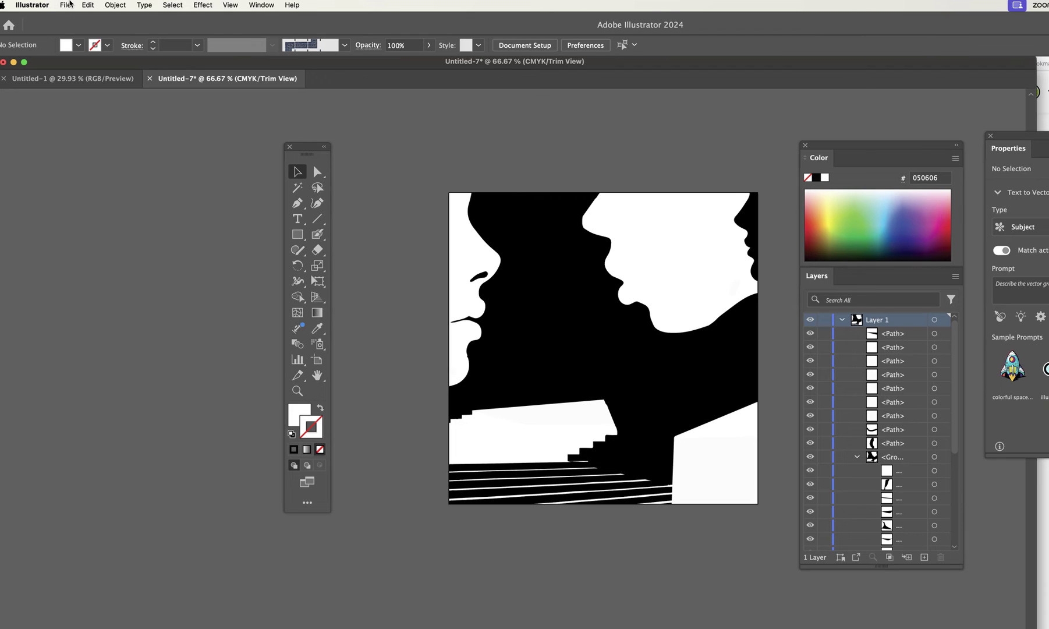
click(66, 5)
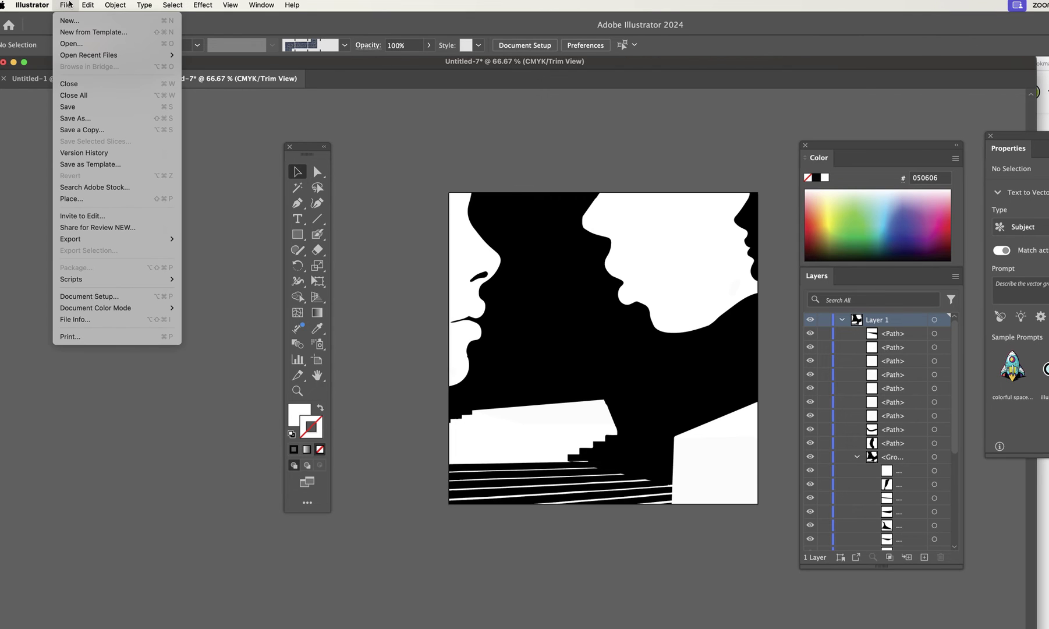
click(91, 121)
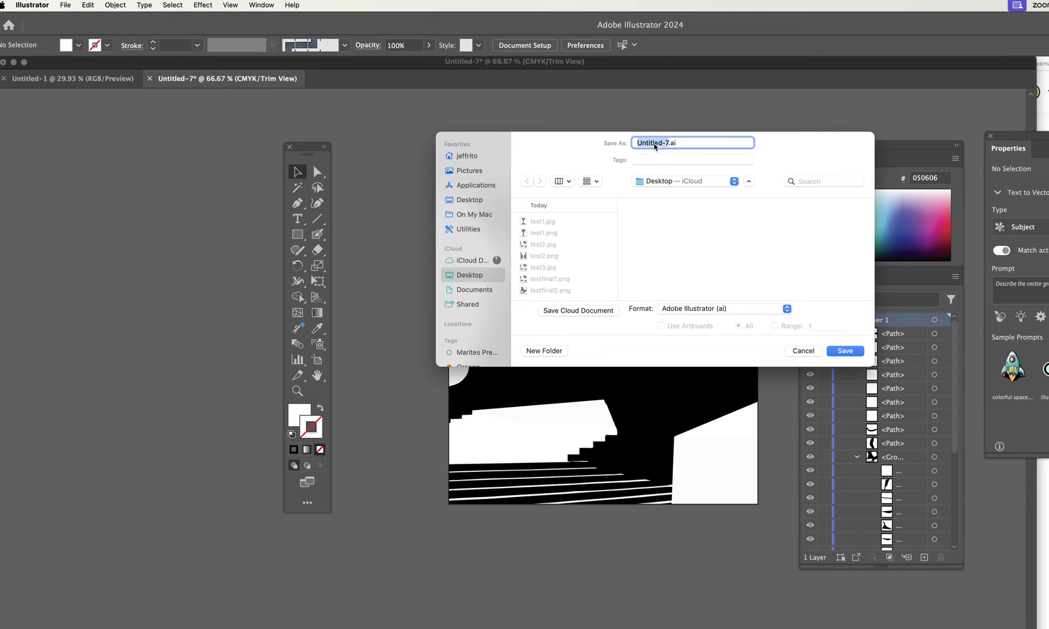
text(testfinal)
click(841, 352)
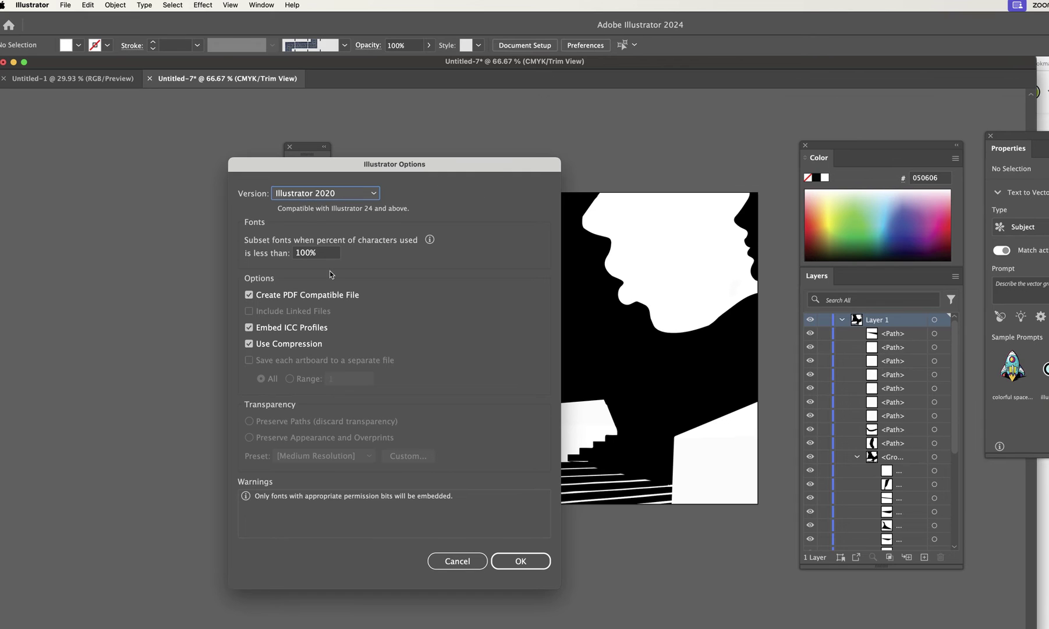
click(517, 560)
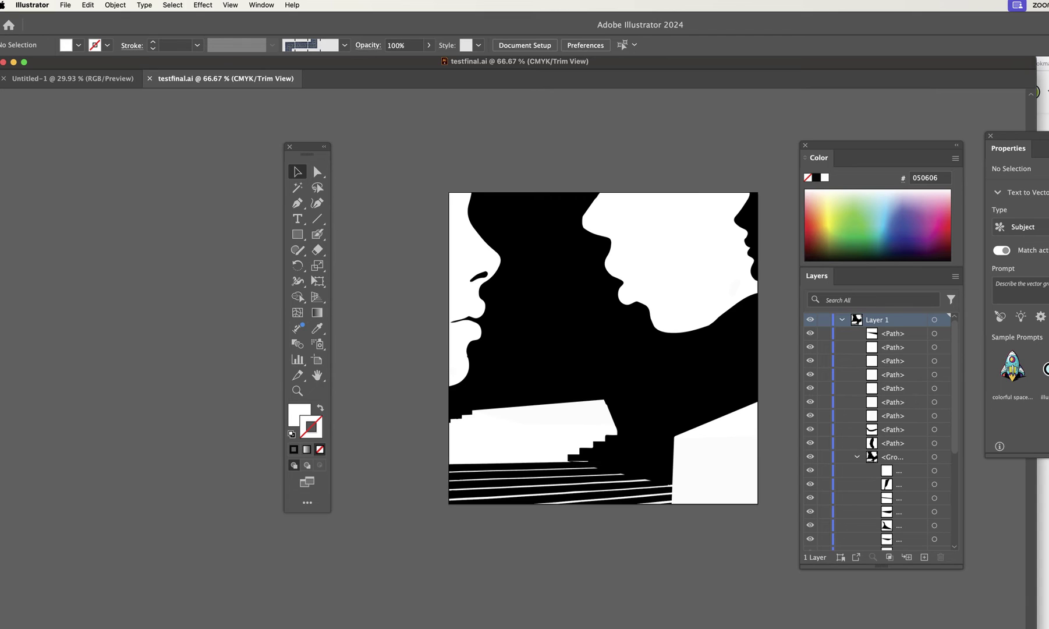
Switch from Illustrator to Pages with Cmd-Tab.
key(super+Tab)
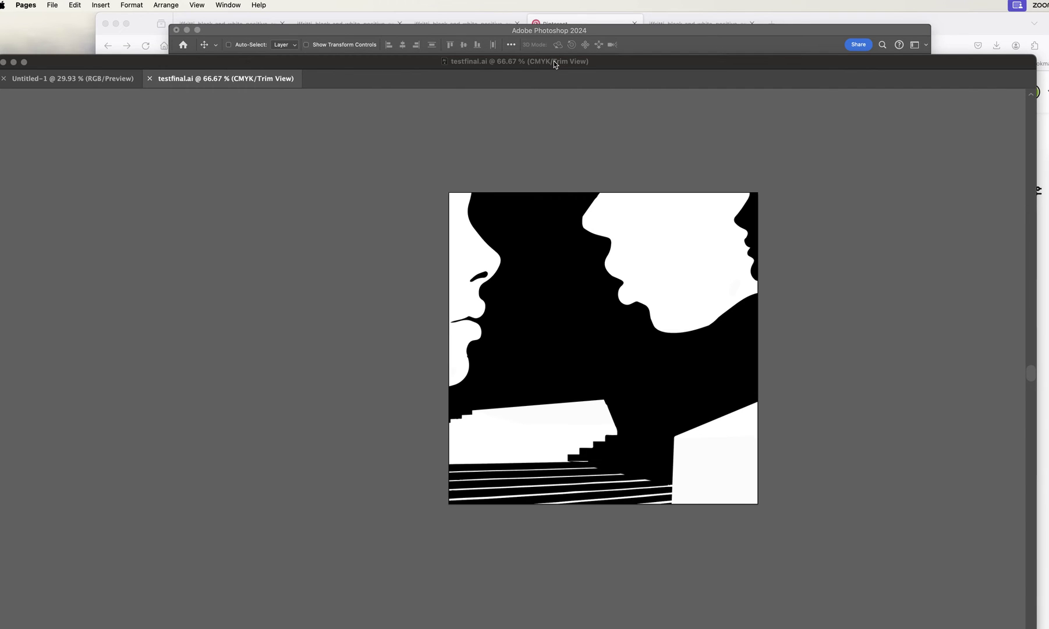
Create a blank Pages document, Untitled 10, and arrange it beside the earlier notes window.
key(super+s)
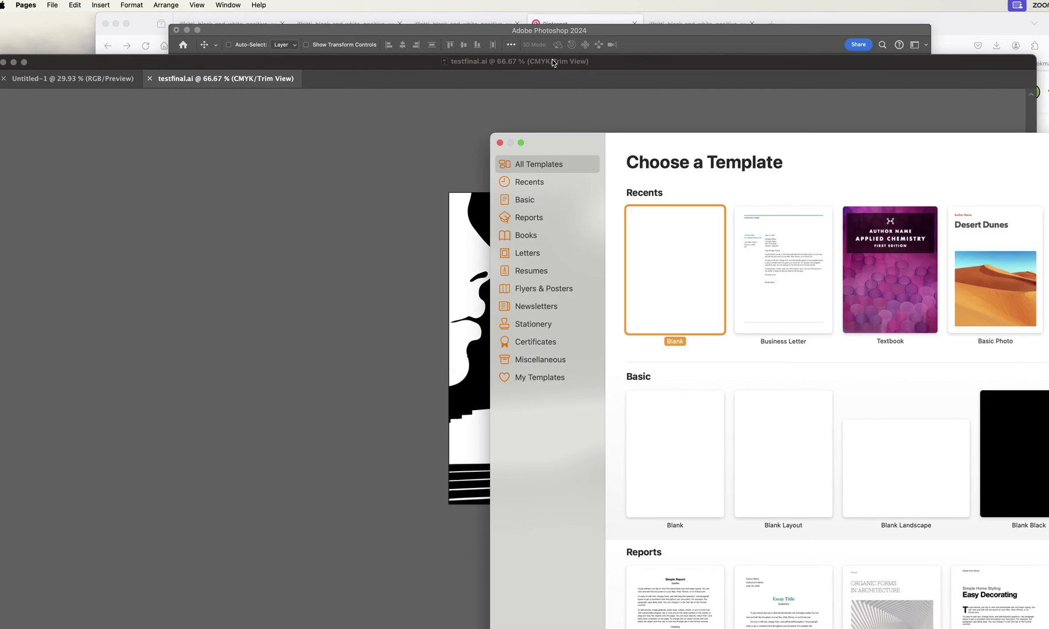
double_click(660, 258)
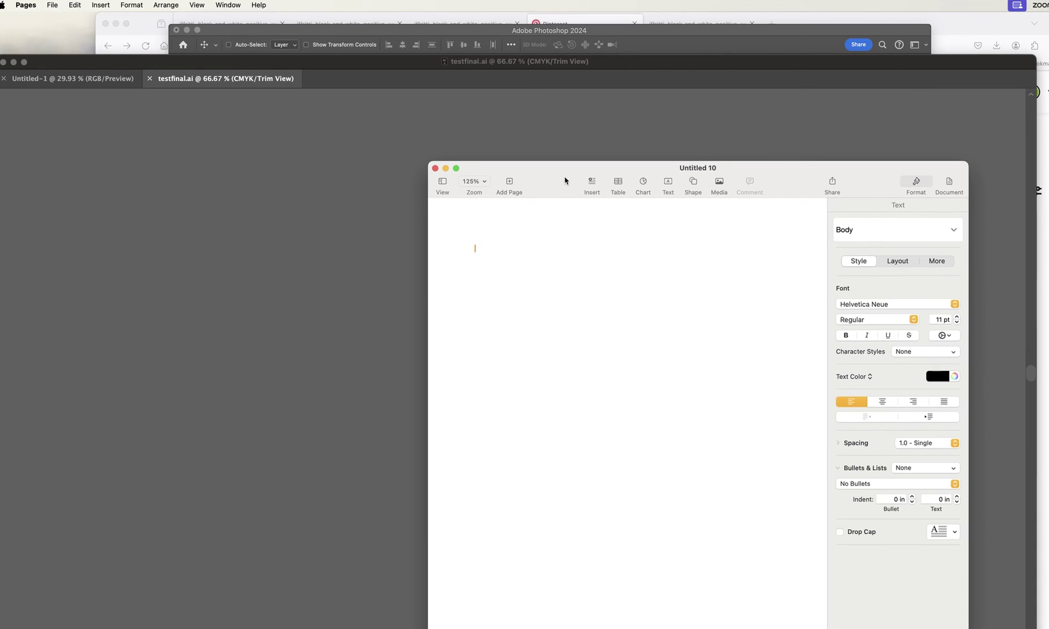
drag(545, 77, 542, 81)
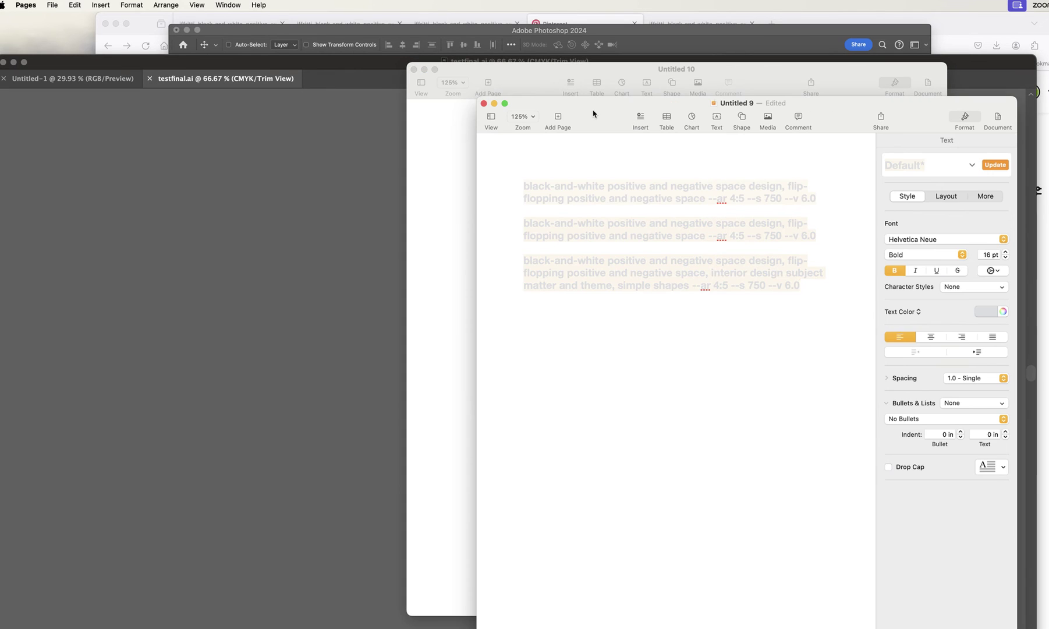
drag(592, 110, 1048, 190)
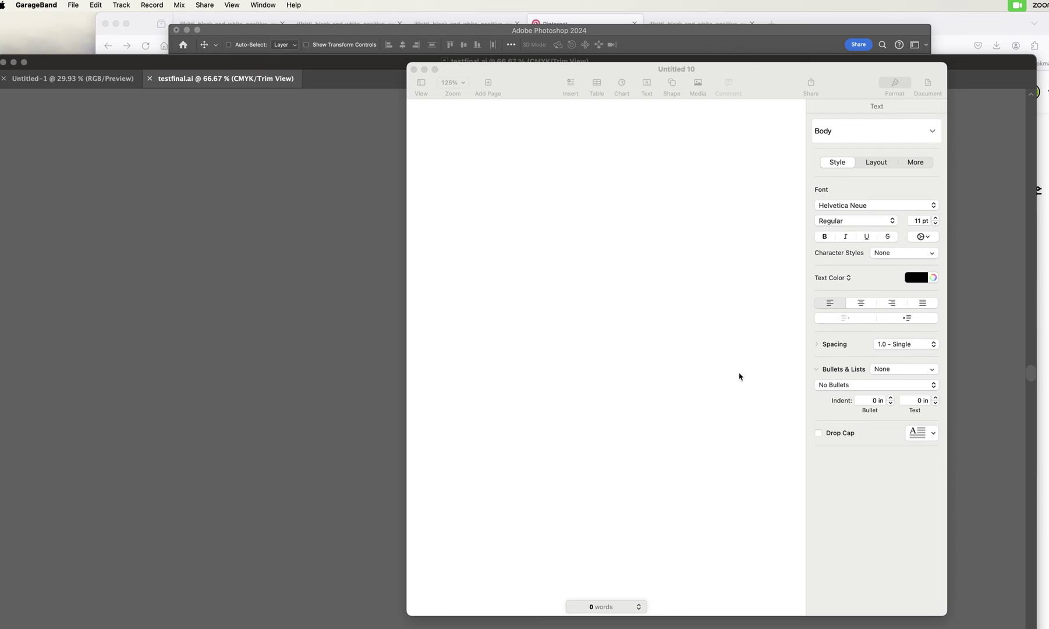
Place the positive and inverted PNG images on the page, moving the large silhouette lower.
drag(884, 132, 587, 240)
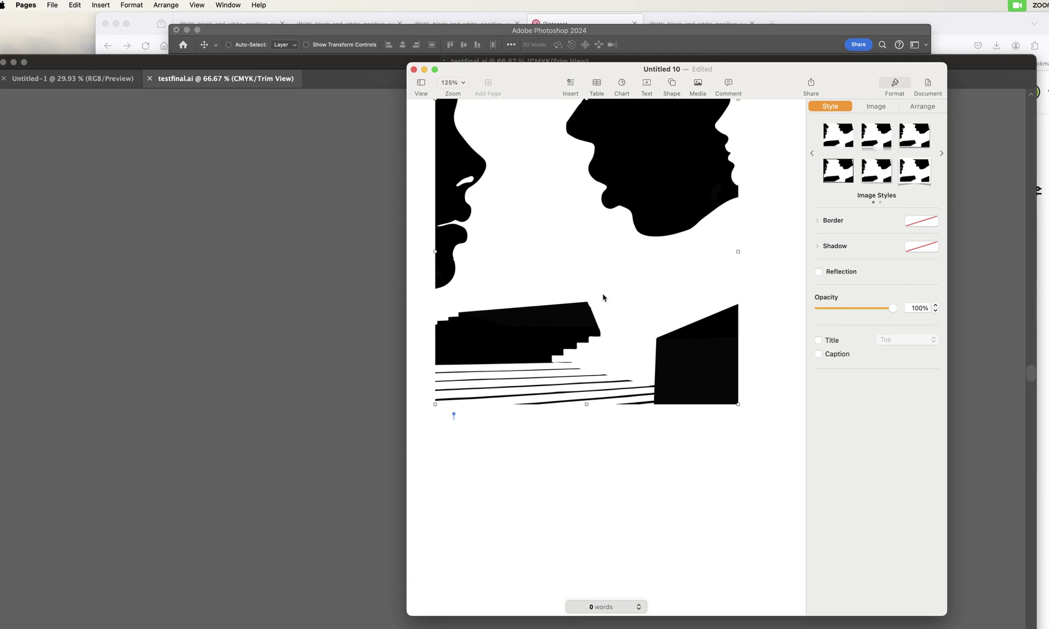
drag(644, 195, 663, 226)
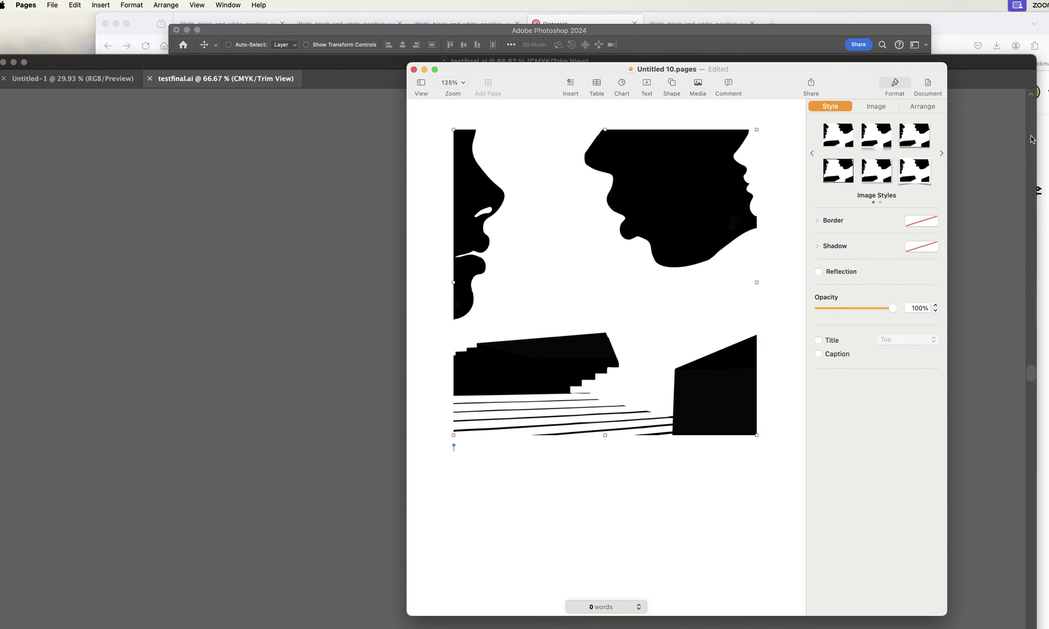
drag(949, 189, 585, 503)
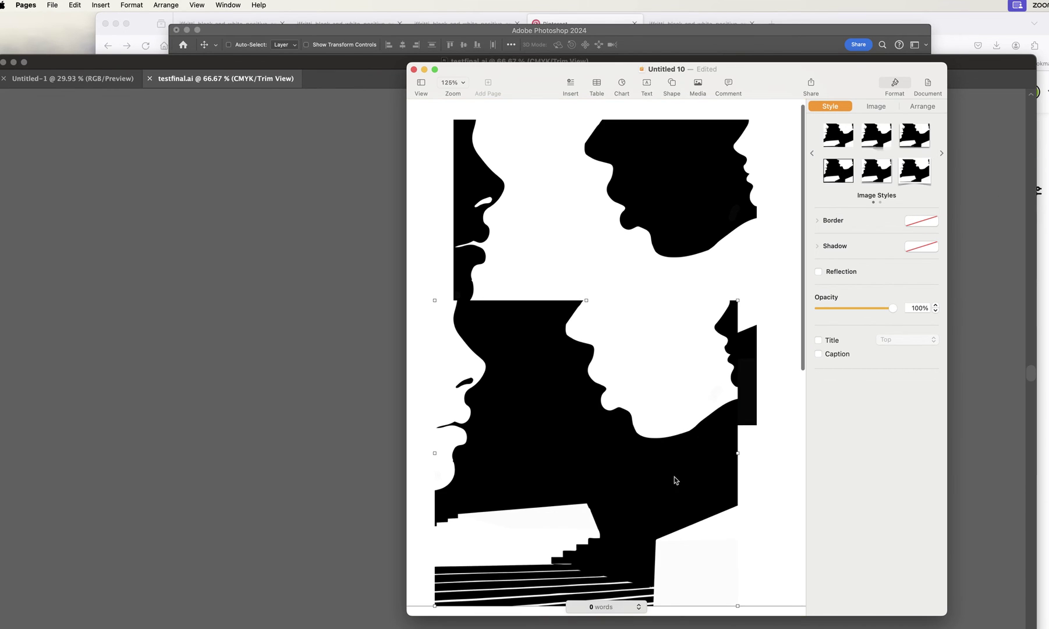
scroll(680, 463, down, 2)
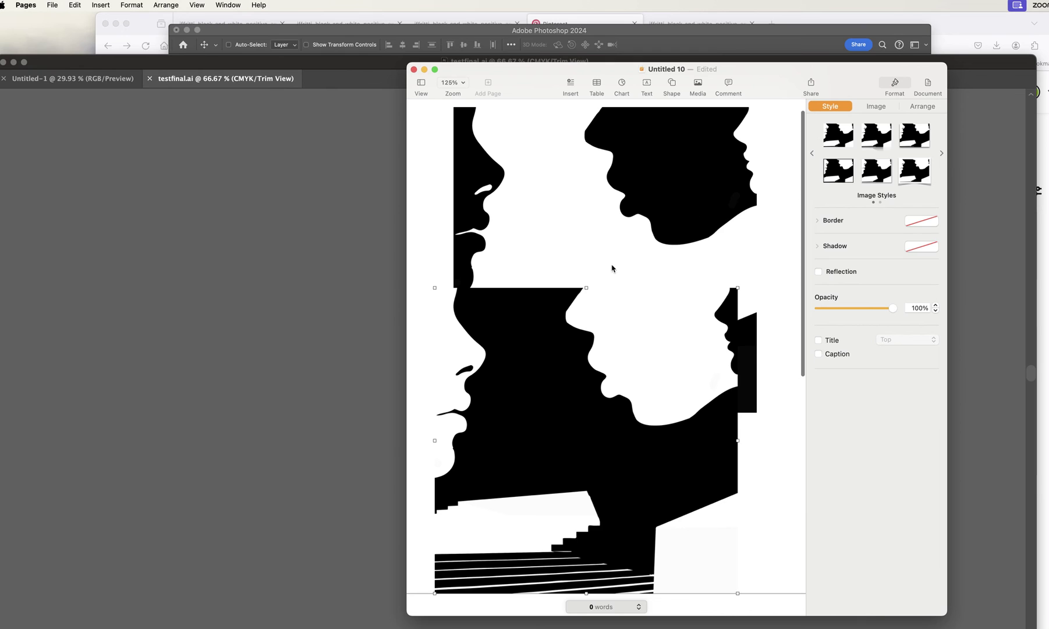
drag(624, 352, 633, 532)
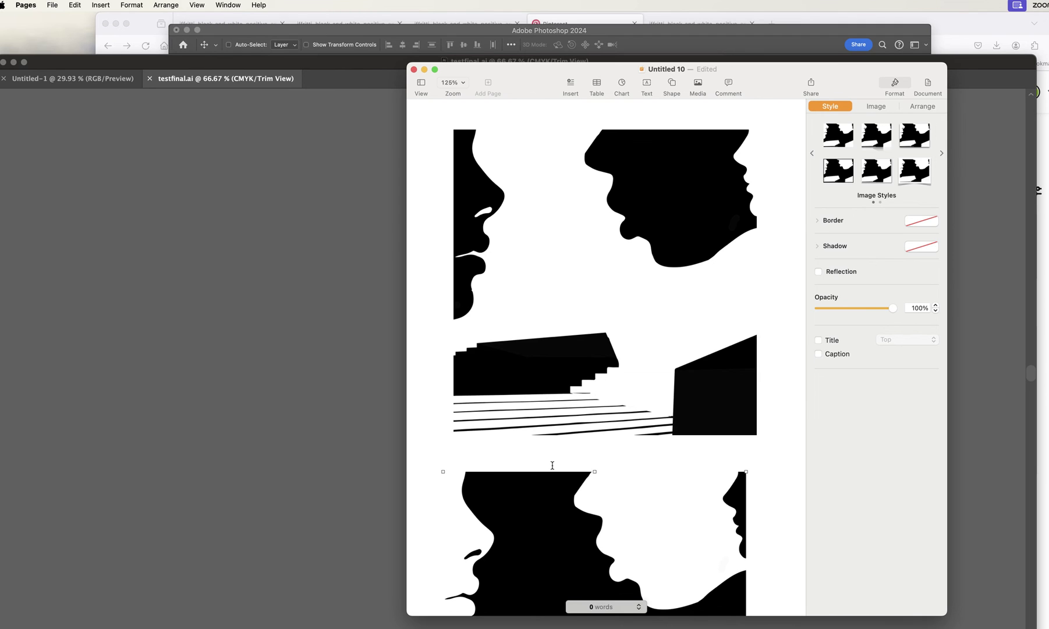
drag(547, 506, 524, 564)
Move the large silhouette image onto page 2 and nudge the upper faces image into place.
click(526, 511)
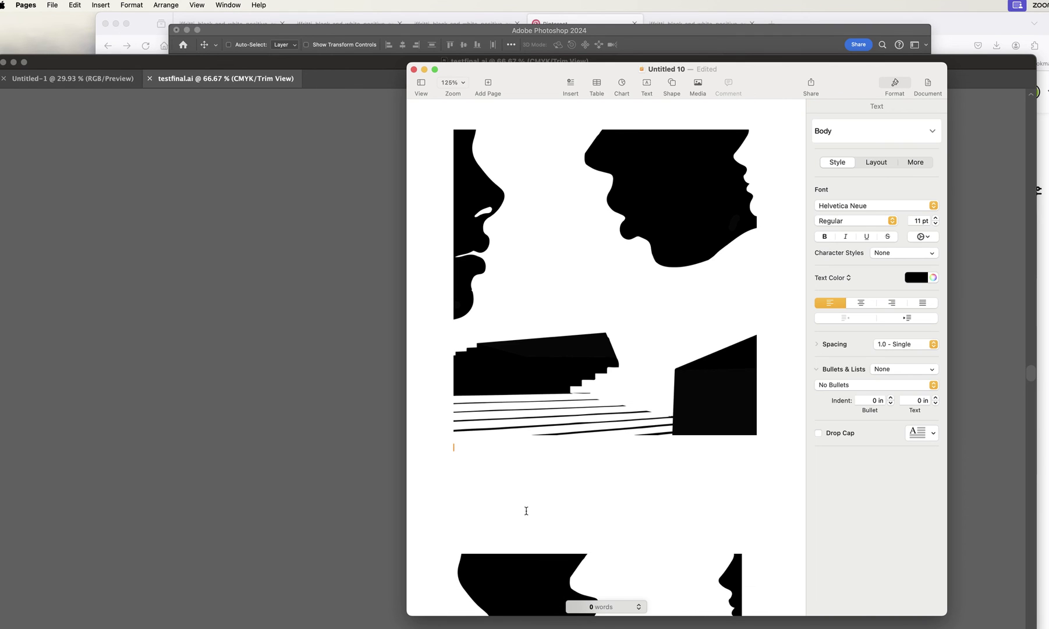
key(Return)
key(Return)
key(Return)
key(Return)
key(Return)
key(Return)
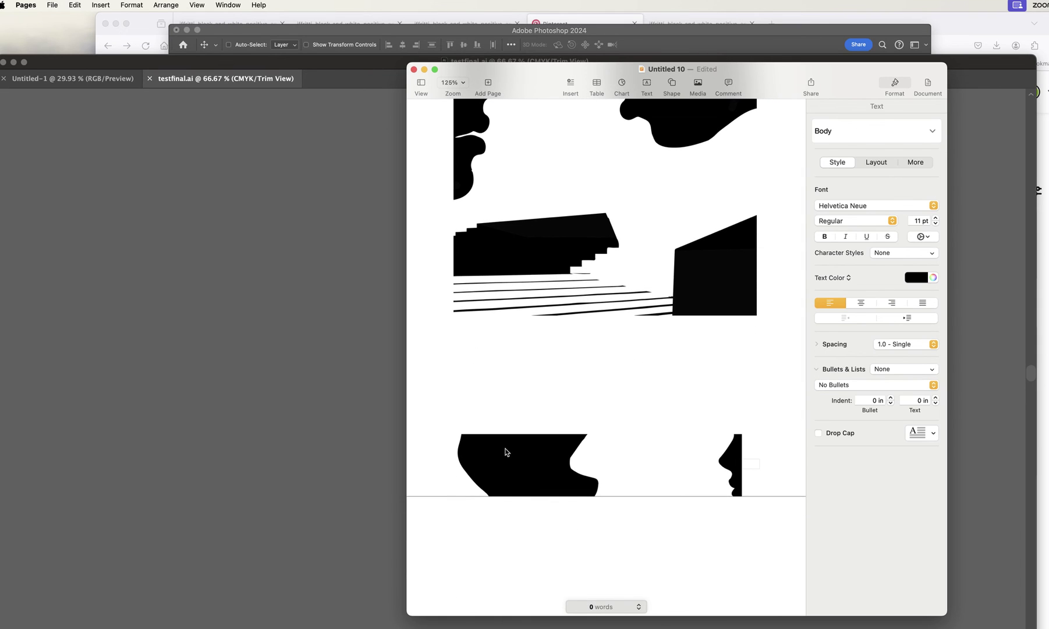
drag(505, 452, 504, 546)
scroll(547, 437, up, 4)
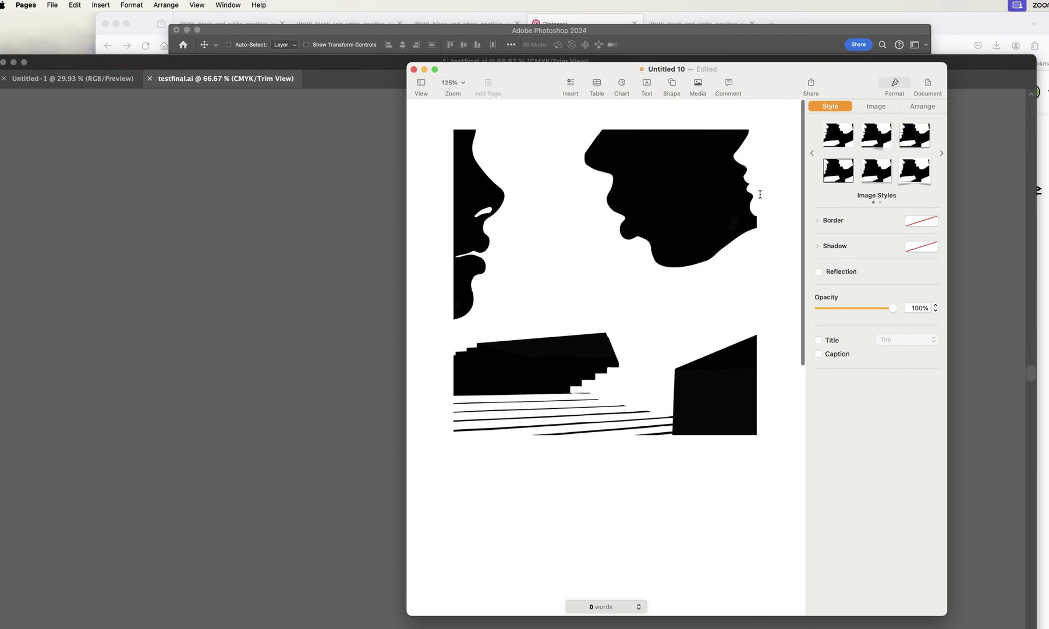
click(678, 222)
drag(678, 222, 680, 226)
Type notes starting 'I created this by Process' plus three placeholder lines below the images.
click(502, 504)
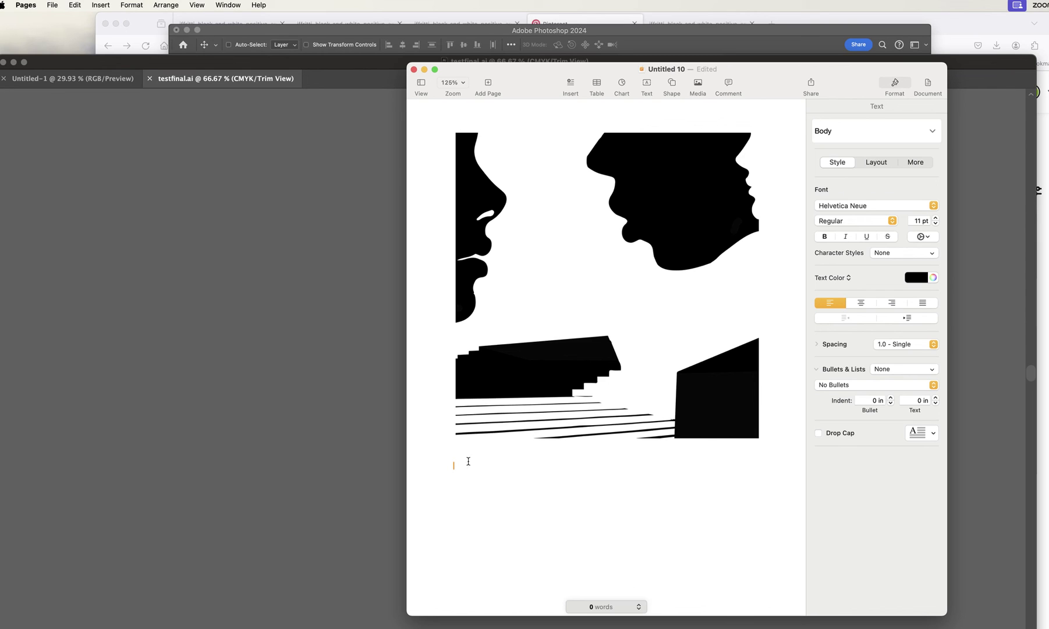
text(I created this by proce)
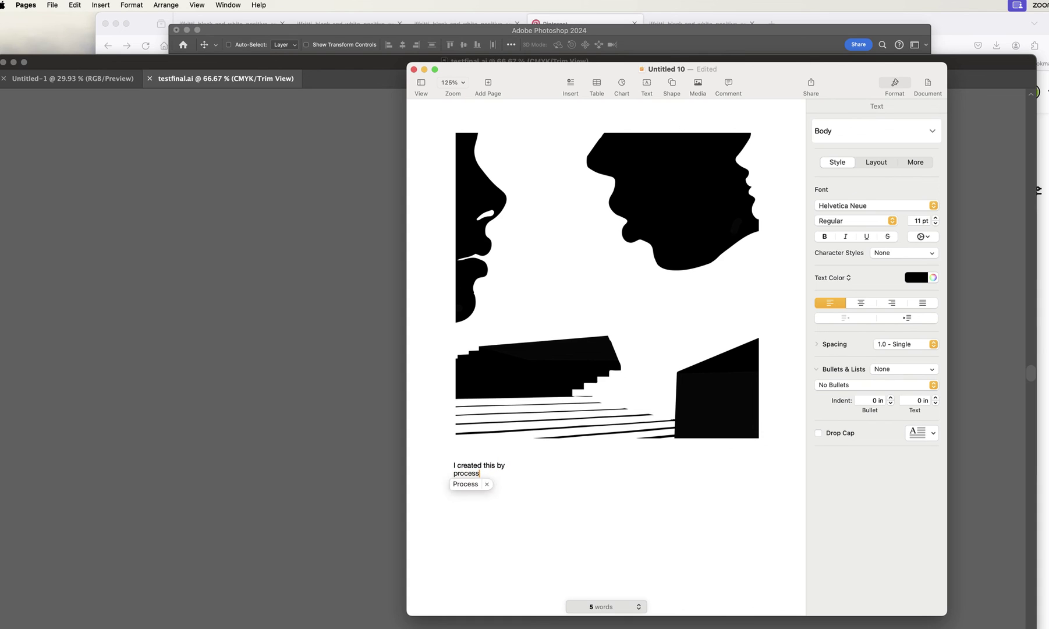
text(ss)
key(Return)
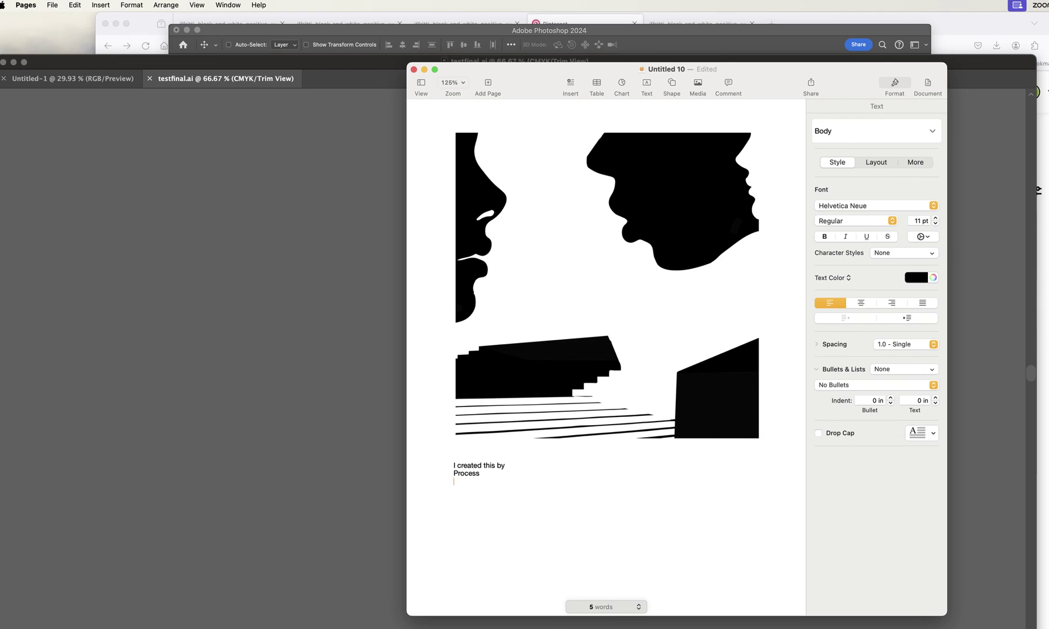
text(Sdfsfesf sdfsfsdsdfs sdfsdfsdfdsfdsdssdf)
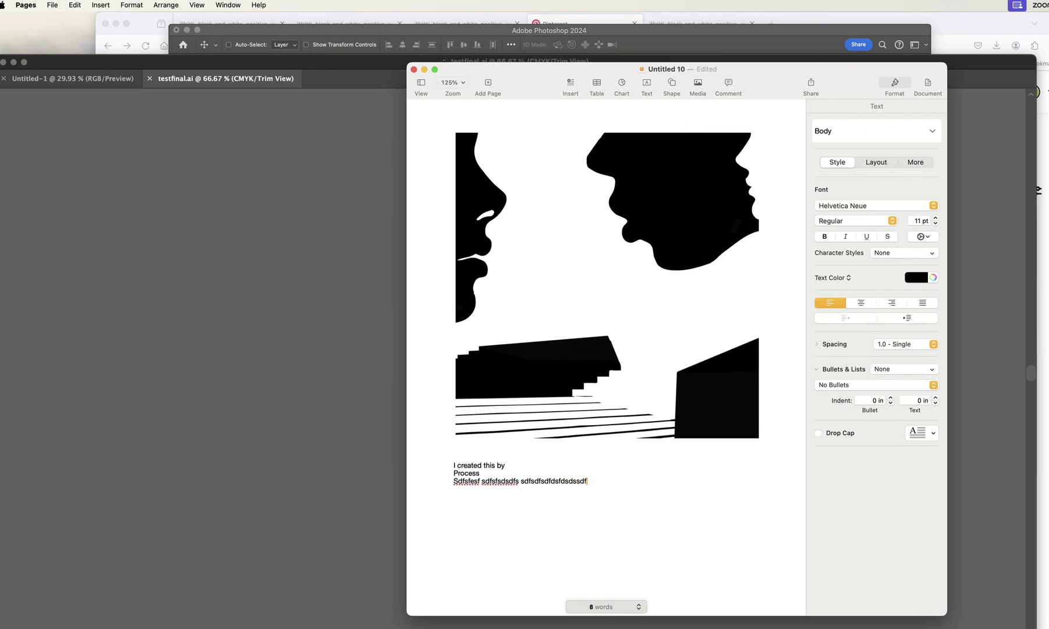
key(Return)
text(Illius? Sdfsadf sdgasdfg. Sdgsadg sdg)
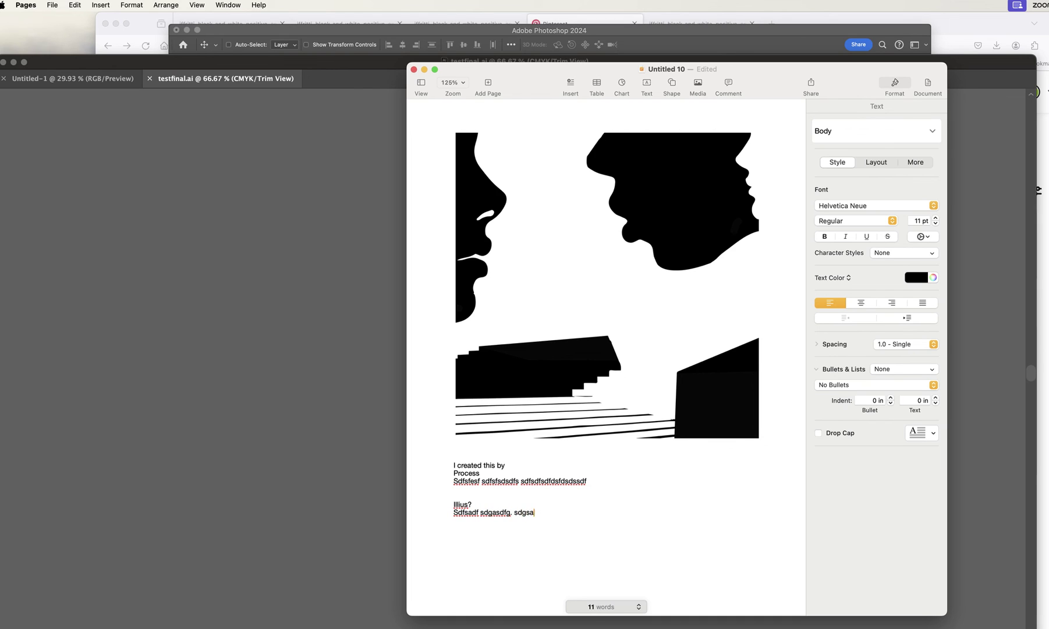
text(  sgs dg sd sdgsdsd)
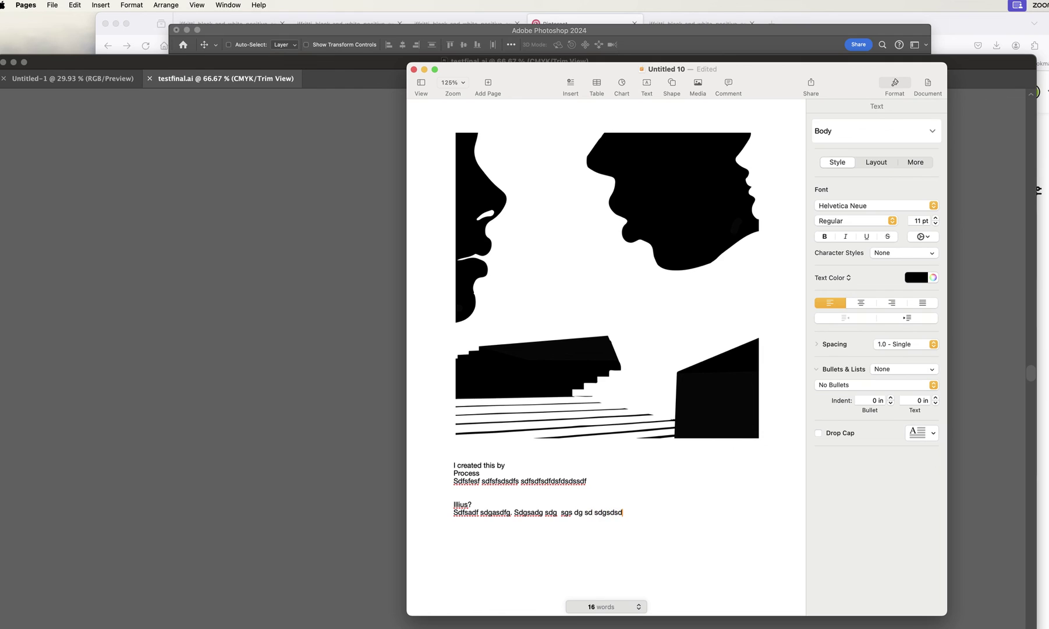
key(Return)
text(Sdgsdg ss s sgs dgd)
scroll(599, 478, down, 10)
scroll(599, 478, down, 2)
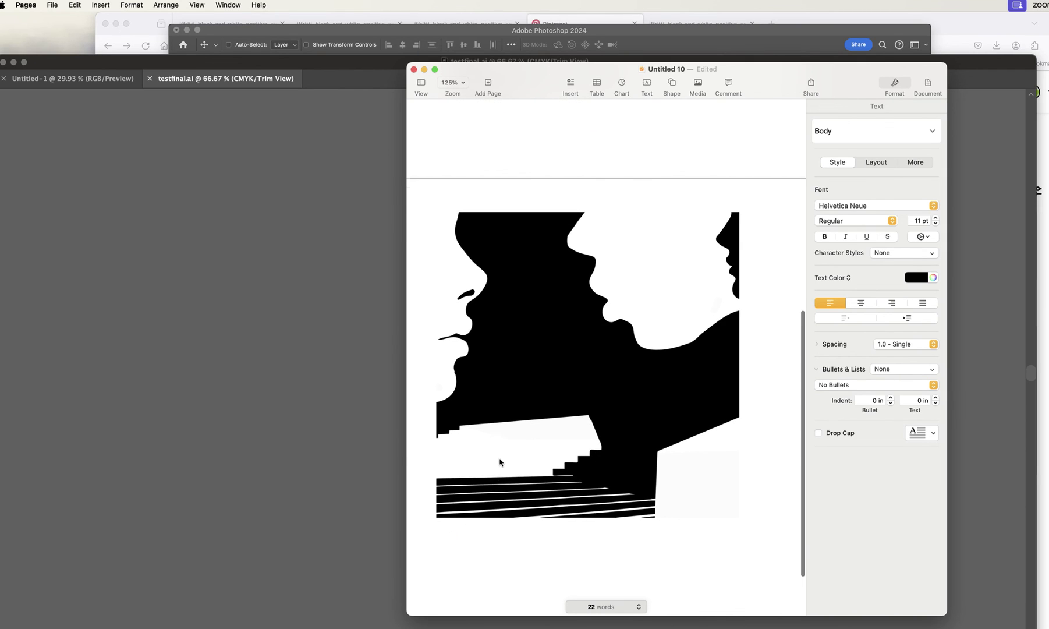
Select all the notes text beneath the first-page images, then return to Illustrator.
scroll(501, 459, up, 7)
scroll(532, 325, up, 3)
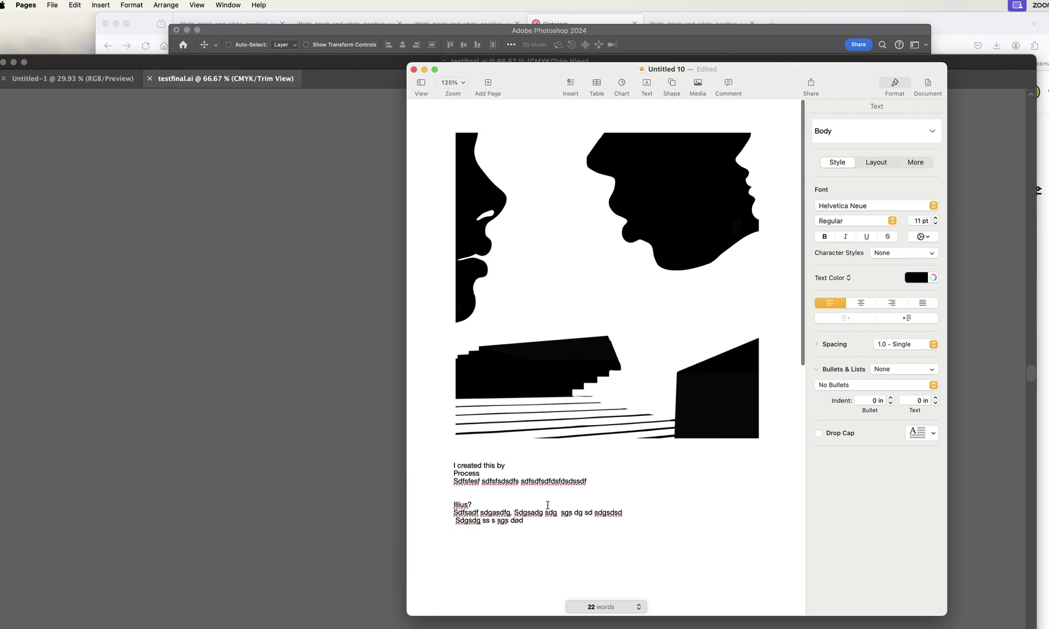
scroll(568, 451, down, 1)
scroll(542, 460, down, 5)
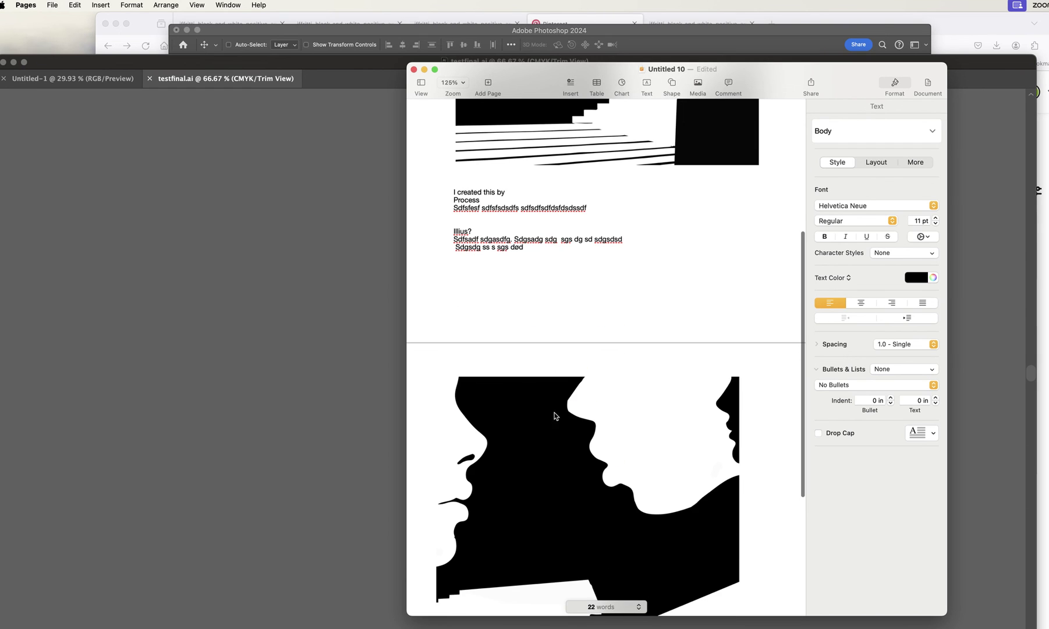
scroll(576, 346, up, 6)
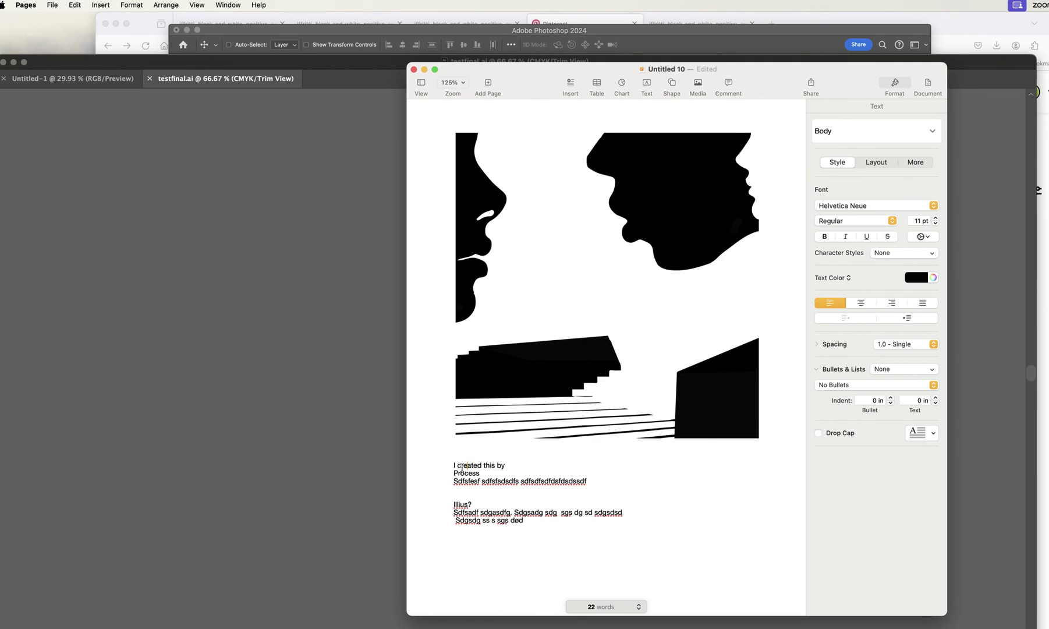
drag(454, 466, 542, 532)
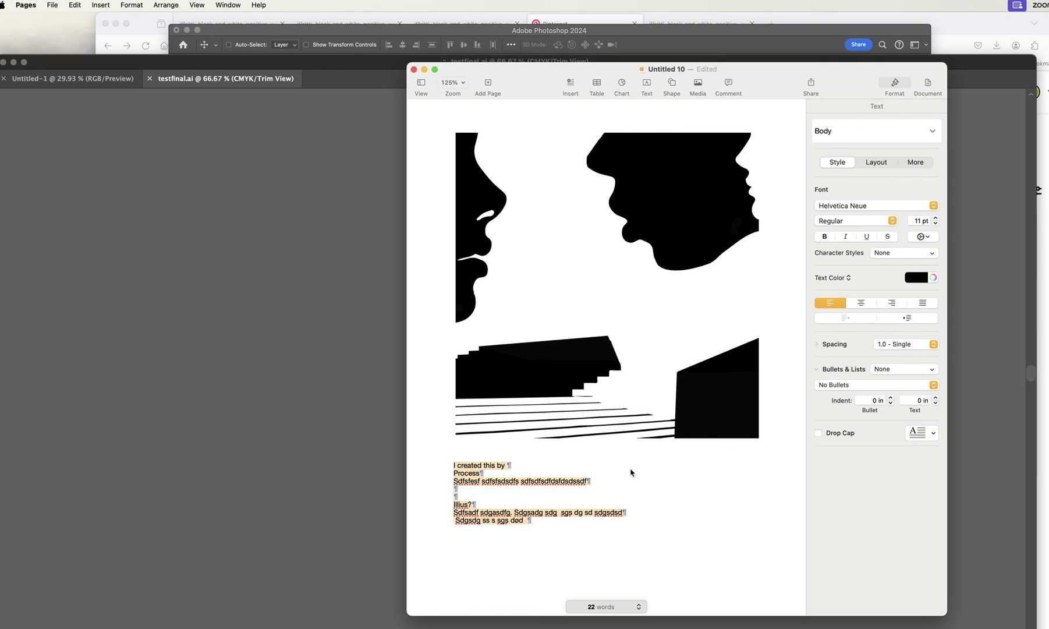
click(340, 210)
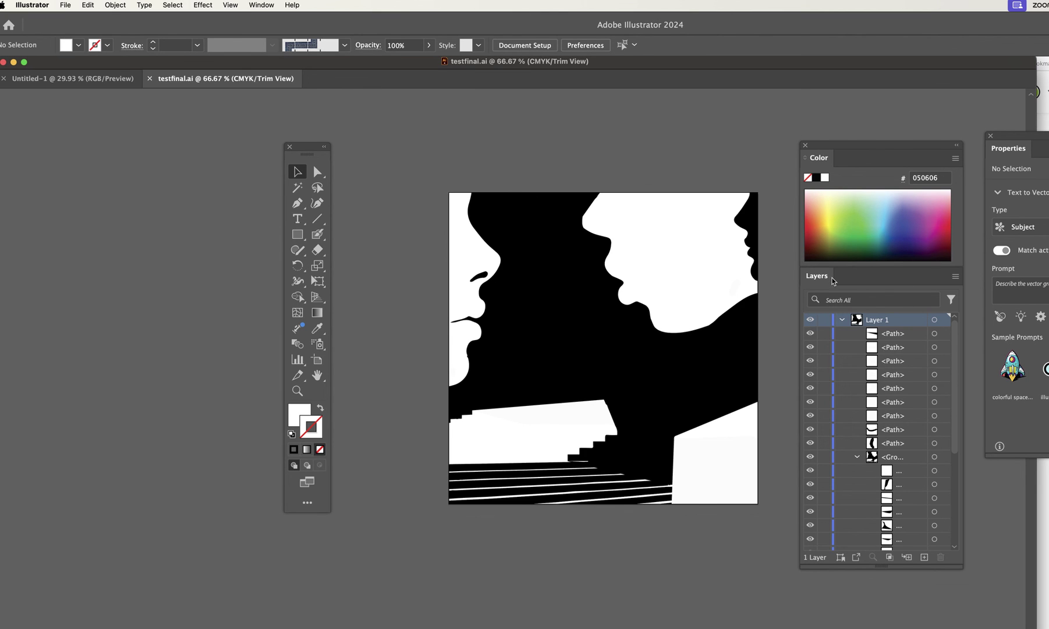
Return to Illustrator from Pages and drag the Properties panel further onto the workspace.
key(super+Tab)
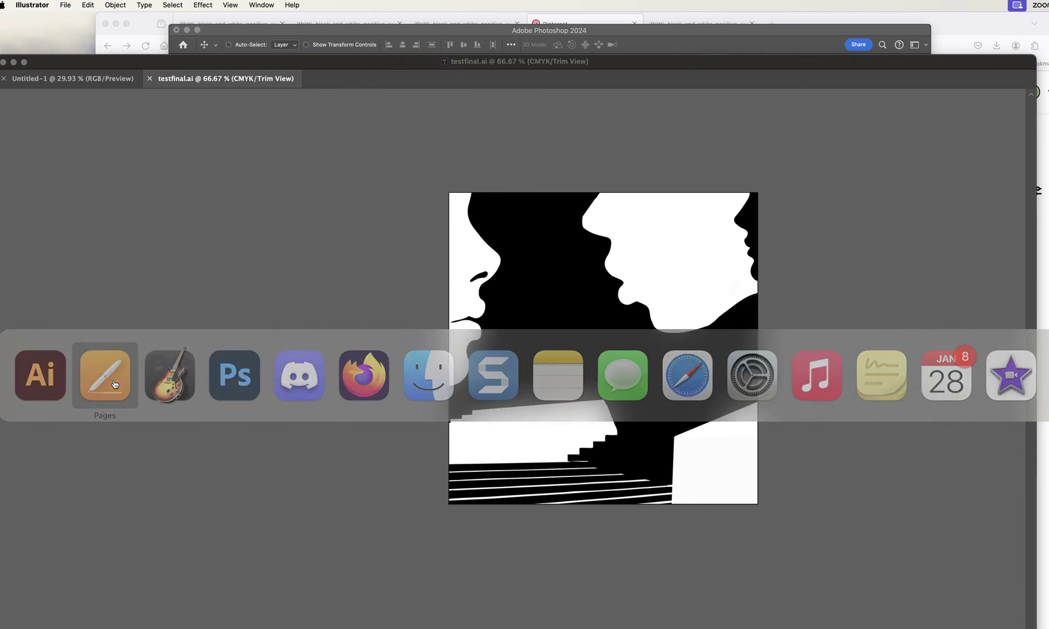
click(105, 375)
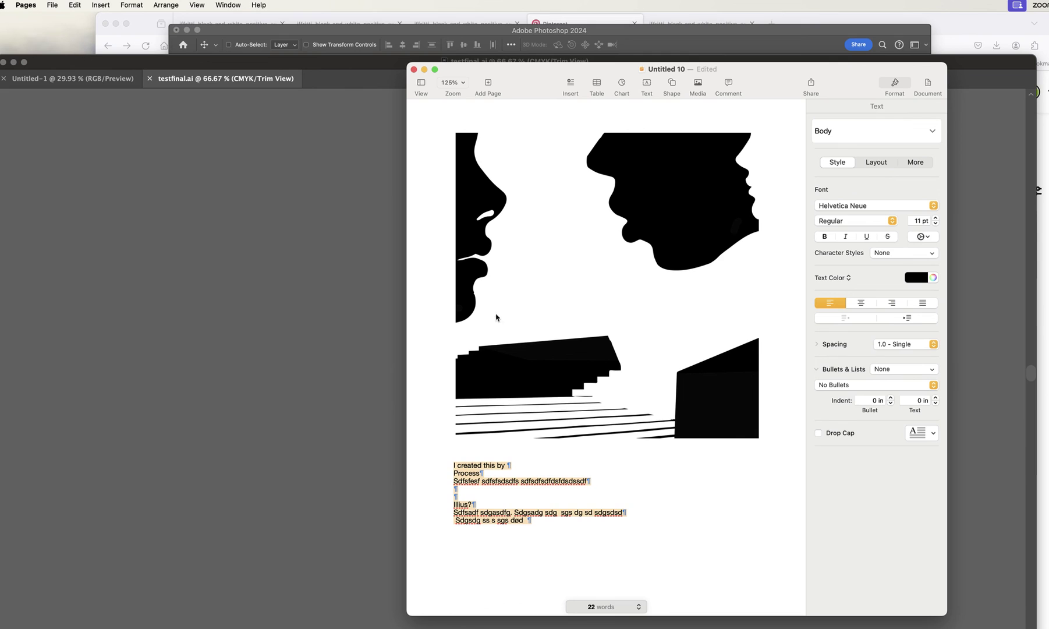
scroll(593, 340, down, 10)
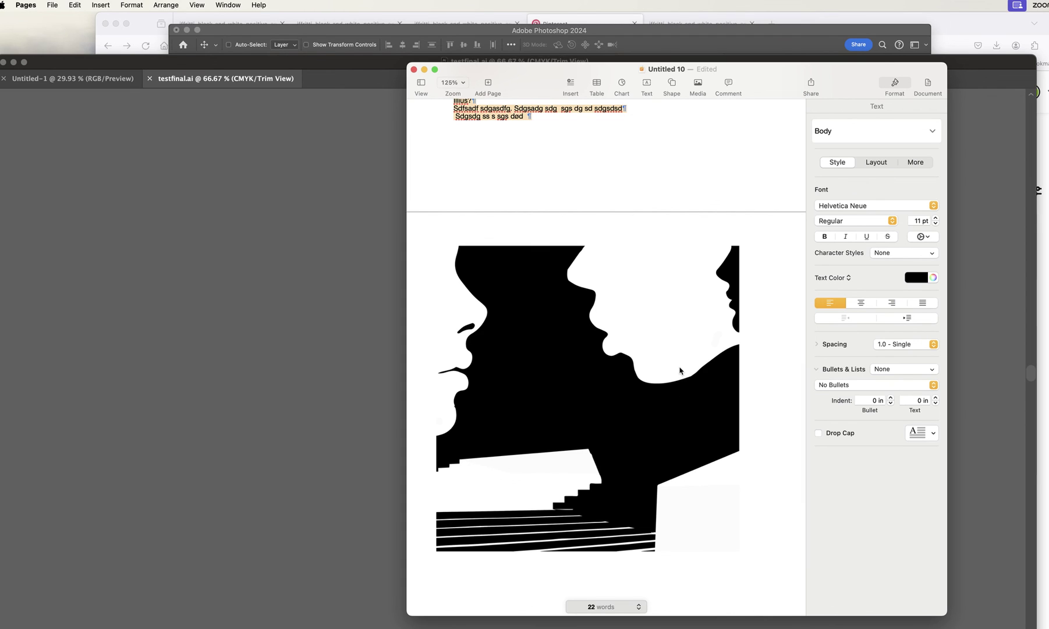
click(344, 320)
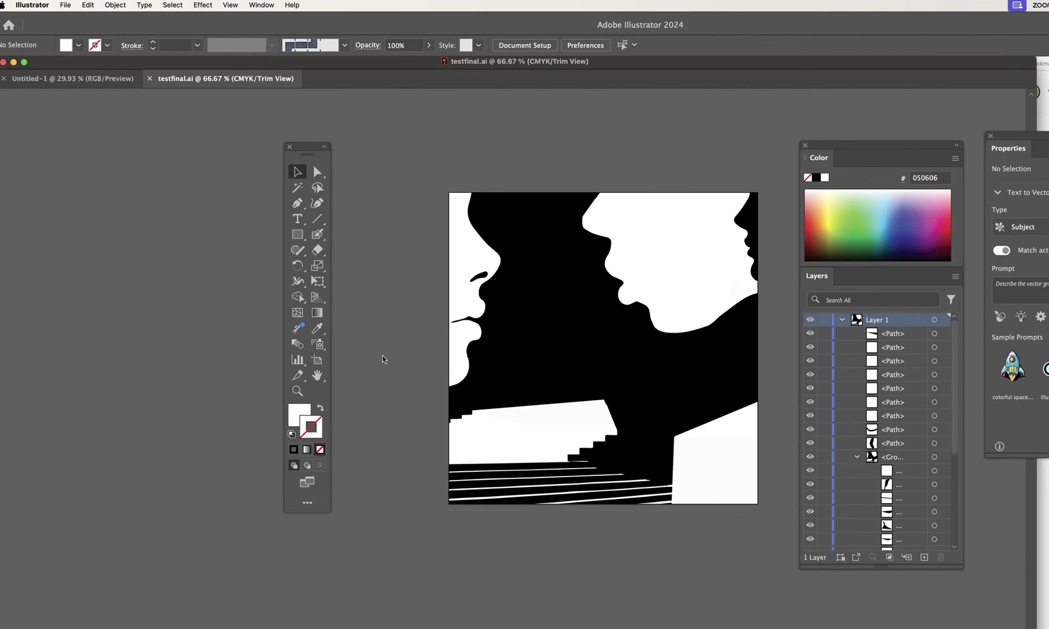
drag(1023, 144, 958, 137)
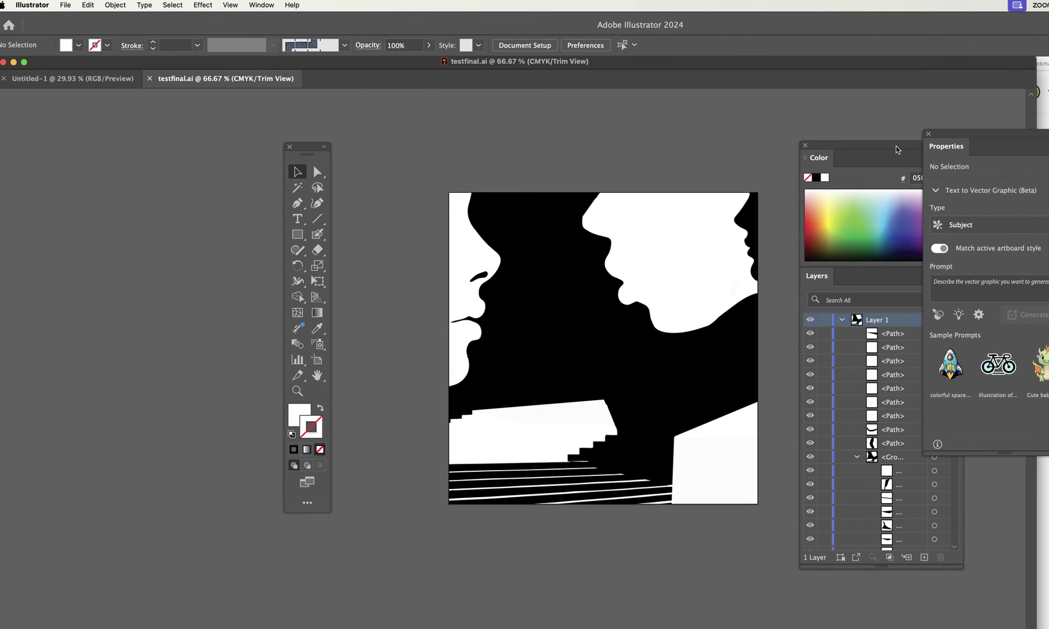